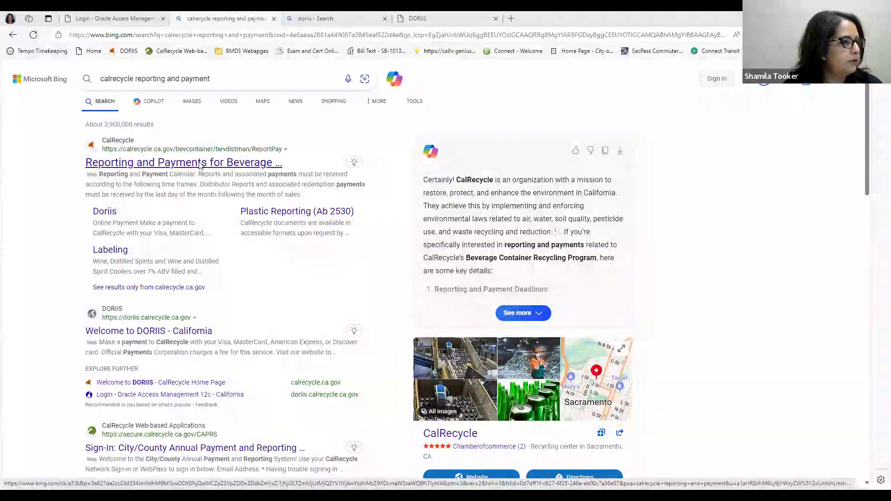
- View the Reporting and Payments page from the CalRecycle search results down to its DORIIS login section, and close the page and those results
click(199, 164)
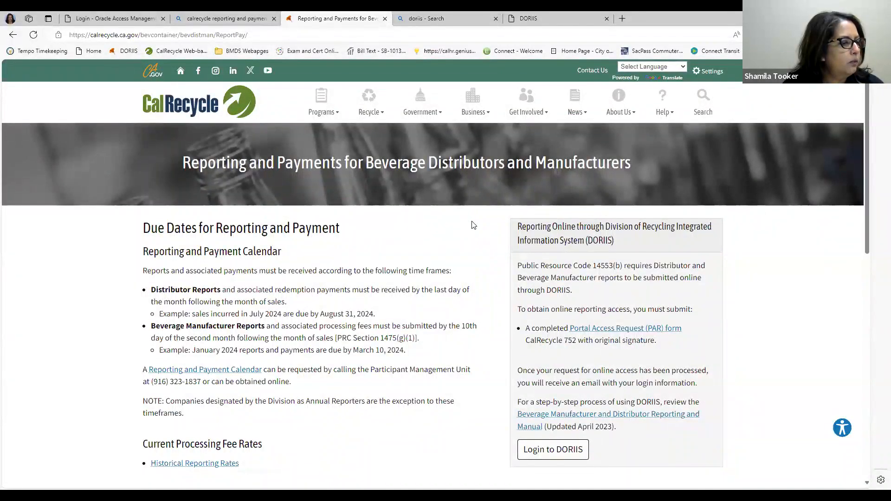
scroll(474, 225, down, 1)
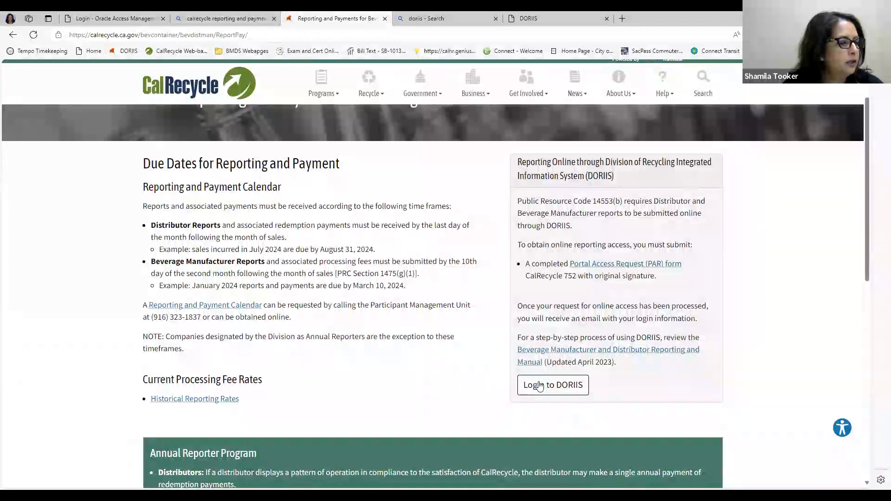
click(385, 19)
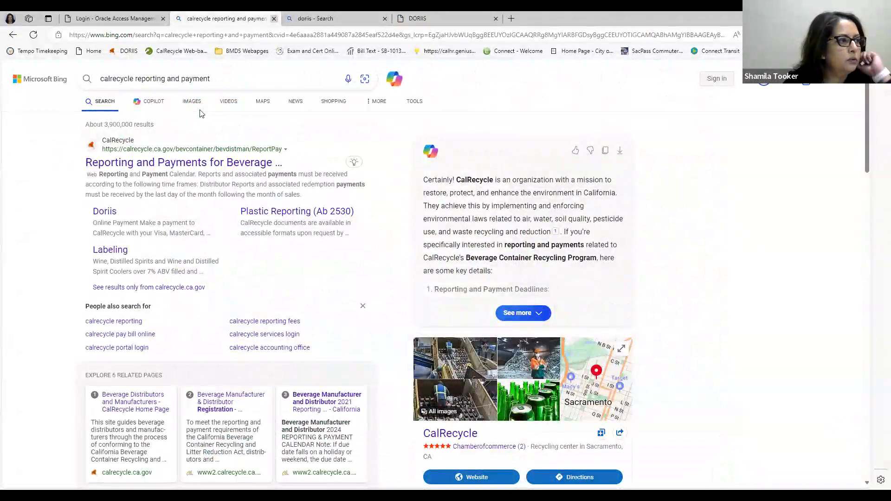
key(ctrl+w)
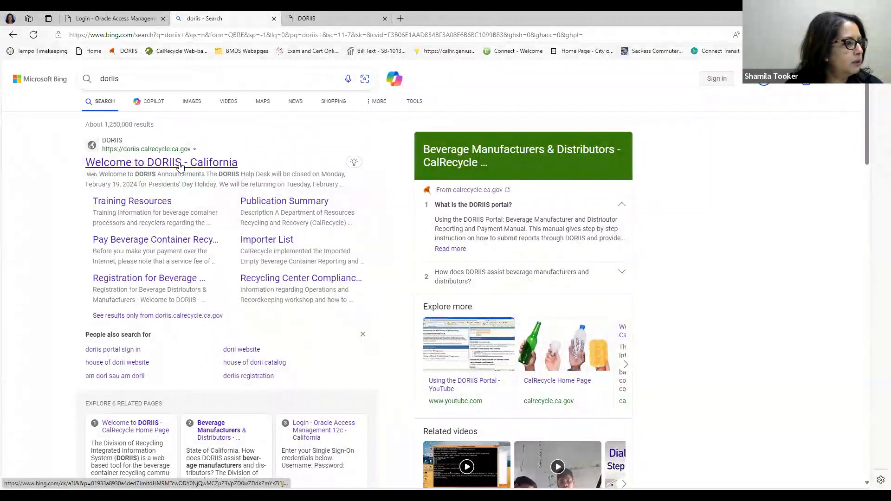
- Open the DORIIS welcome page from the search results, go to its login page, and view the PreProd login page for comparison
click(180, 167)
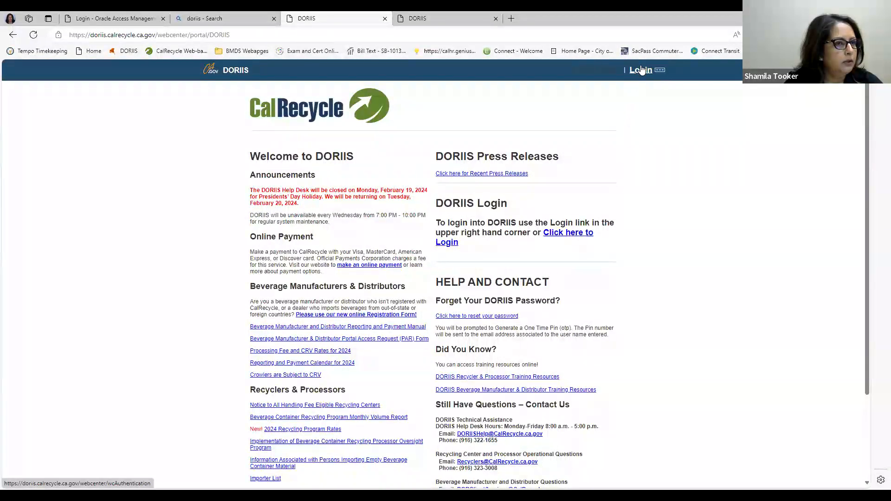
click(562, 235)
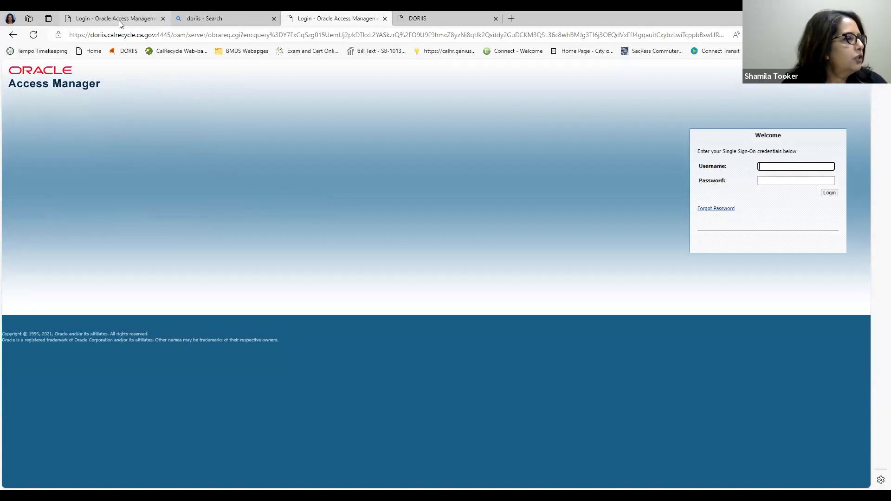
mouse_move(119, 20)
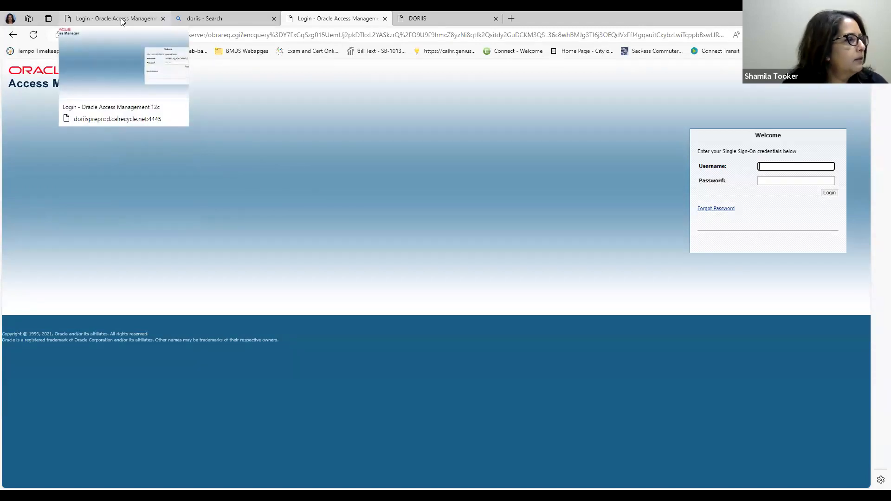
click(122, 20)
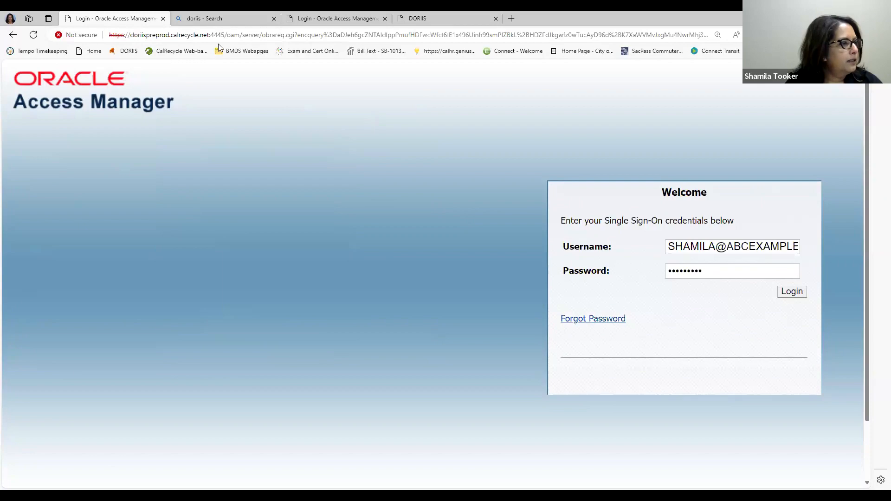
click(424, 18)
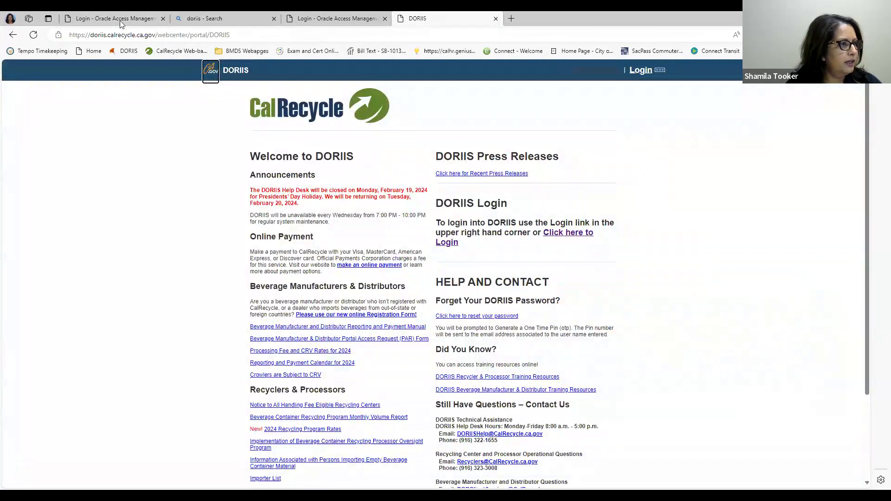
- Try to log in to DORIIS PreProd with the prefilled credentials, resubmit the login form, and close that page
click(122, 21)
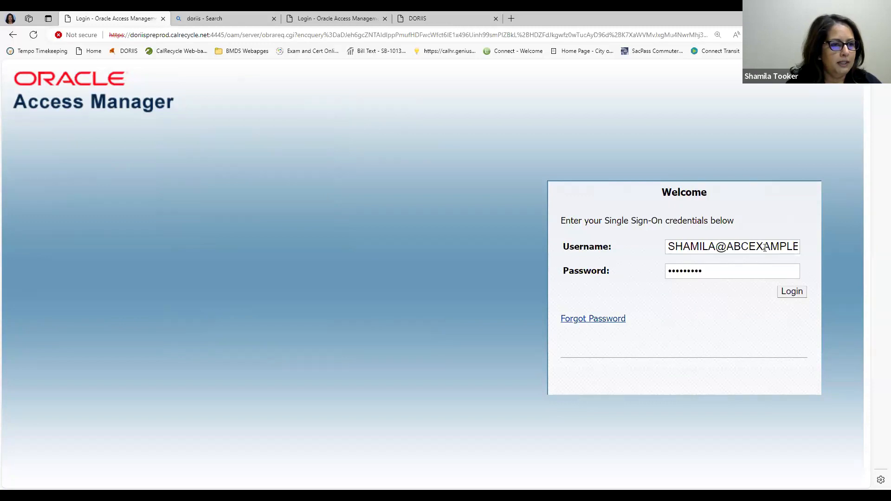
click(792, 291)
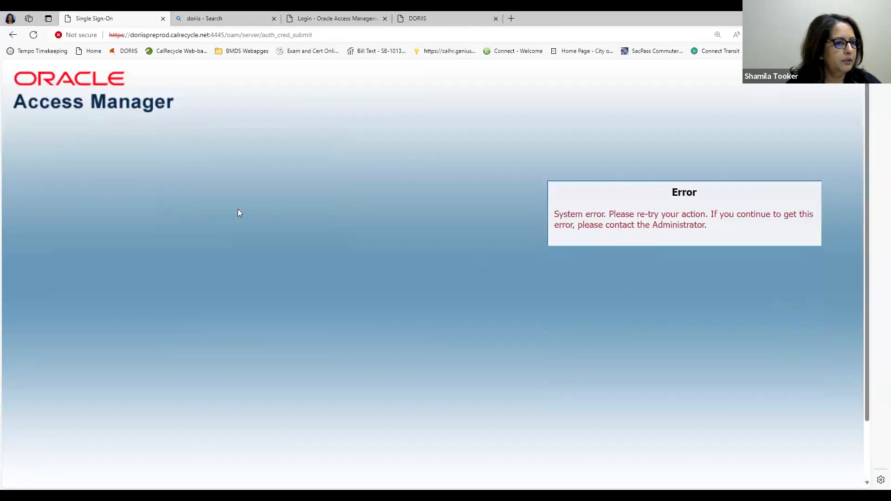
click(32, 36)
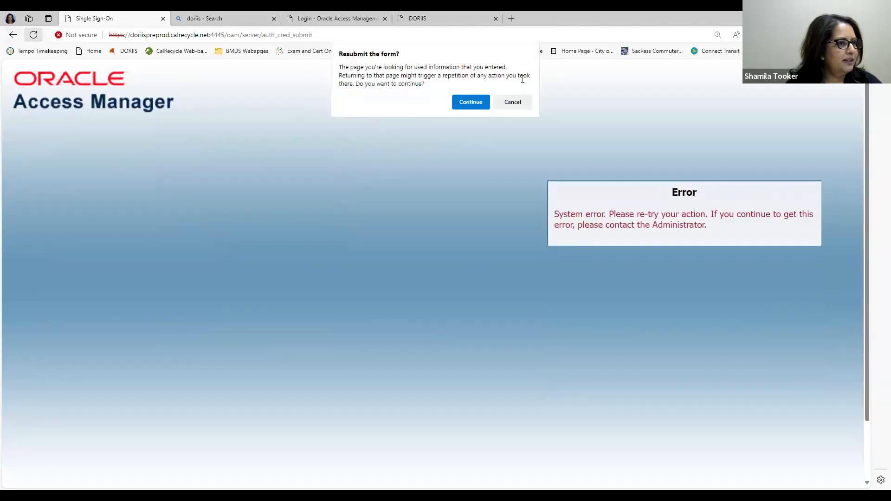
click(469, 103)
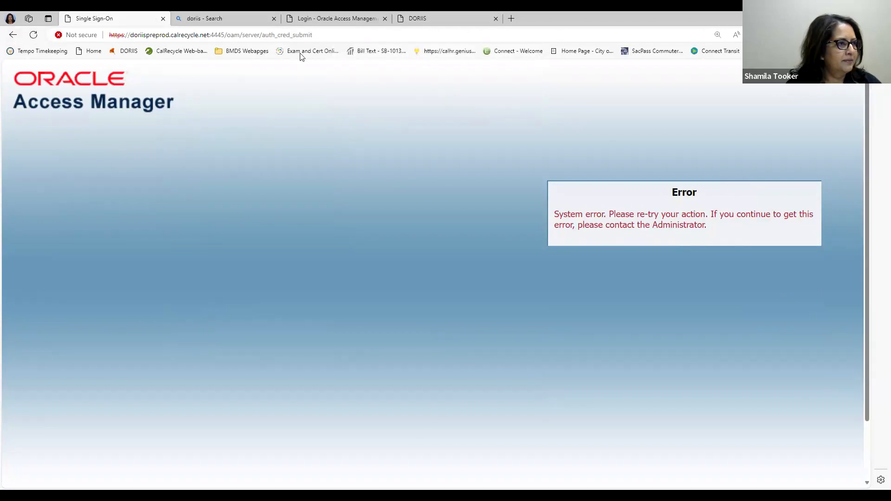
key(ctrl+w)
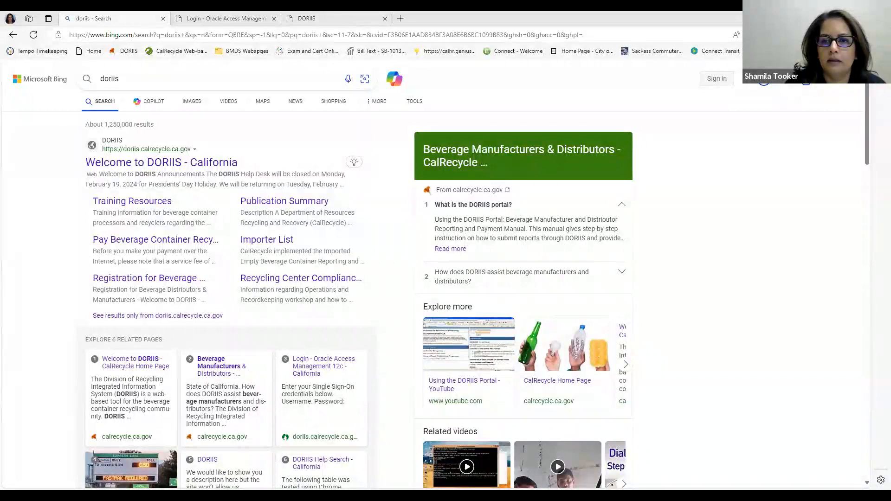
- Open the DORIIS PreProd welcome page and log in with the account username and password
click(491, 195)
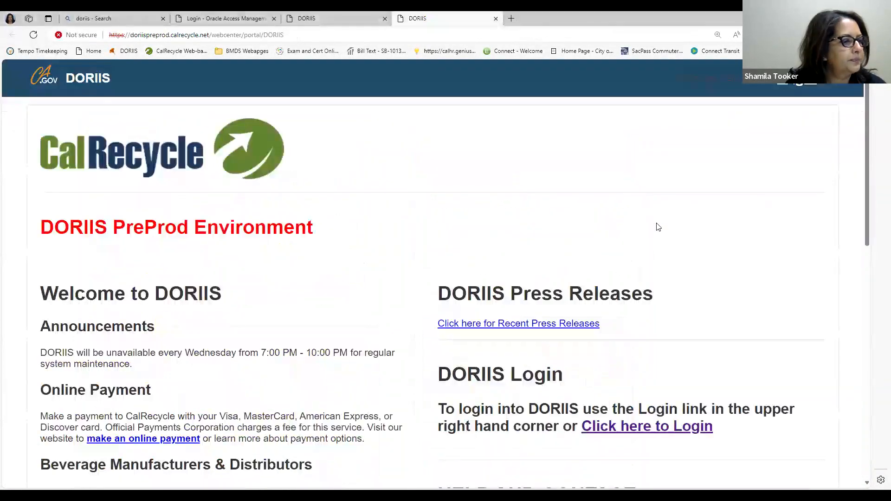
click(797, 86)
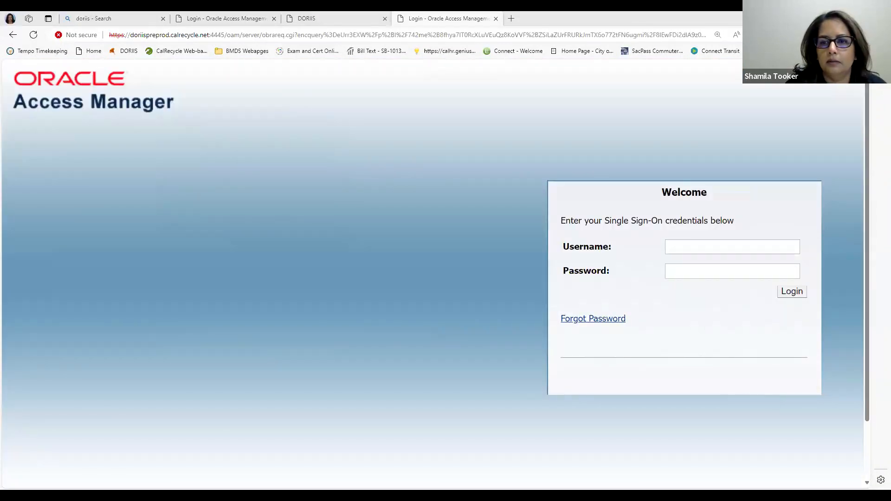
right_click(685, 245)
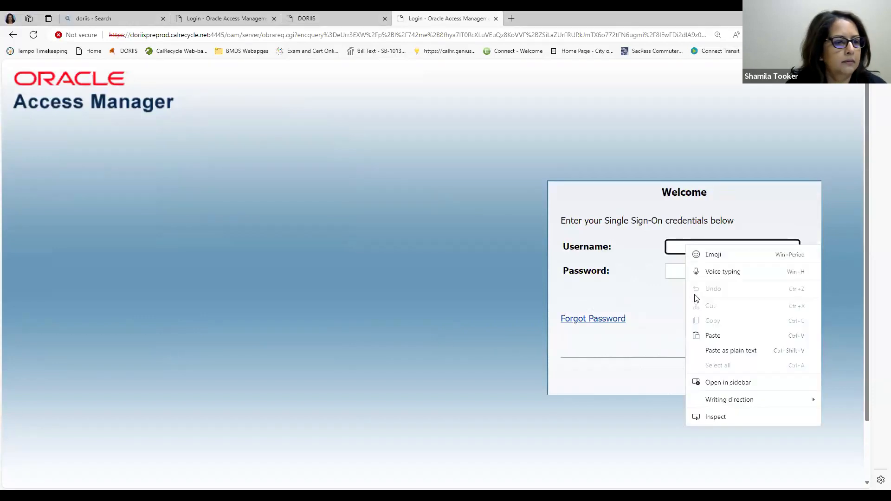
click(701, 336)
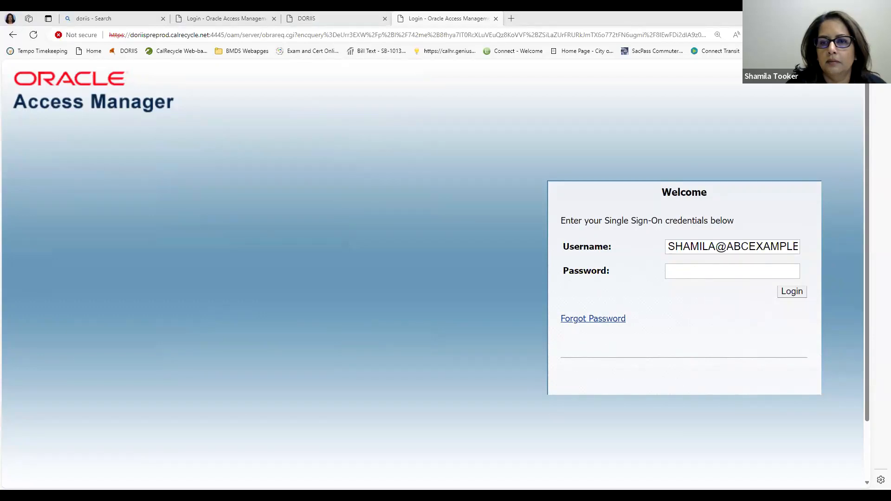
right_click(689, 272)
click(716, 357)
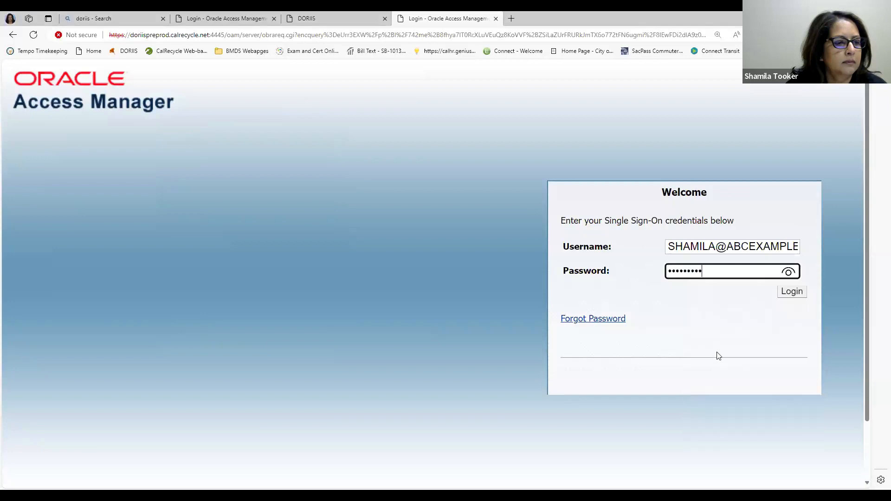
click(791, 297)
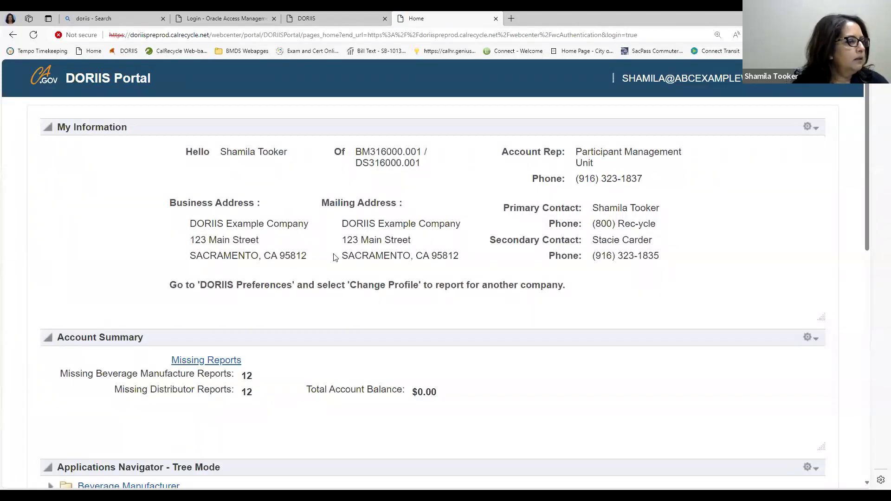
- Change the profile in DORIIS Preferences to the ABC Example Winery account
scroll(656, 238, down, 3)
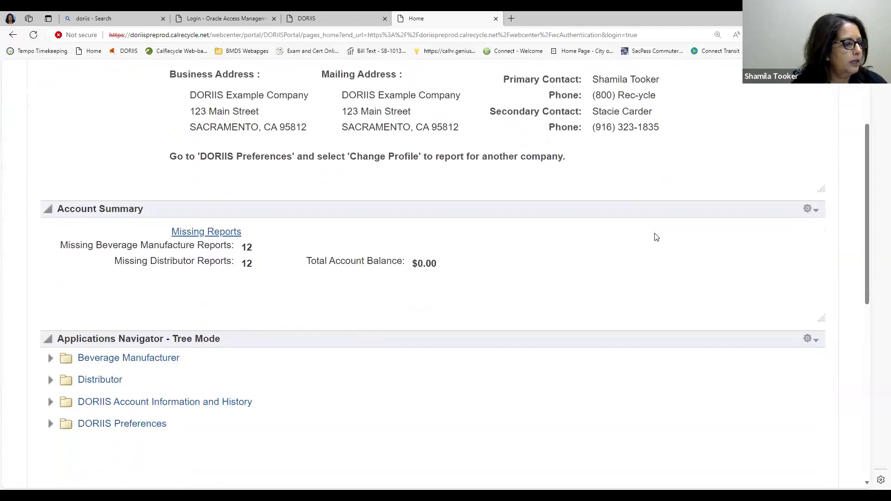
scroll(656, 237, down, 7)
scroll(655, 235, up, 9)
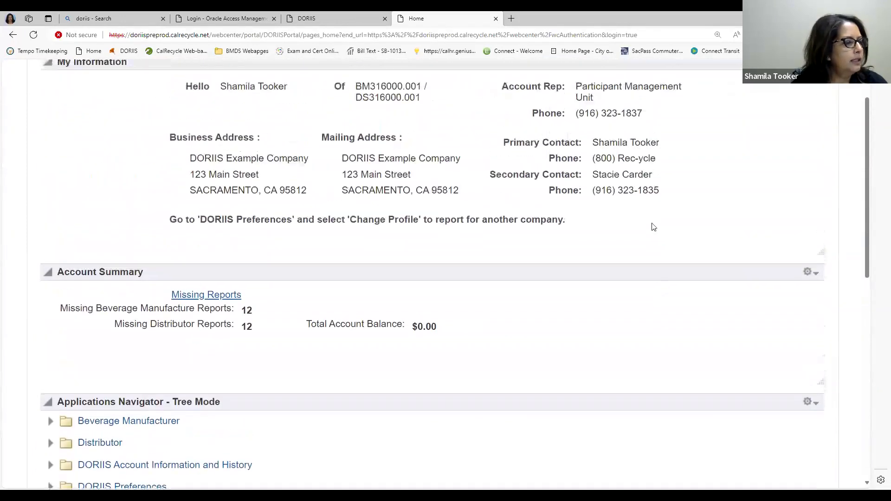
scroll(313, 180, down, 4)
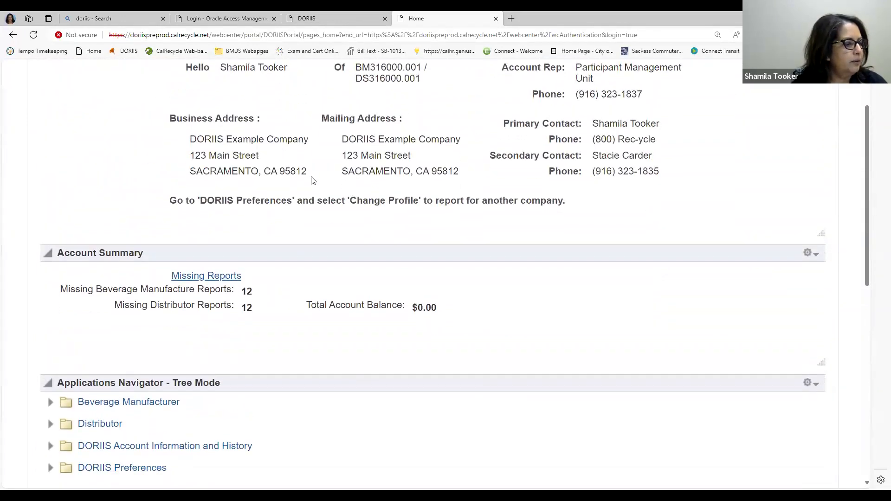
click(50, 297)
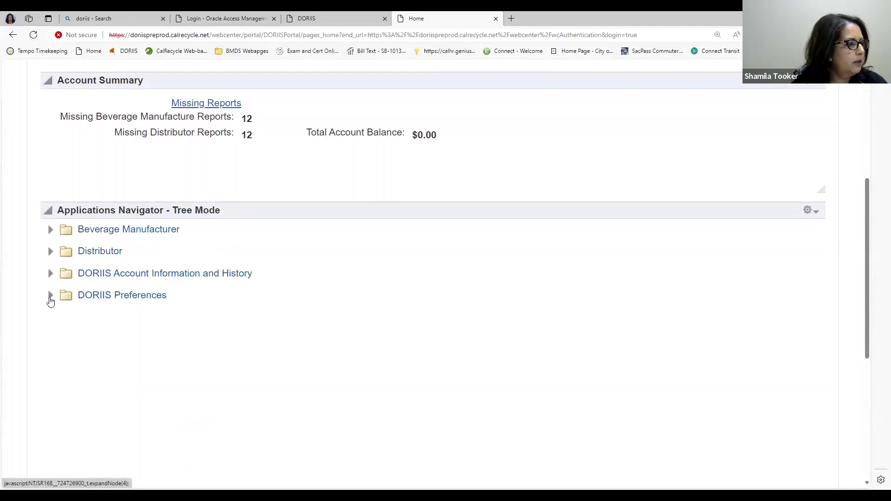
click(122, 339)
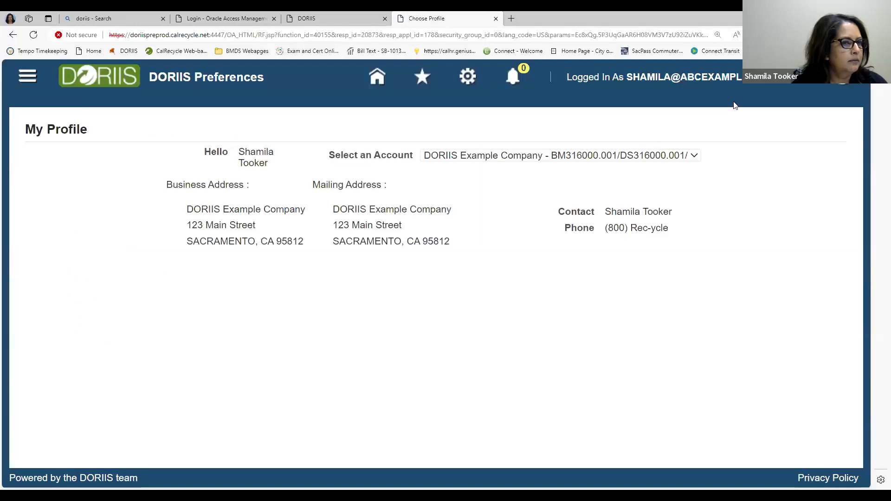
click(695, 157)
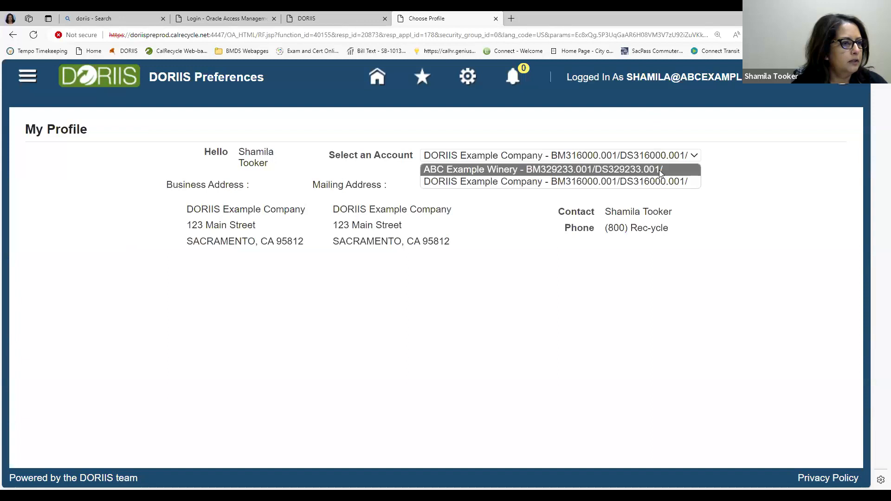
click(660, 170)
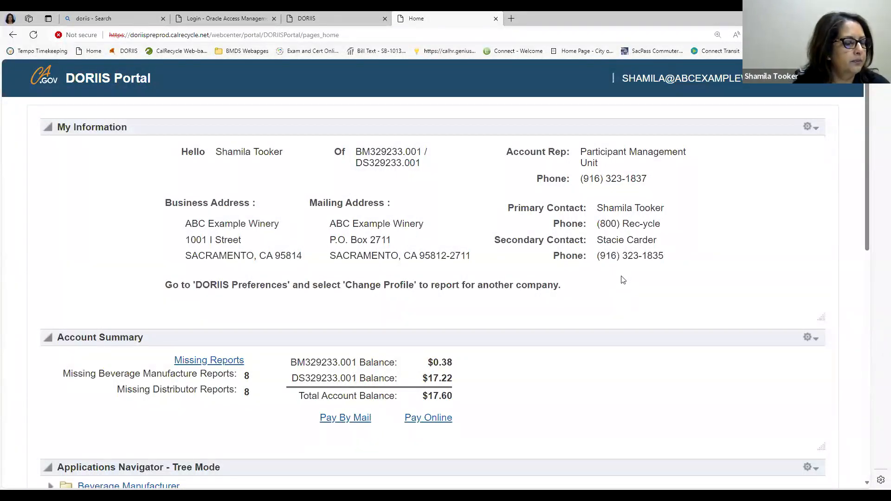
- View the Pay By Mail payment voucher and the Pay Online page from the Account Summary, closing each one
scroll(623, 280, down, 3)
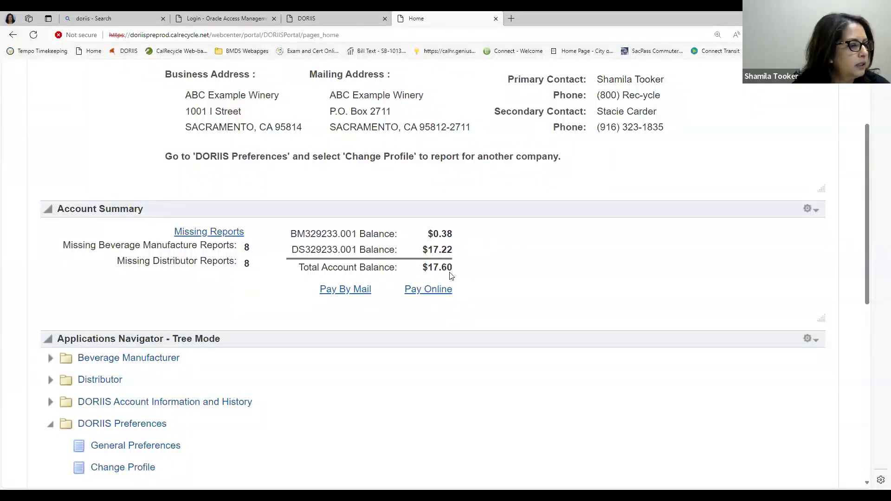
click(355, 297)
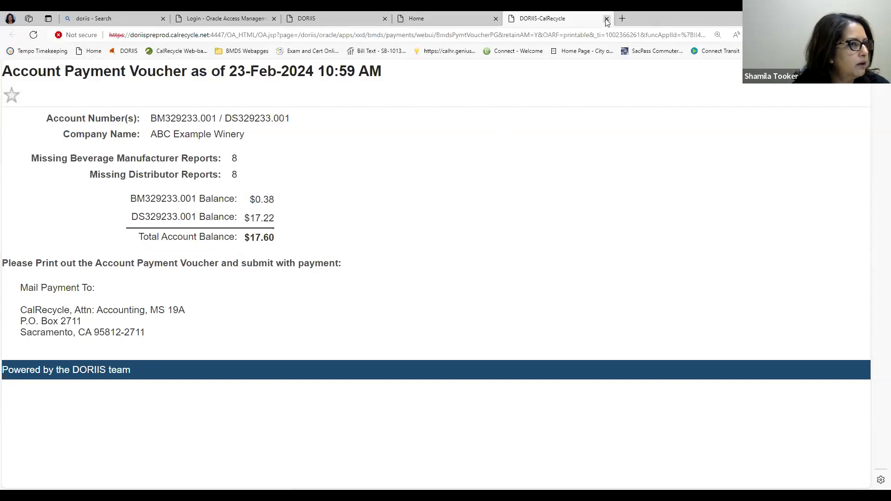
key(ctrl+w)
click(425, 290)
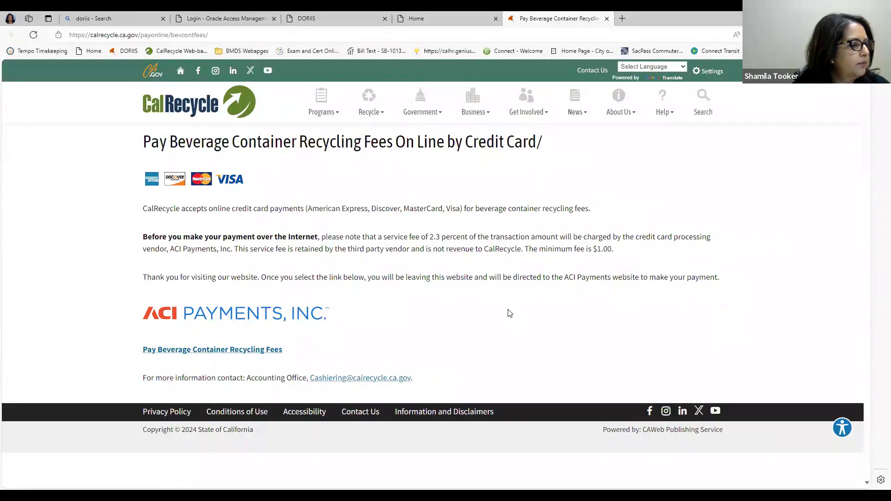
click(607, 18)
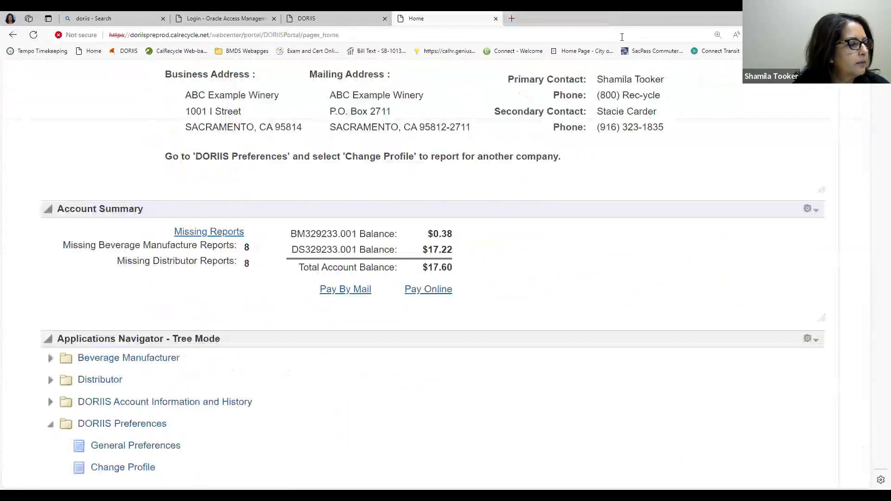
- Open the Missing Reports list and filter it to ABC Example Winery's beverage manufacturer (BM) account
click(214, 232)
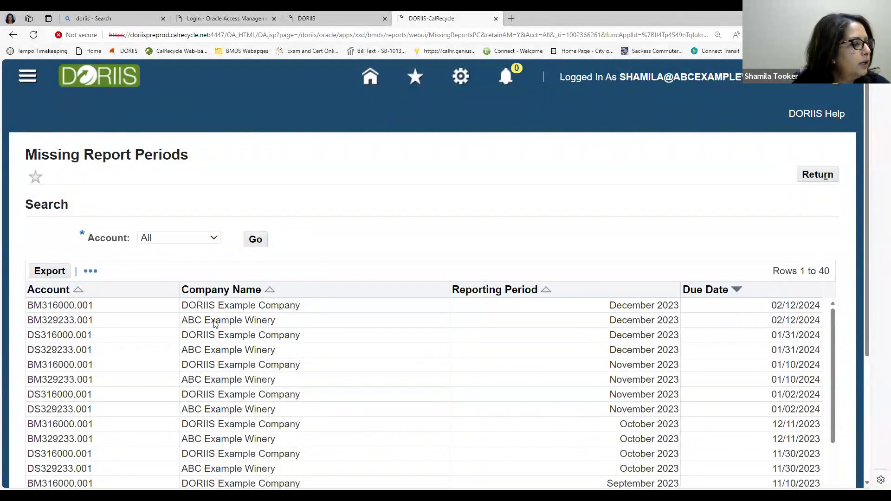
click(214, 239)
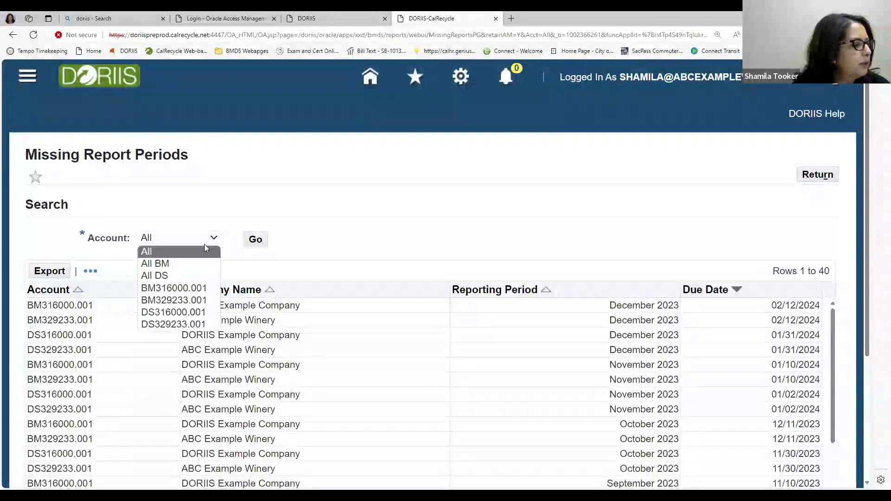
click(190, 302)
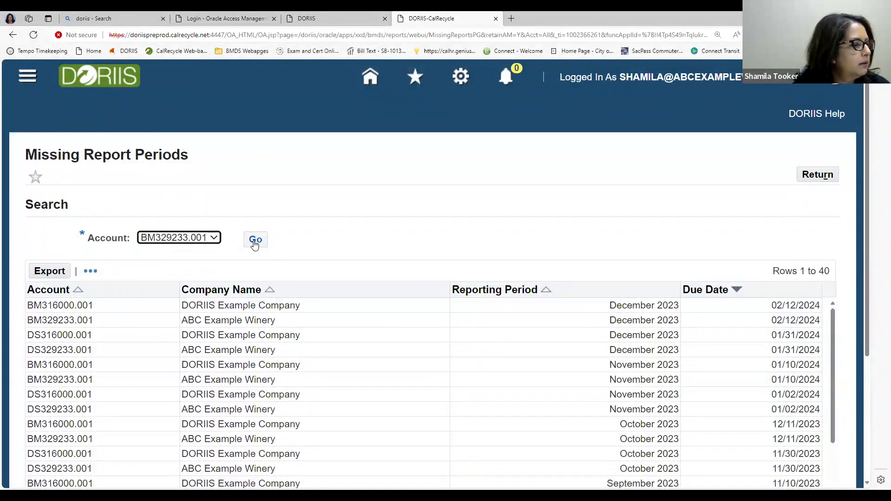
click(255, 241)
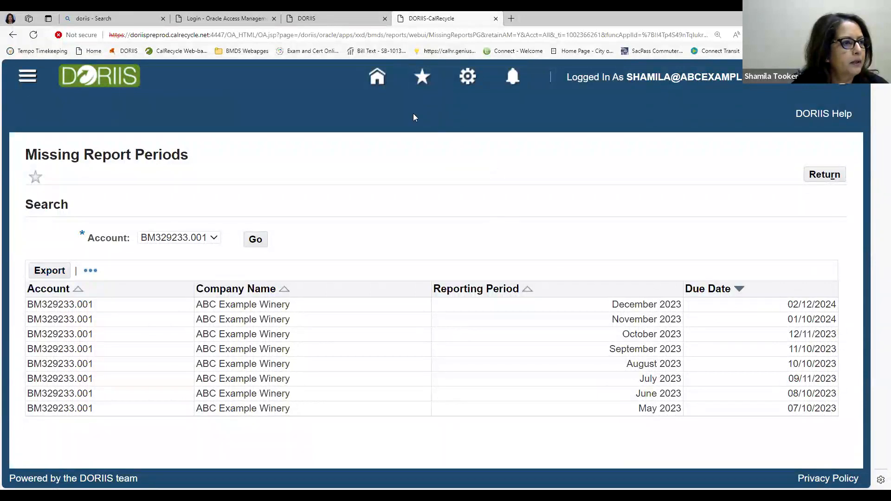
- Return to the DORIIS portal home page and open Create Beverage Manufacturer Report under the Beverage Manufacturer folder
click(380, 87)
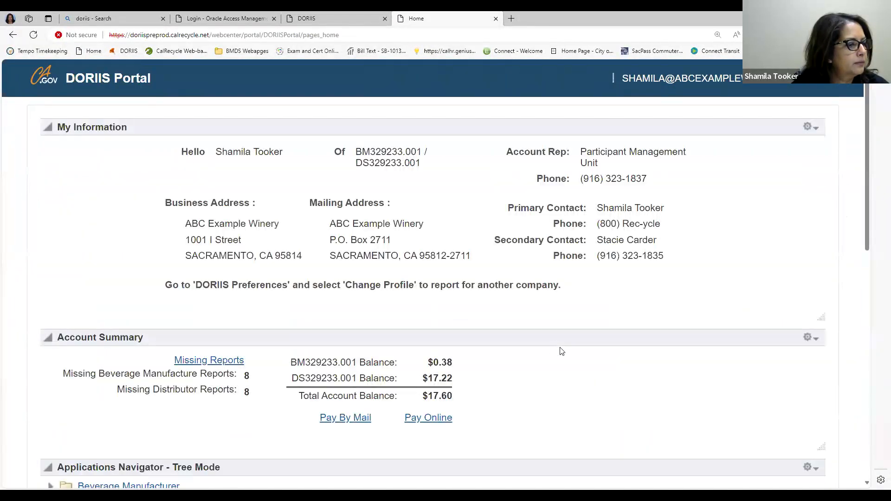
scroll(561, 351, down, 1)
scroll(560, 351, down, 1)
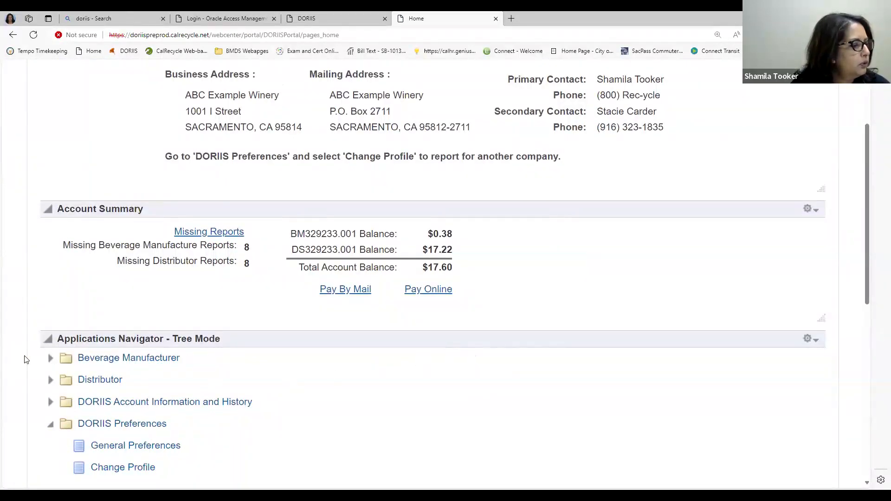
click(65, 367)
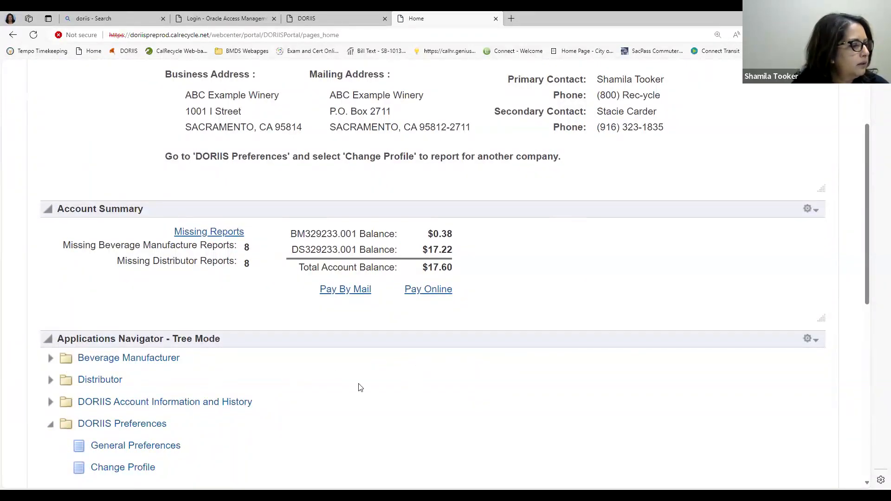
scroll(322, 383, down, 1)
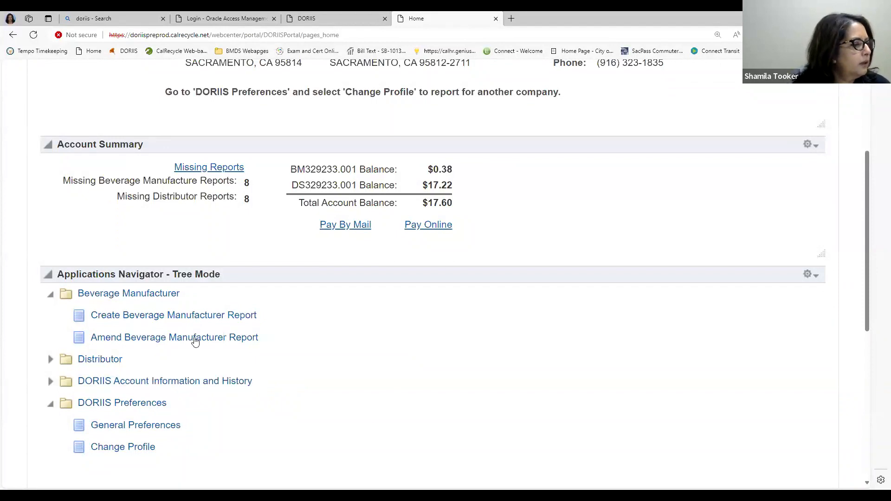
click(197, 316)
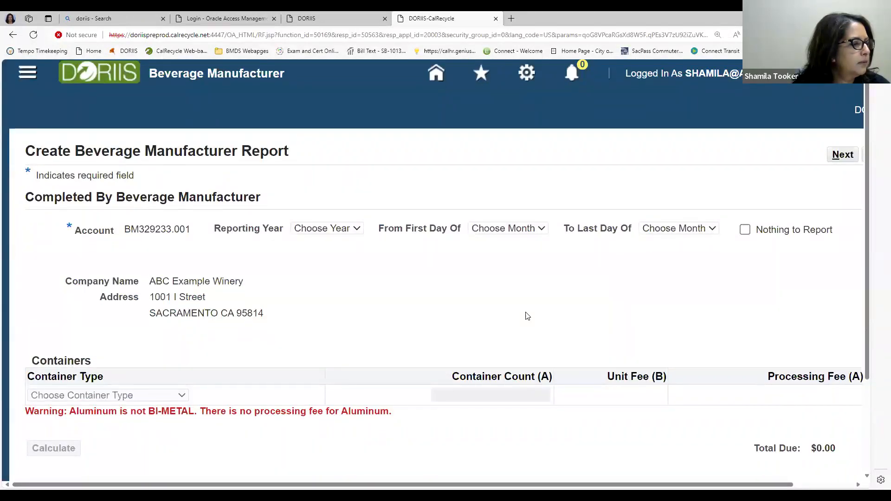
- Set the reporting year to 2023 and the period from DEC to DEC, trying the Nothing to Report option and clearing it again
scroll(527, 316, down, 2)
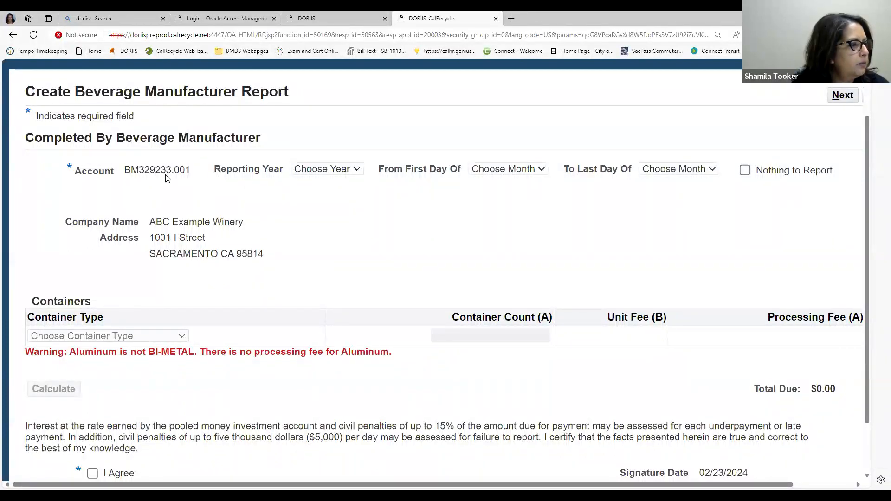
click(349, 171)
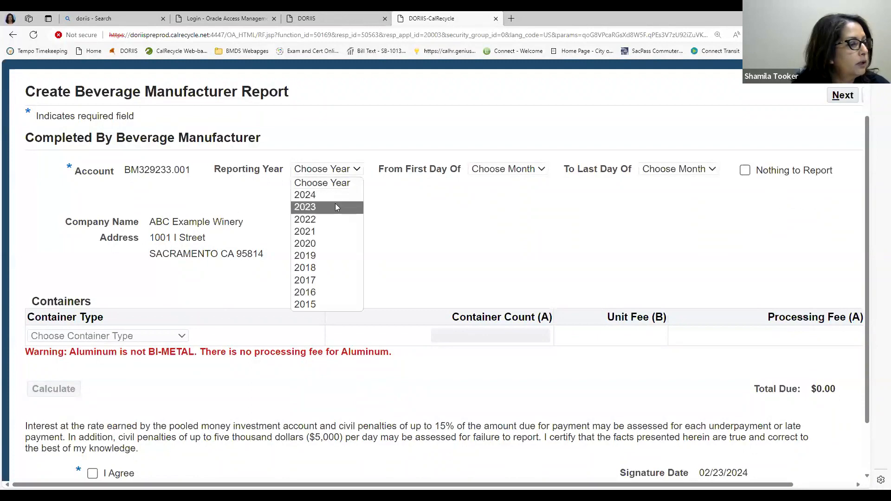
click(351, 207)
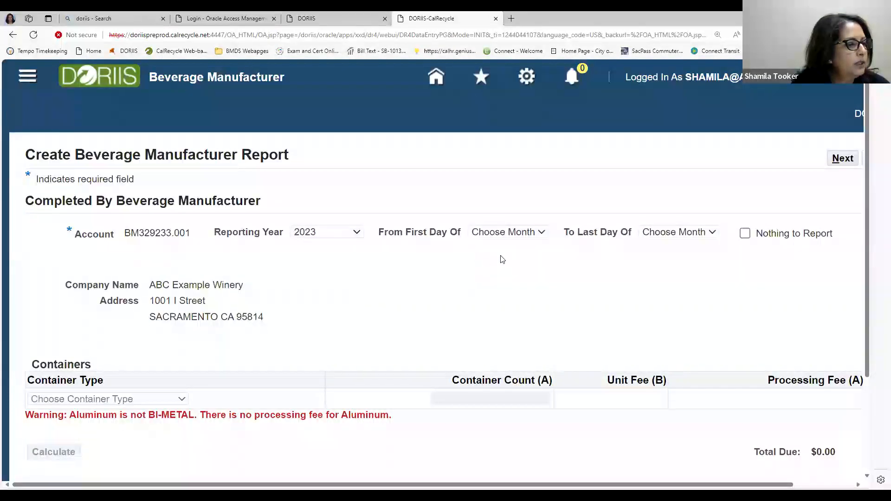
click(541, 233)
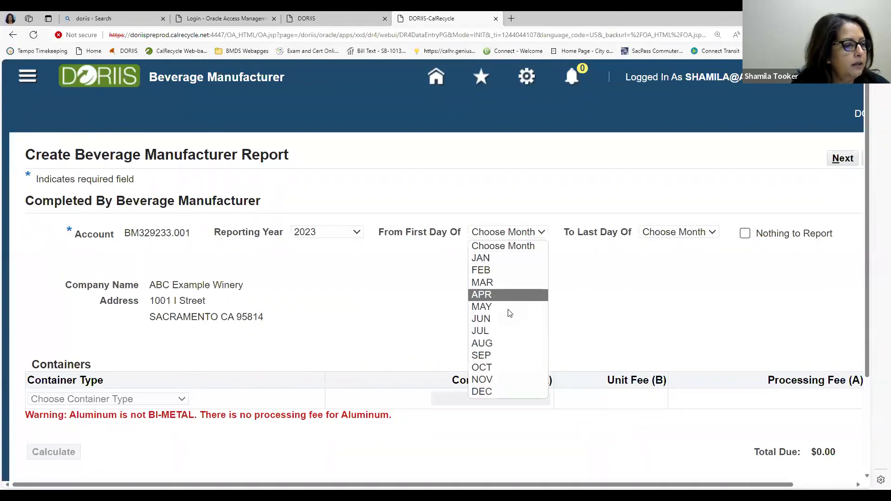
click(498, 395)
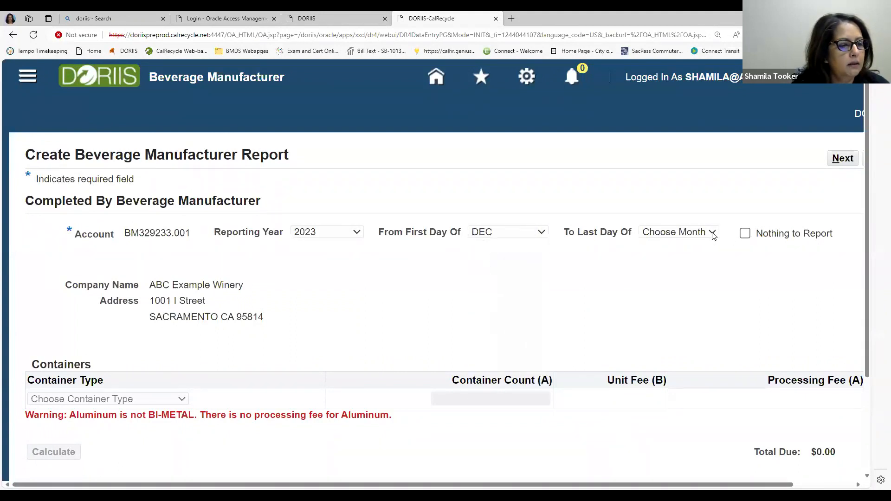
click(714, 234)
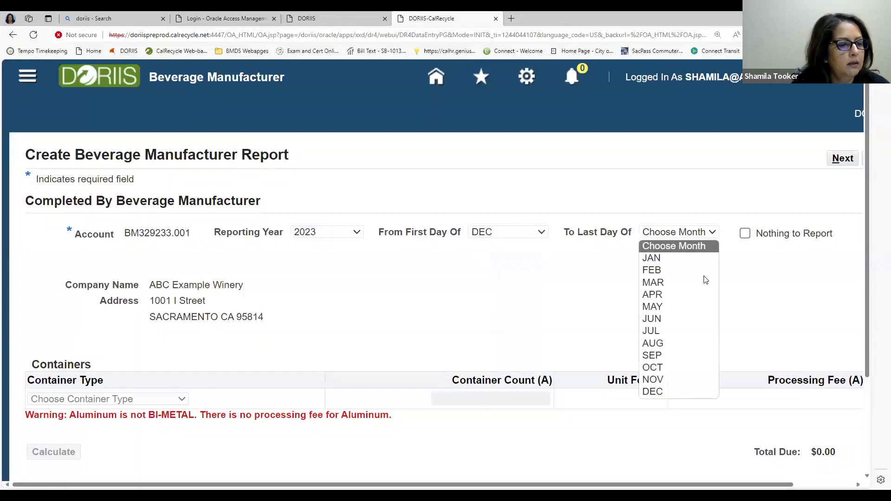
click(678, 392)
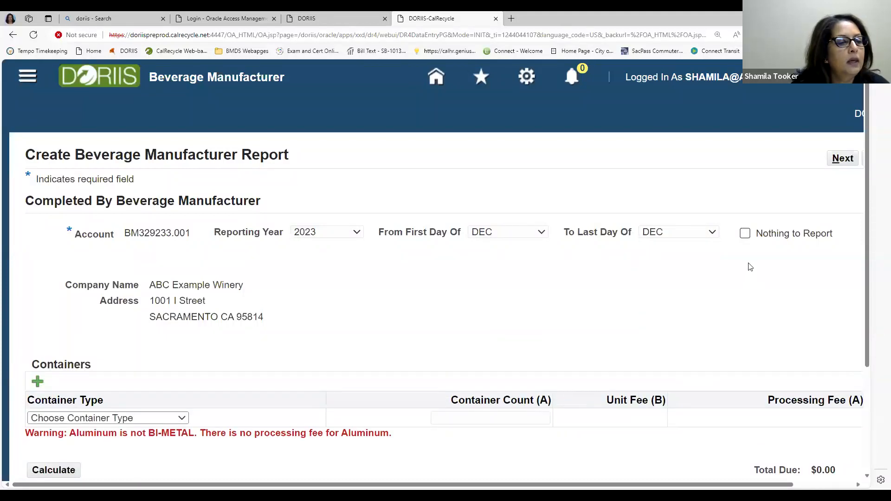
click(746, 233)
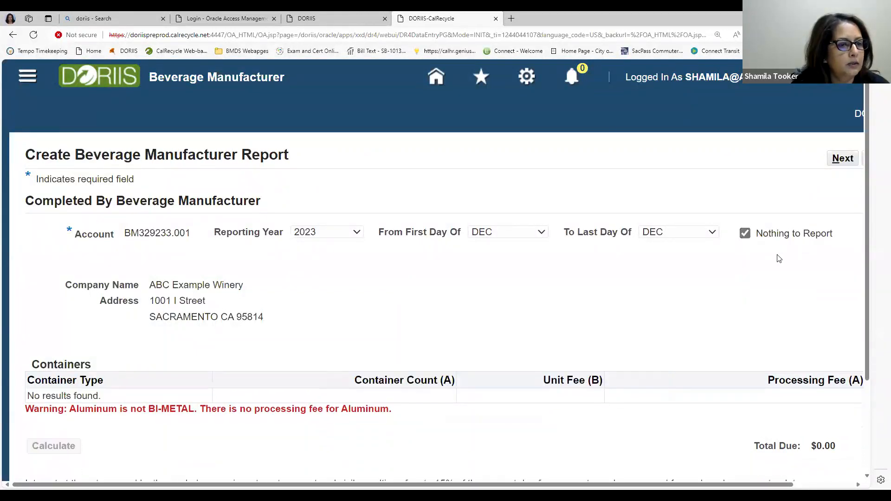
click(745, 233)
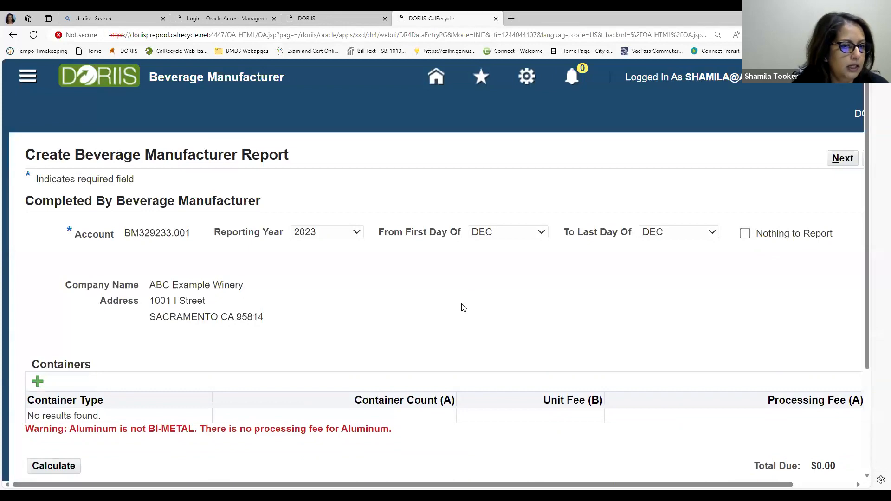
- Add a GLASS Processing Fee container row with a container count of 100 and calculate the fee
scroll(463, 306, down, 1)
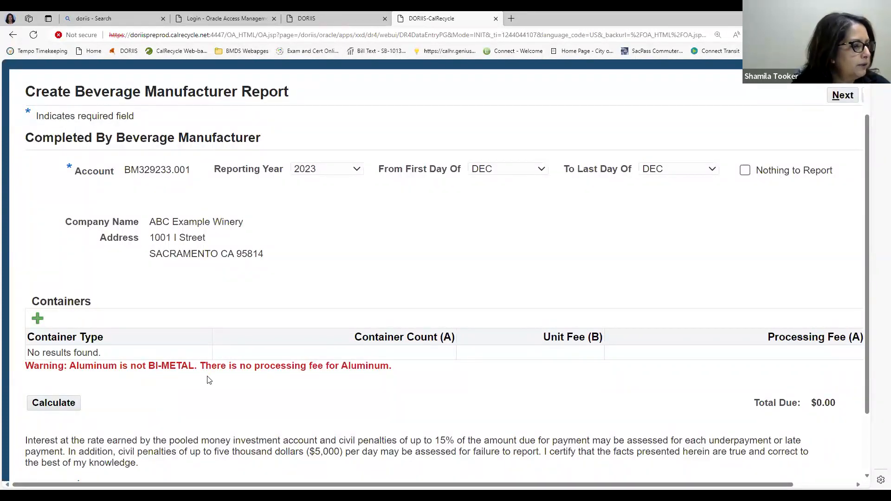
click(38, 319)
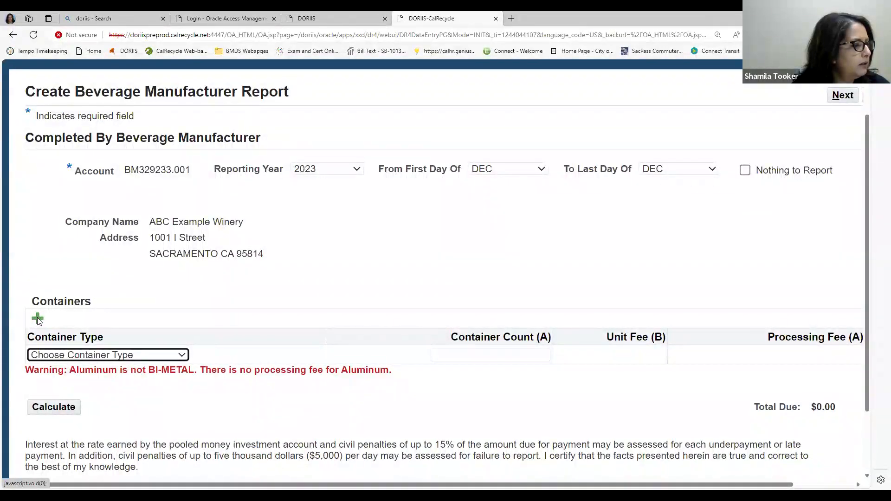
scroll(195, 323, down, 2)
click(183, 292)
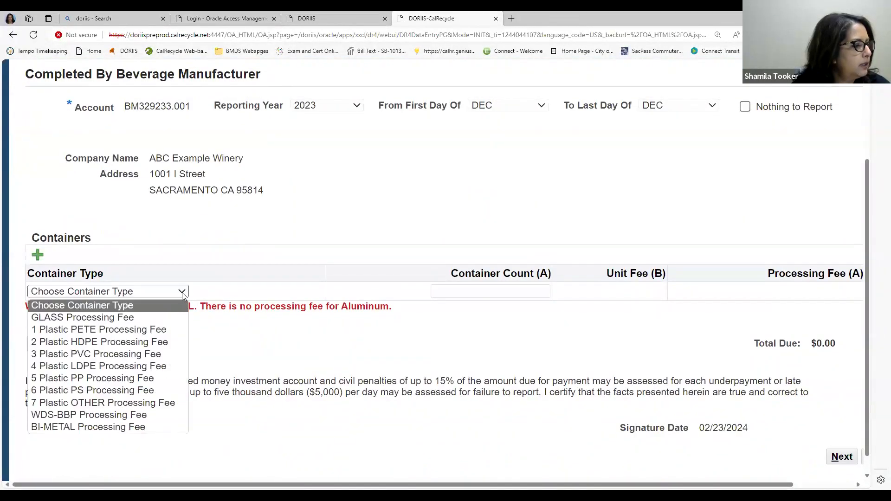
click(161, 318)
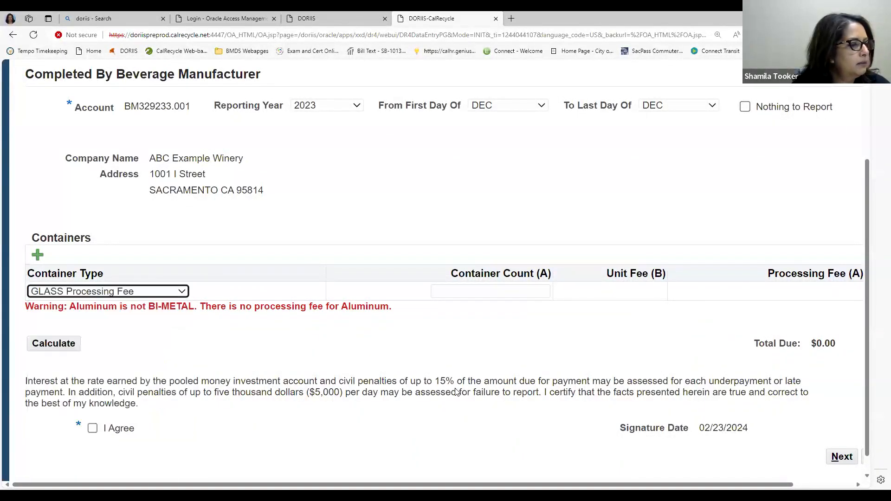
click(488, 292)
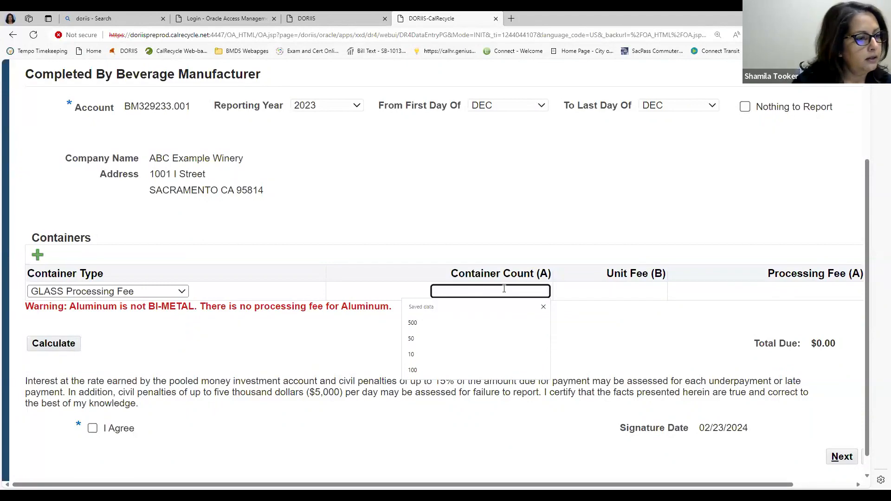
text(100)
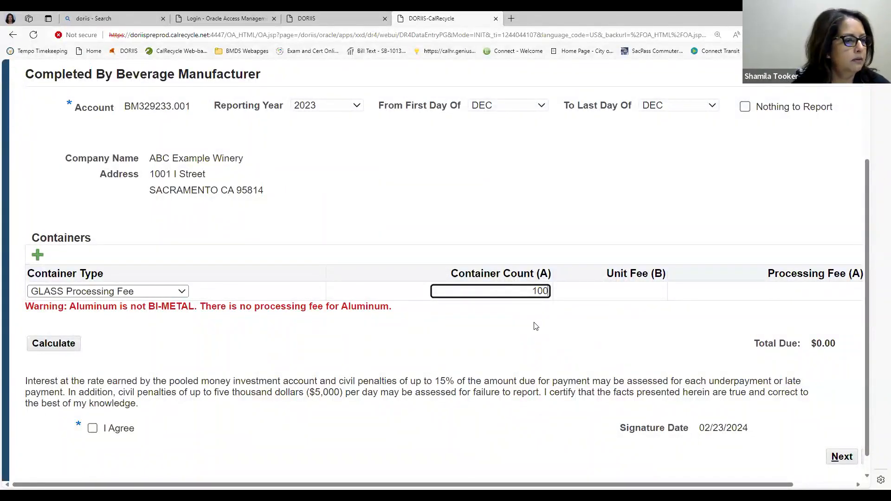
click(57, 349)
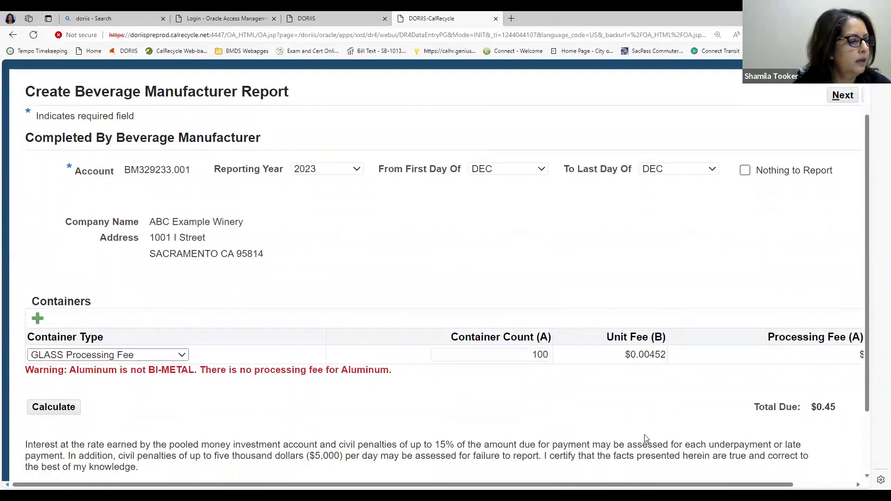
- Check the calculated processing fee, agree to the certification statement, and proceed to the report review
scroll(757, 458, down, 2)
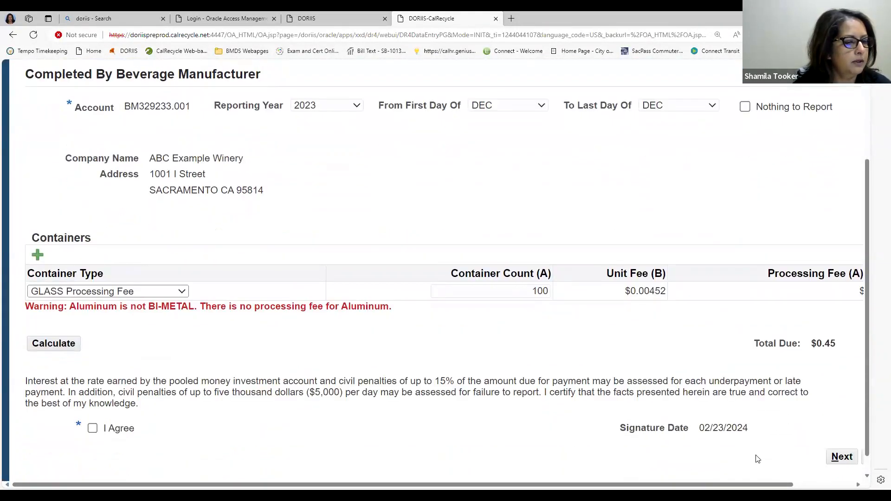
drag(741, 487, 781, 487)
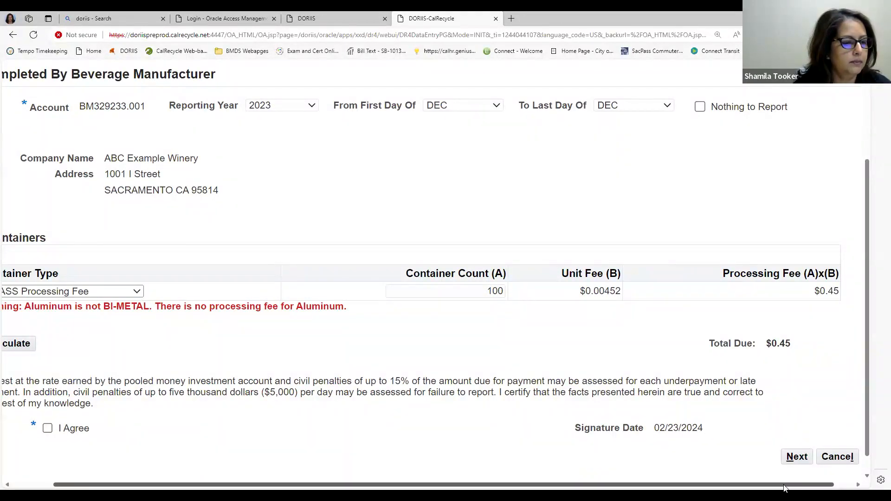
drag(785, 487, 743, 487)
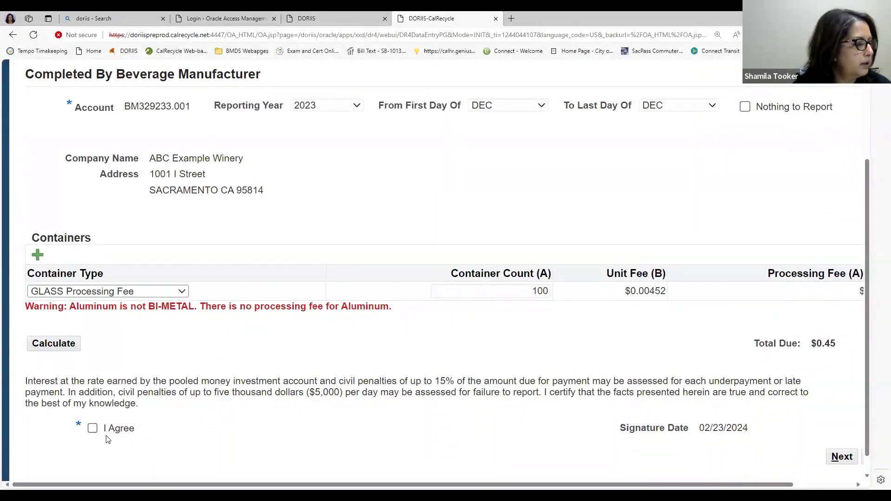
click(92, 429)
scroll(746, 426, up, 3)
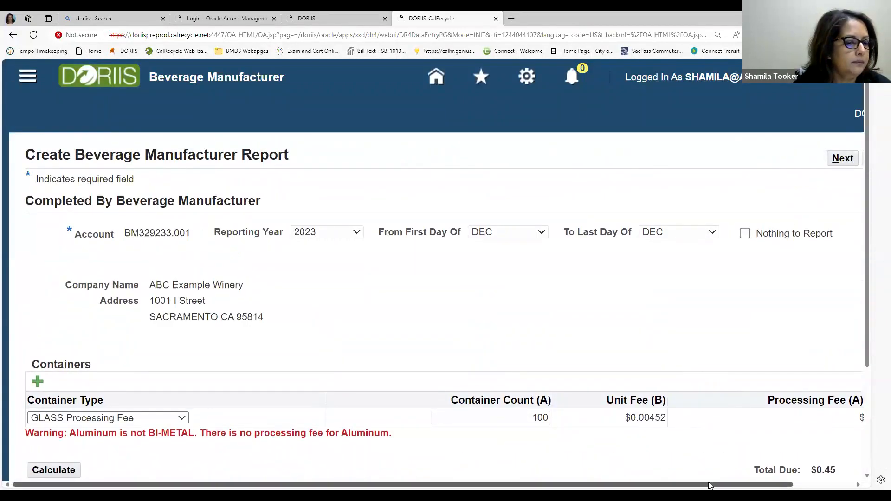
drag(709, 485, 760, 485)
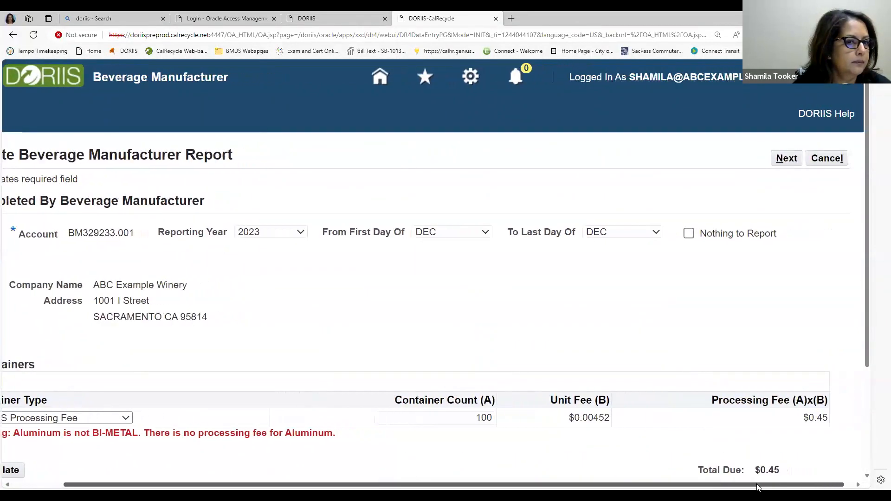
click(786, 158)
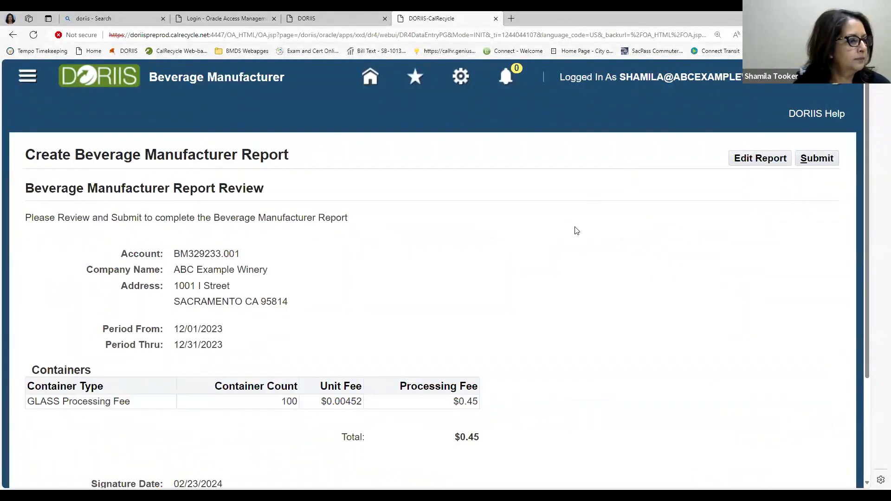
- Review the period, container and signature details of the beverage manufacturer report and submit it
scroll(577, 231, down, 2)
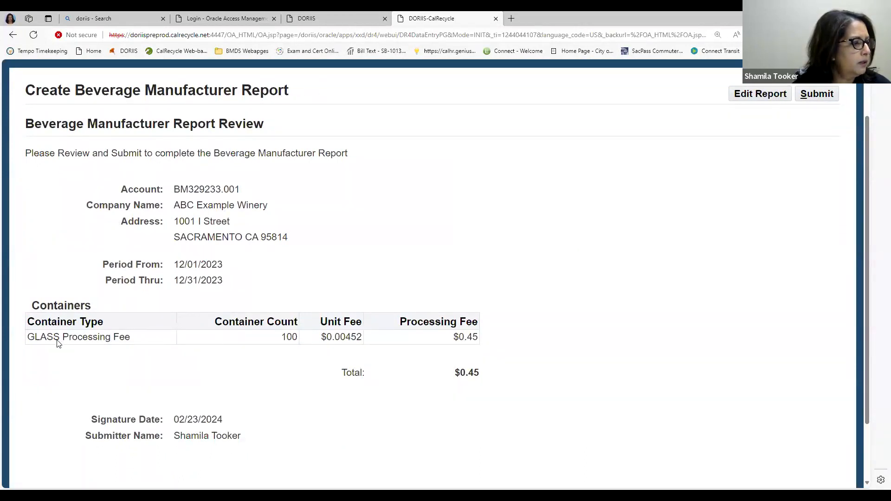
scroll(56, 348, down, 2)
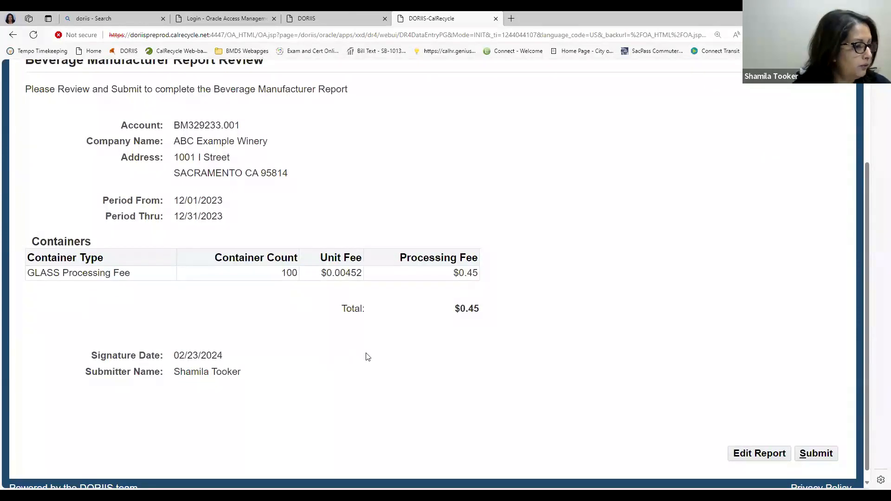
scroll(359, 355, up, 2)
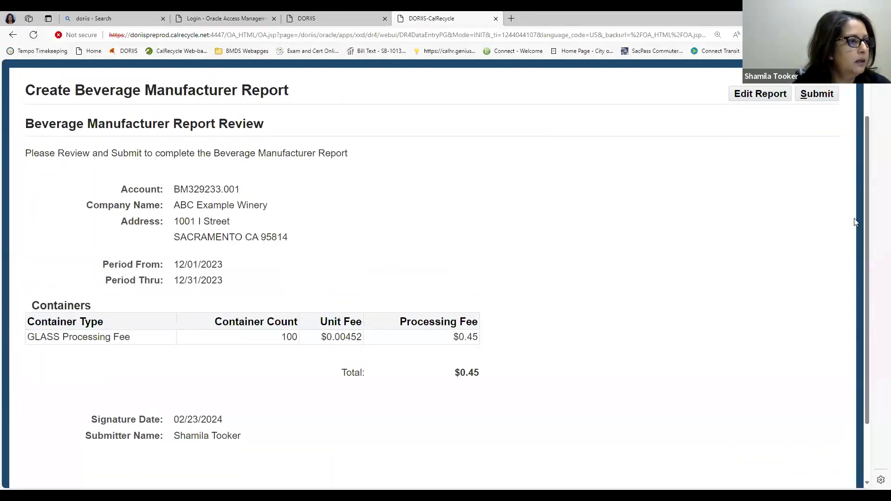
click(813, 95)
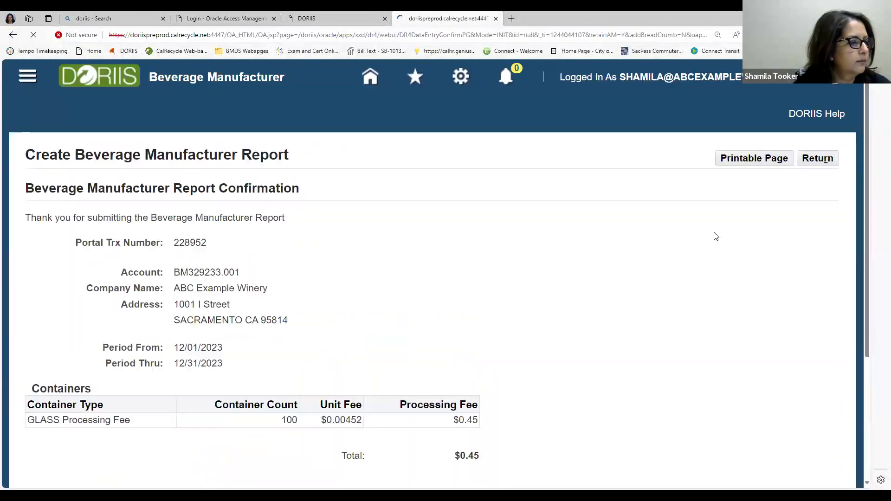
- Look through the report confirmation and return to the portal home page to check the Account Summary
scroll(676, 262, down, 3)
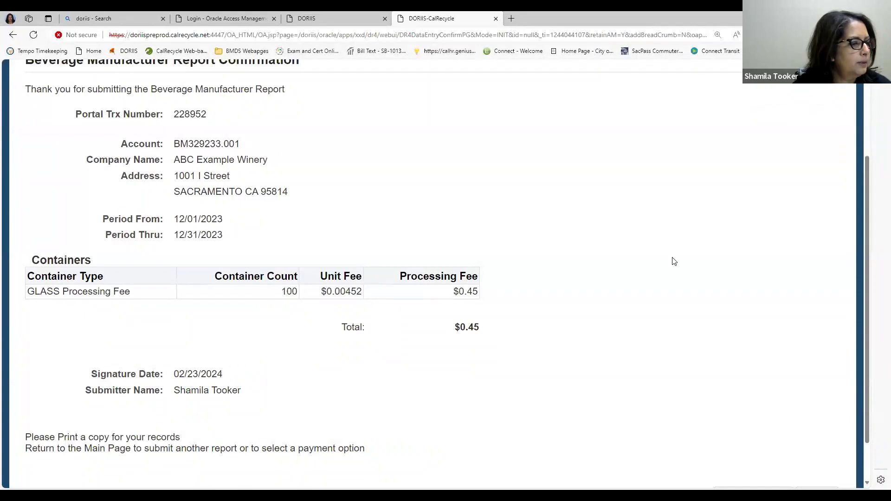
scroll(674, 262, up, 3)
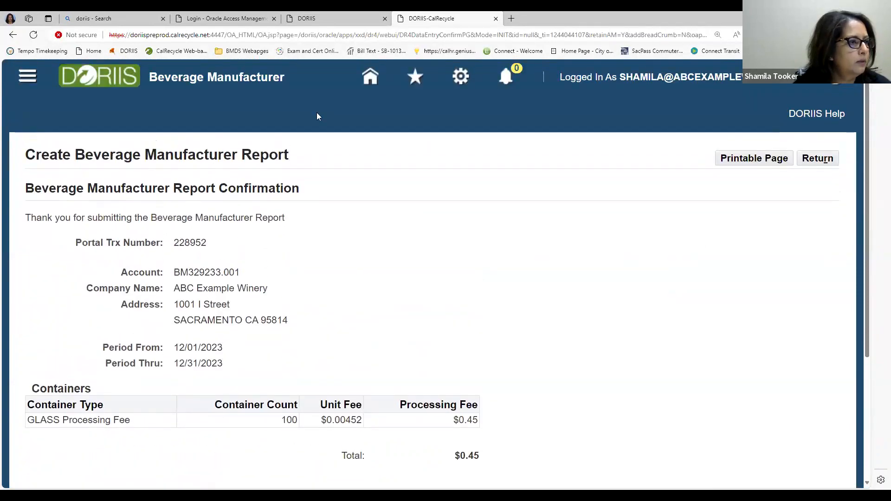
click(369, 79)
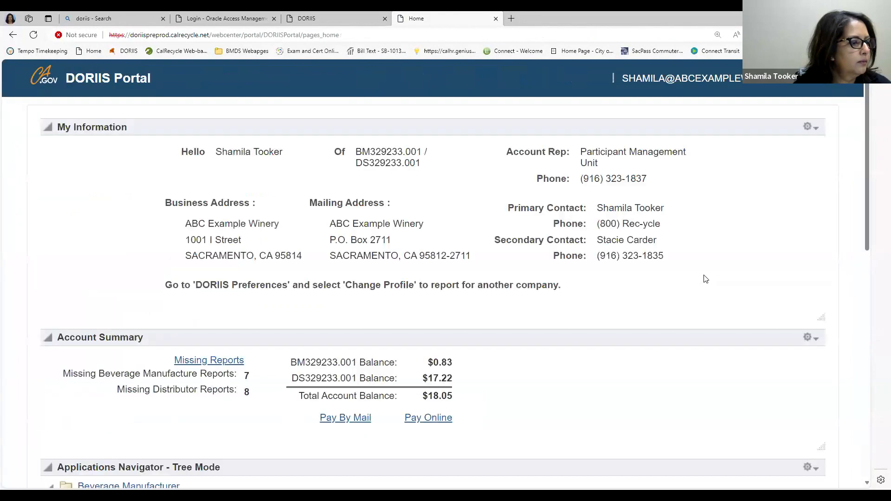
scroll(706, 278, down, 2)
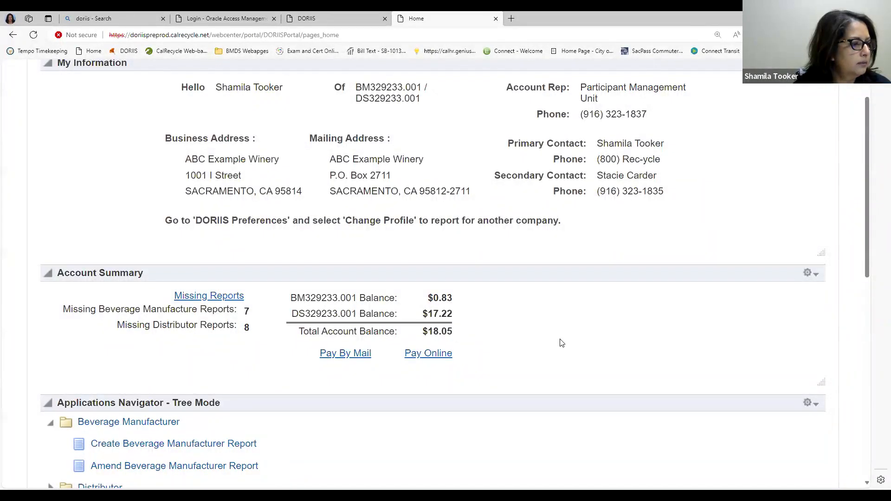
- Expand the Distributor folder in the Applications Navigator and open the Create Distributor Report form
scroll(562, 343, down, 1)
scroll(558, 338, down, 1)
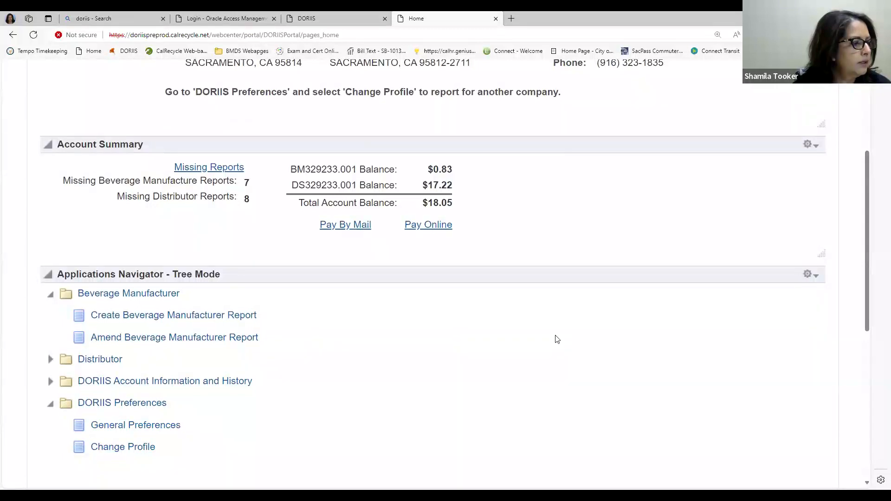
click(50, 360)
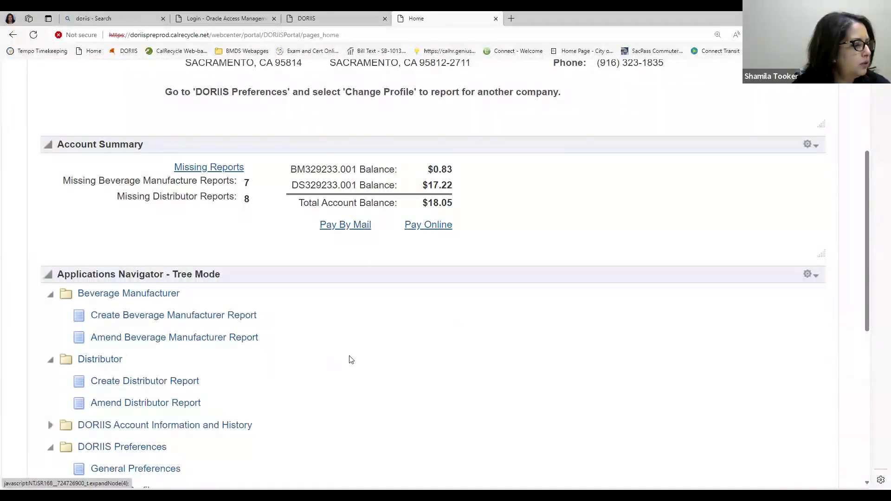
scroll(341, 357, down, 1)
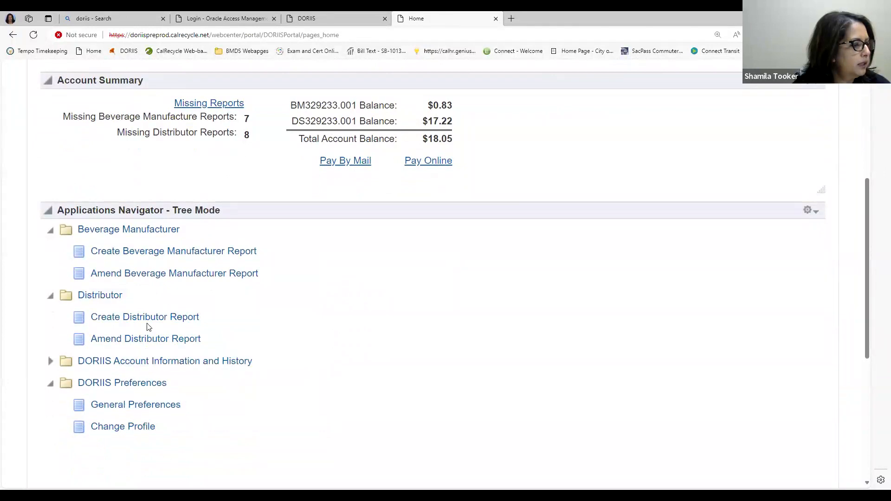
click(147, 320)
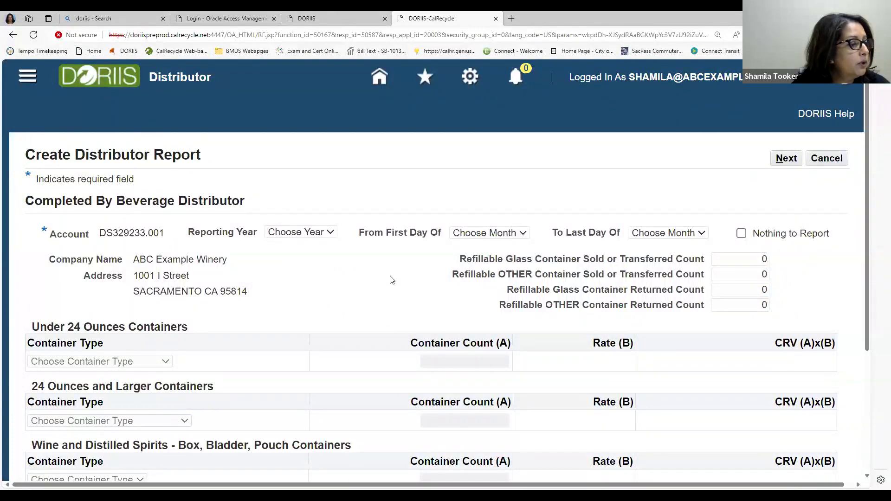
- Set the distributor report's reporting year to 2024 and its period from the first day of JAN to the last day of JAN
scroll(392, 280, down, 1)
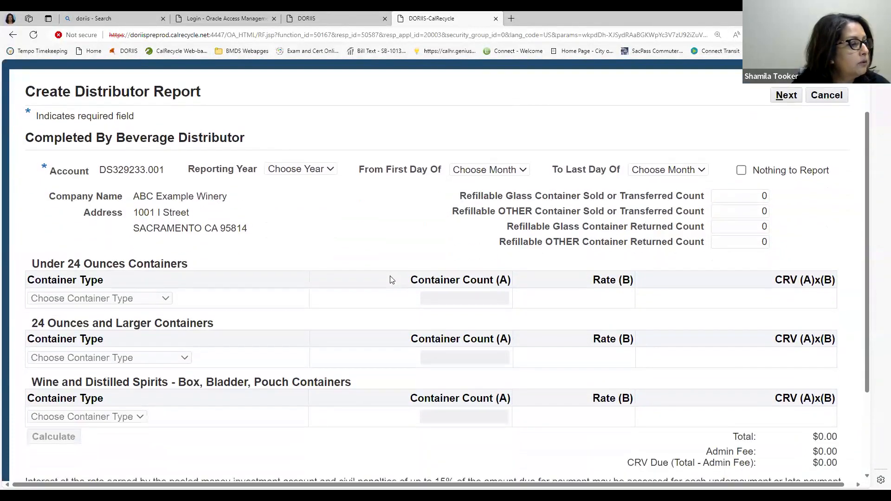
click(330, 170)
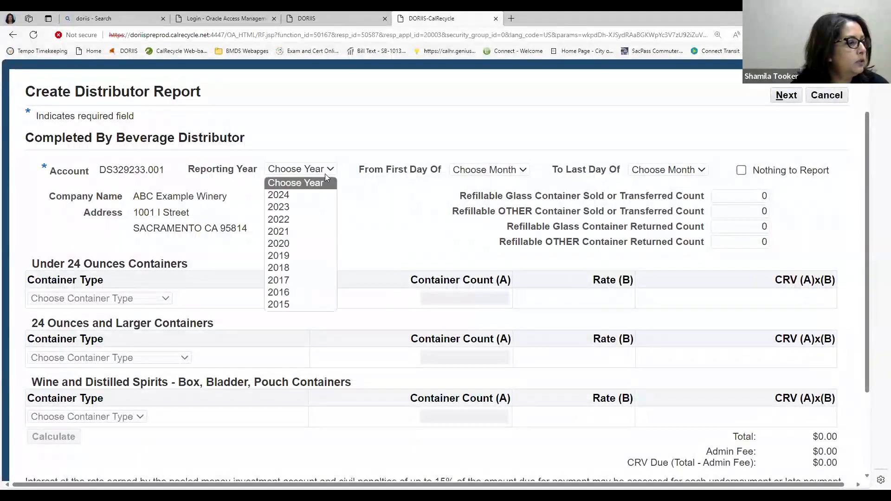
click(313, 196)
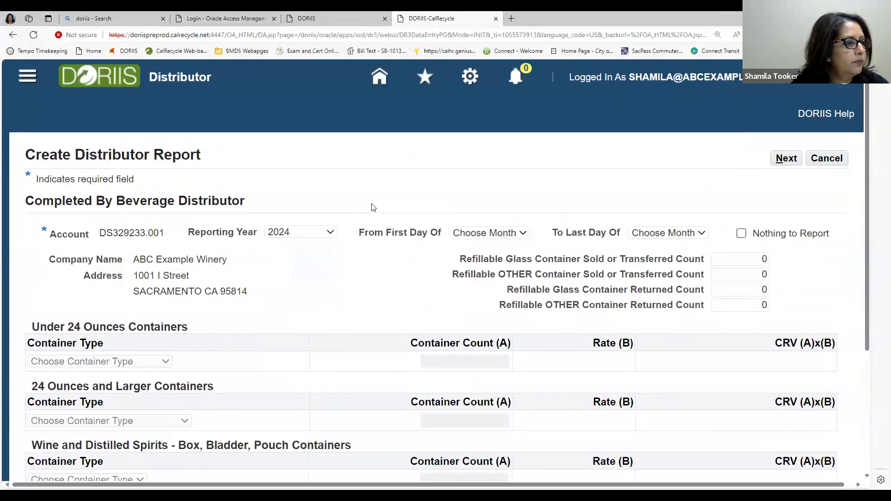
click(523, 234)
click(509, 261)
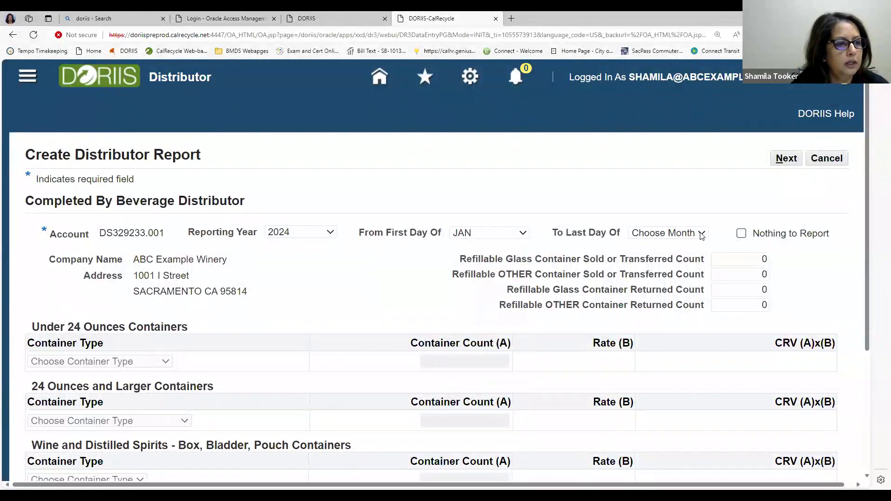
click(702, 234)
click(689, 261)
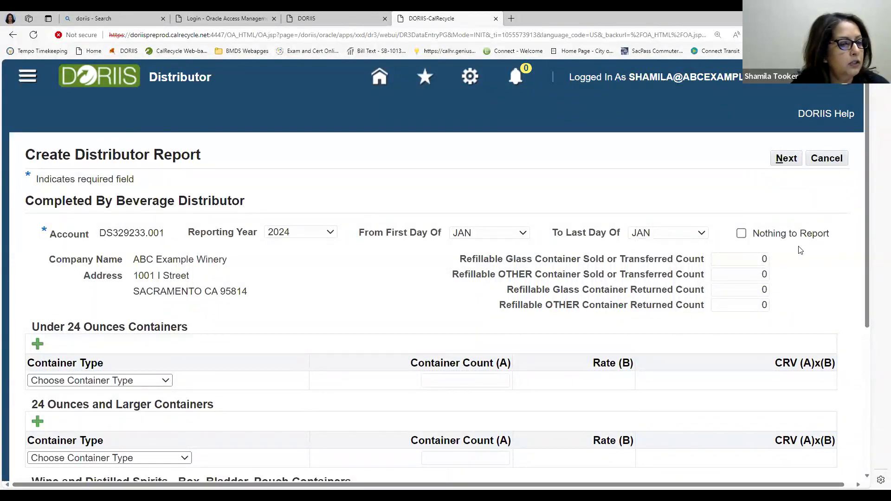
- Enter GLASS under 24 oz with a container count of 100 under Under 24 Ounces Containers and calculate the CRV
scroll(799, 252, down, 1)
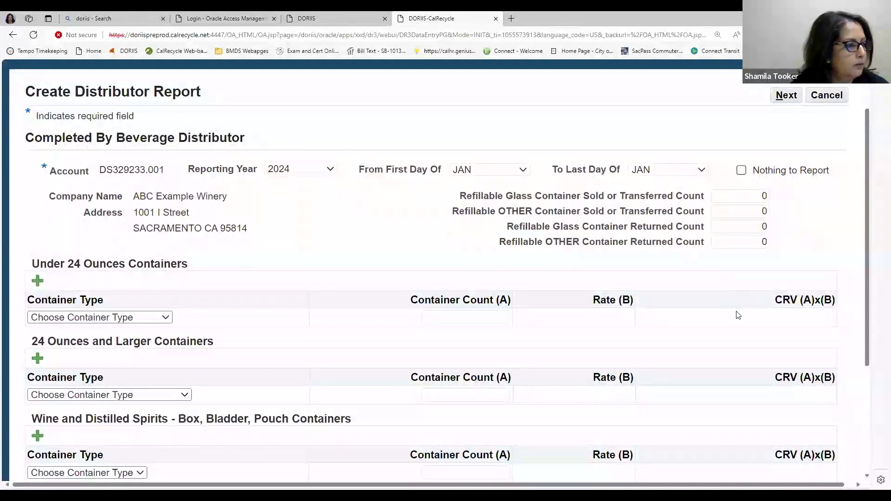
scroll(737, 313, down, 1)
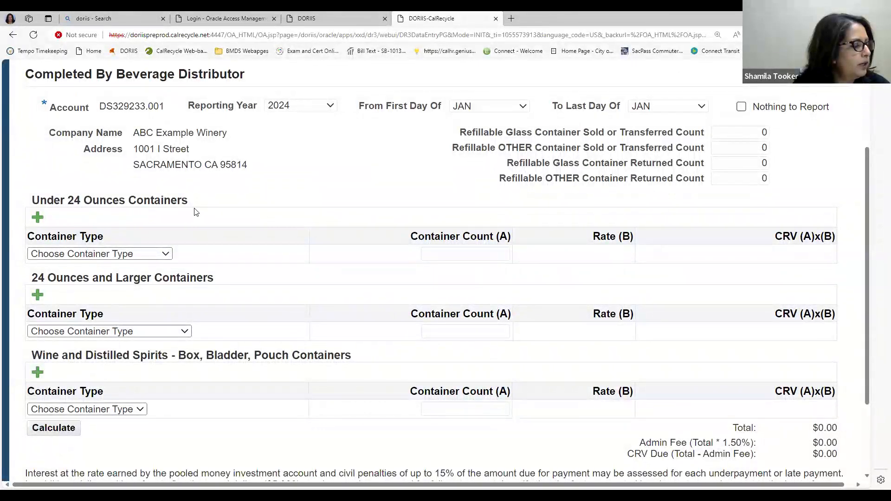
click(166, 256)
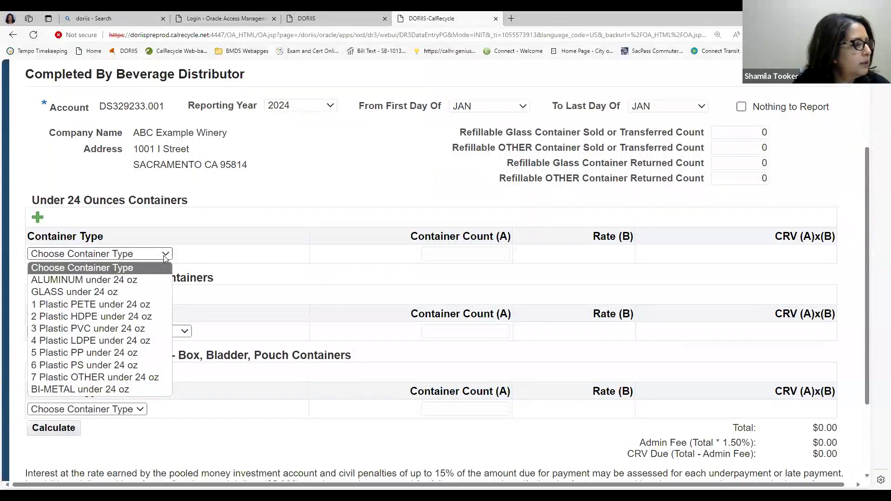
click(148, 291)
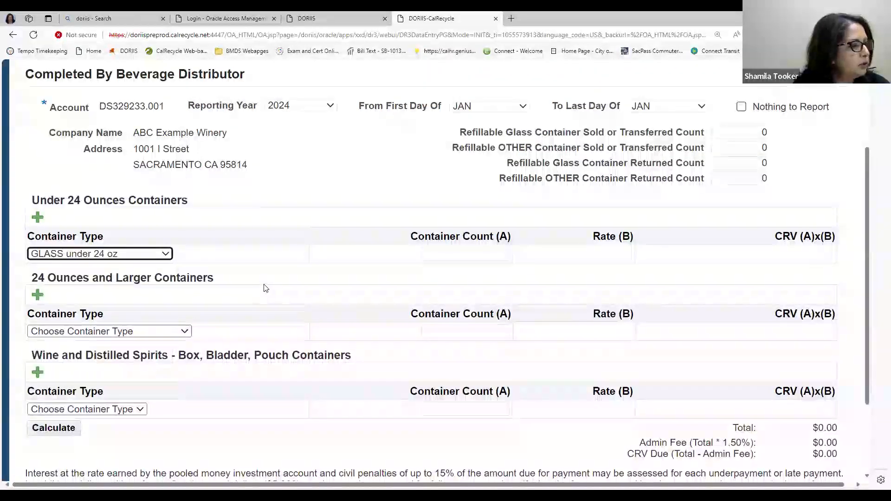
click(490, 258)
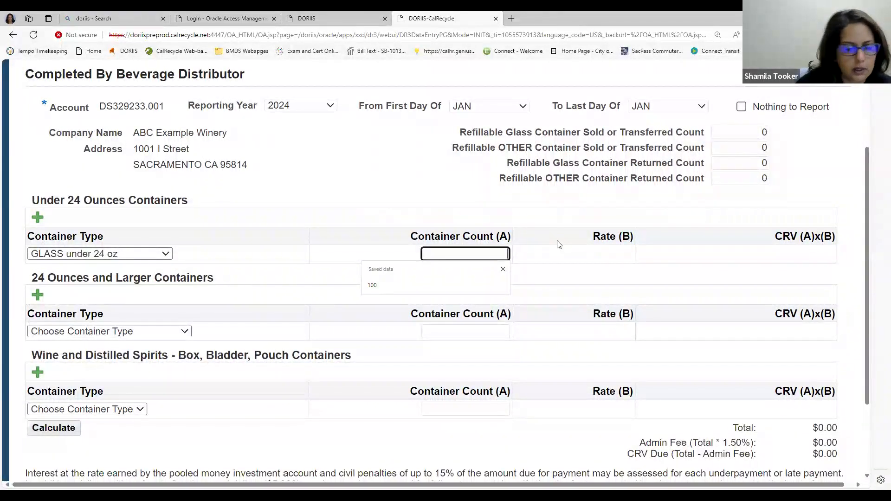
key(Down)
key(Return)
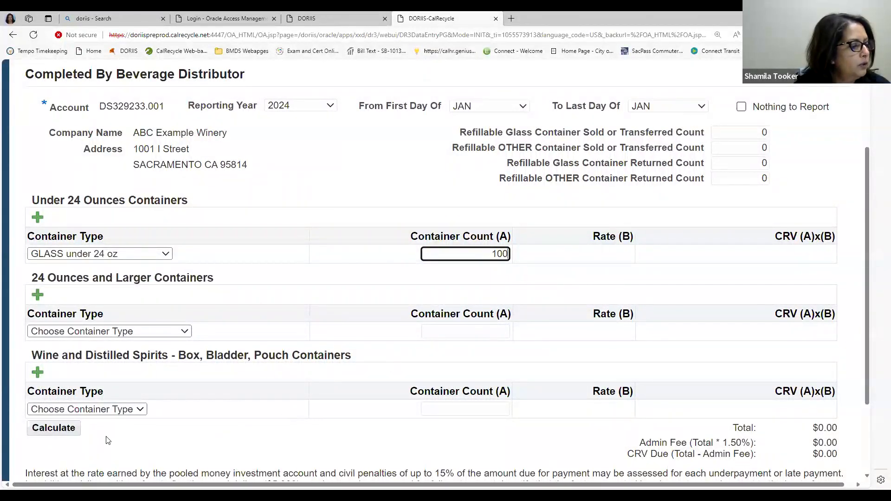
click(69, 434)
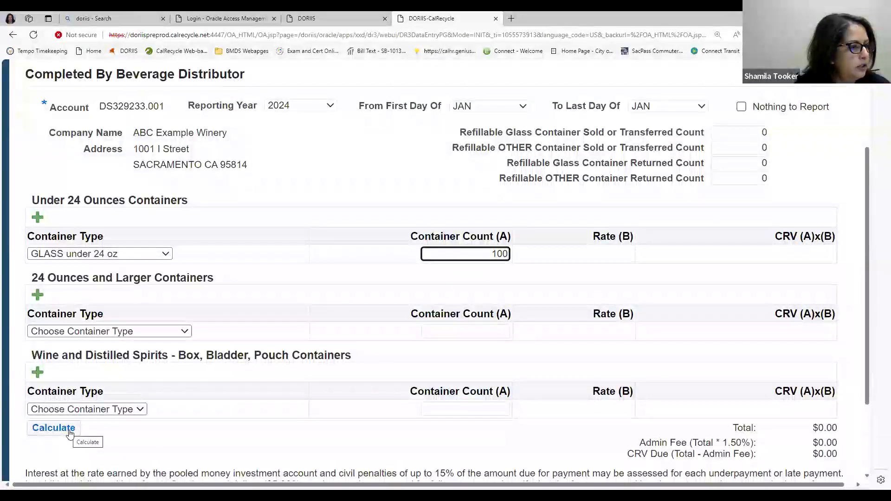
scroll(582, 327, down, 1)
scroll(575, 310, down, 1)
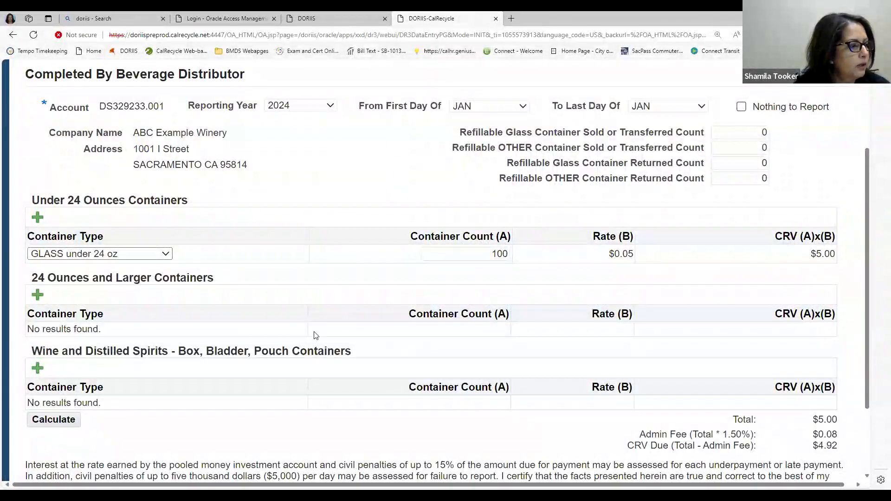
- Add a GLASS 24 oz and larger row with a container count of 100 and recalculate the CRV due
click(38, 295)
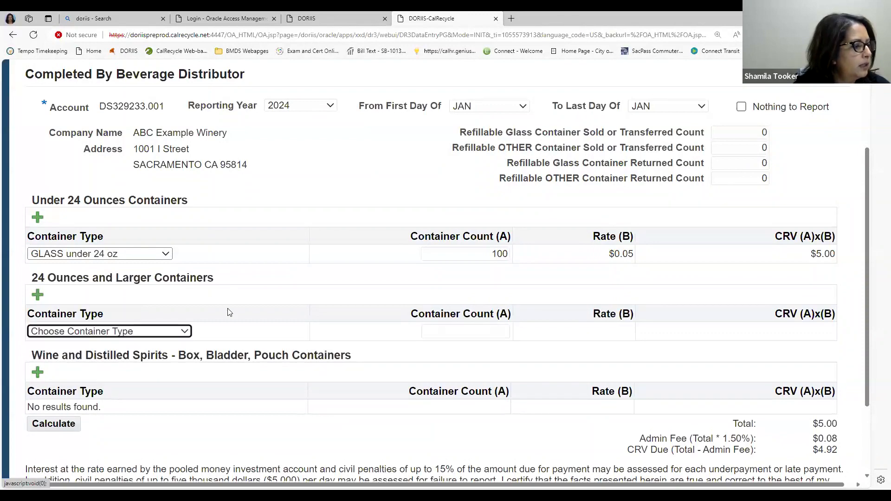
click(186, 331)
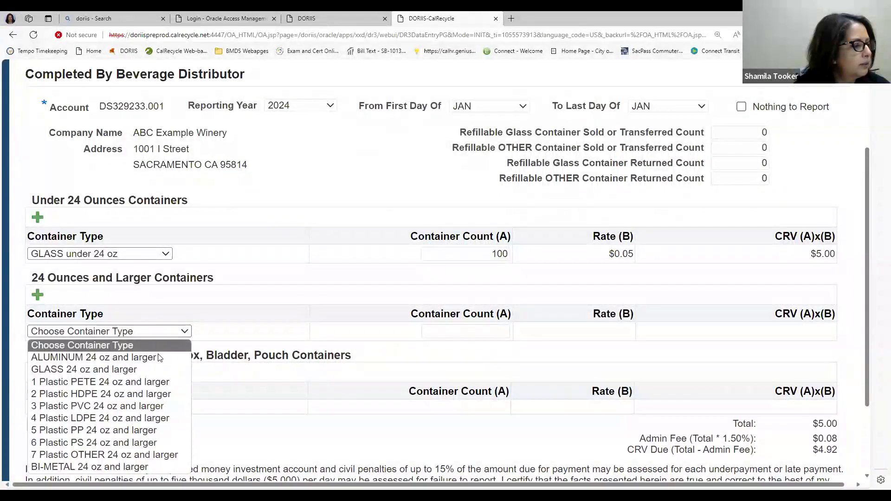
click(152, 370)
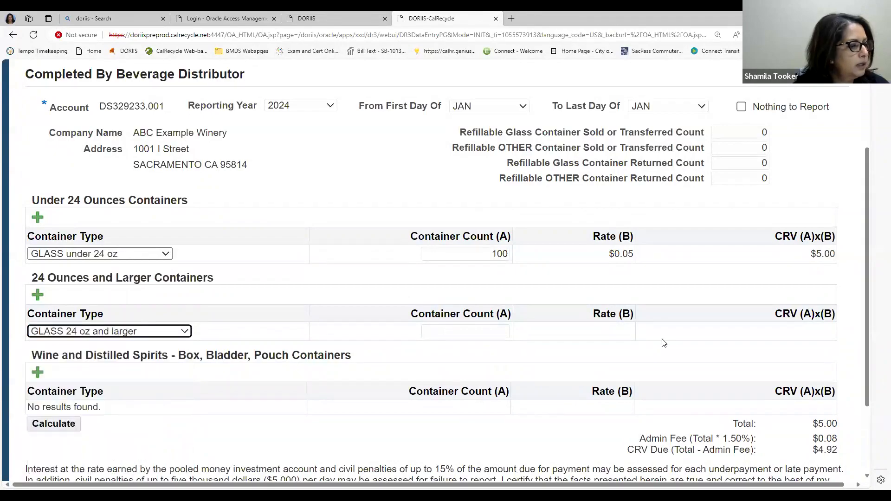
scroll(534, 325, down, 2)
click(473, 268)
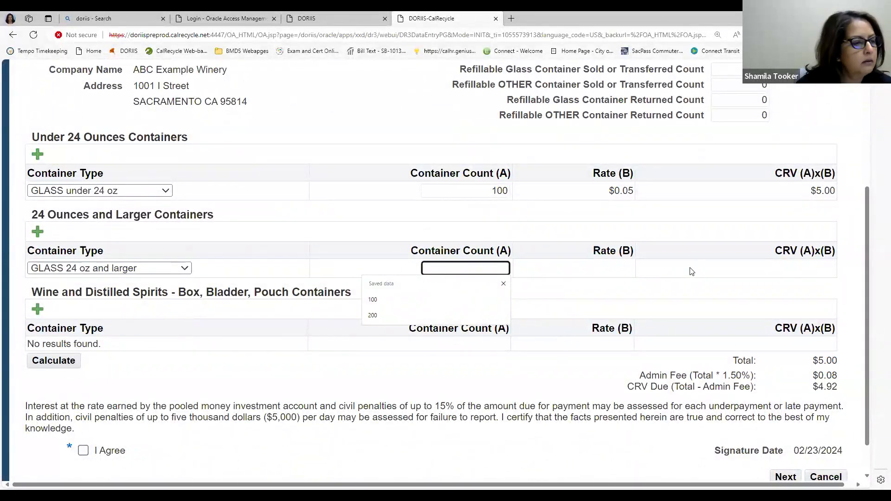
text(100)
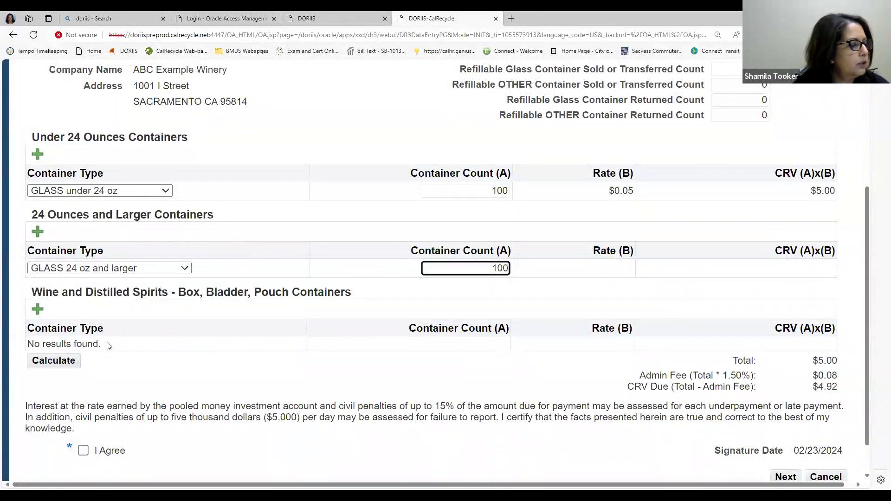
click(54, 361)
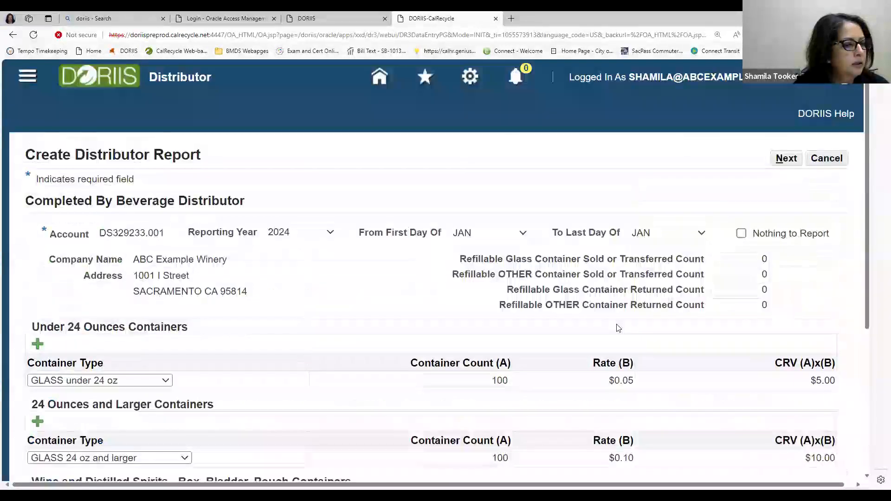
scroll(632, 348, down, 3)
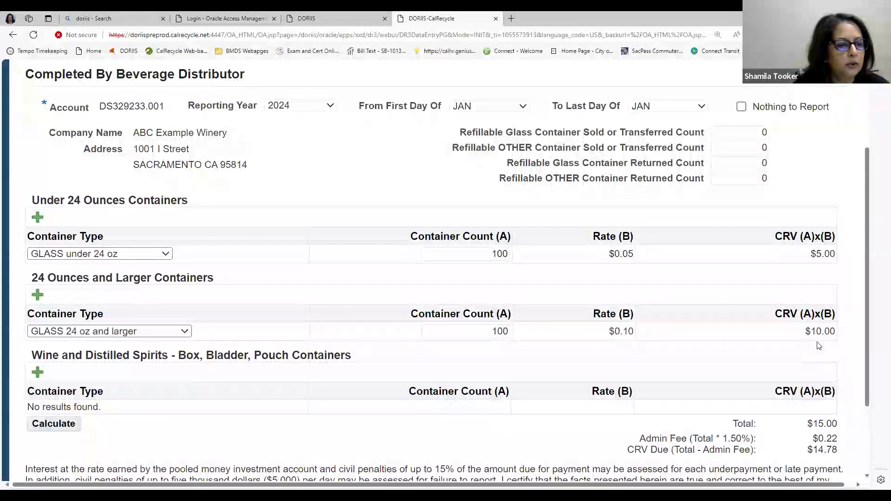
scroll(819, 347, down, 1)
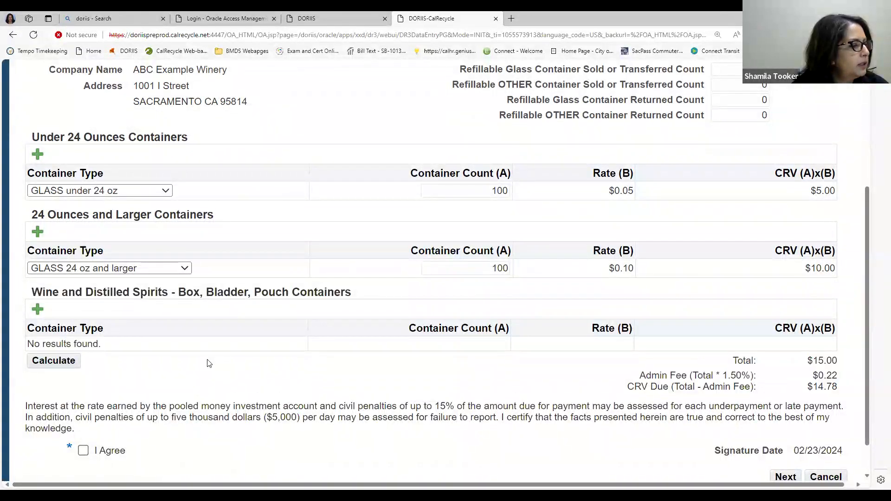
- Add a WDS-BBP 25 Cent row with a container count of 100 for box, bladder and pouch containers and recalculate
click(38, 309)
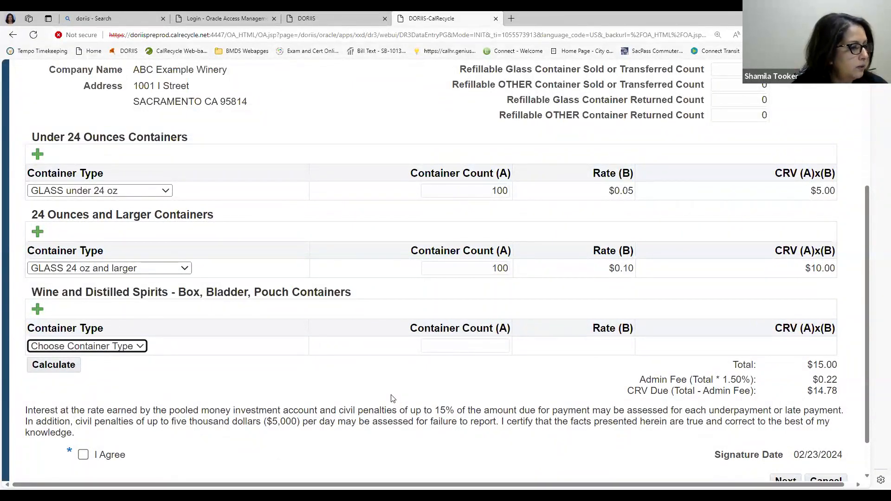
scroll(392, 399, down, 1)
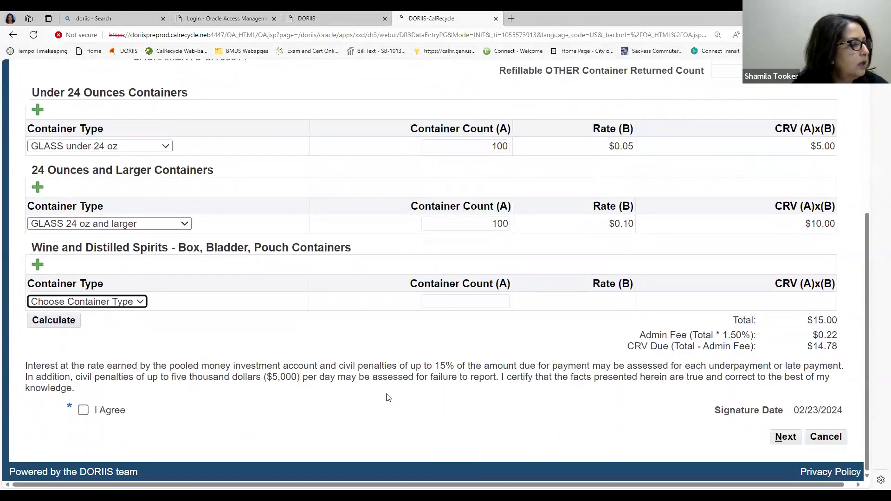
click(141, 304)
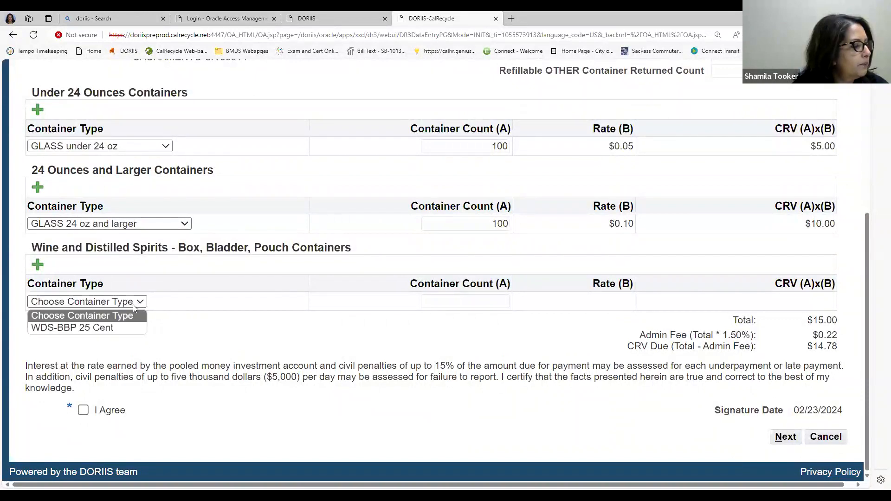
click(123, 327)
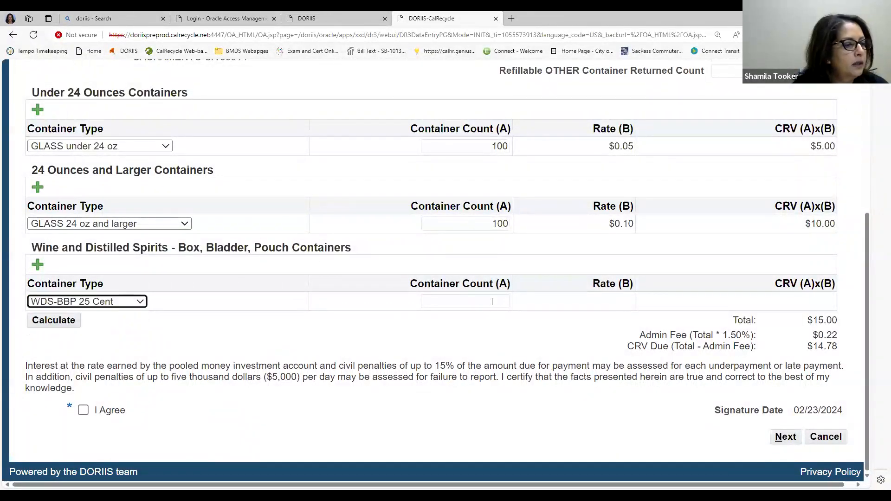
click(488, 301)
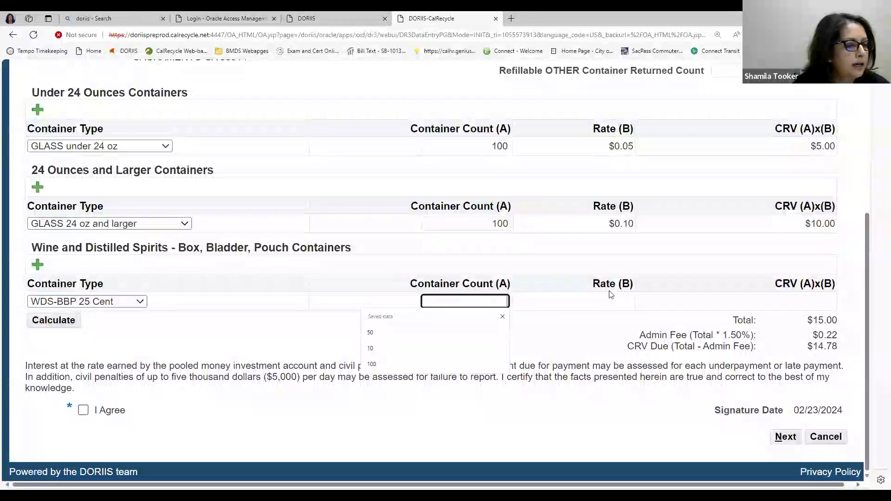
text(100)
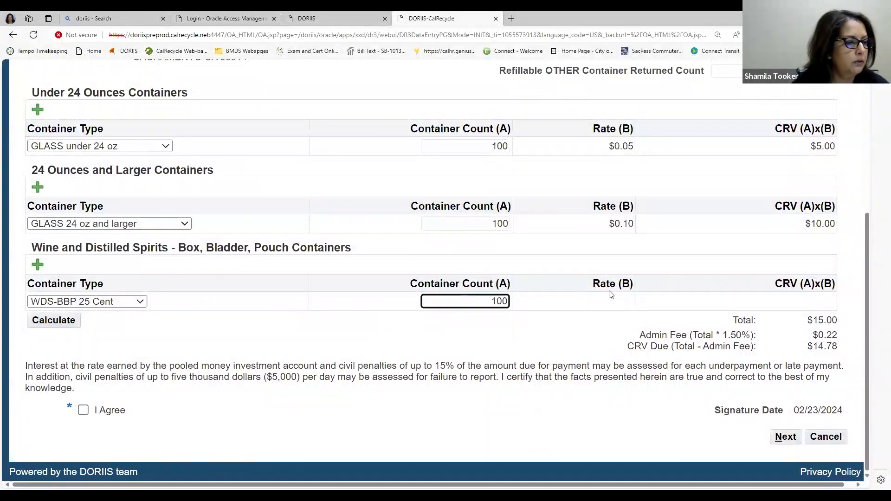
click(56, 321)
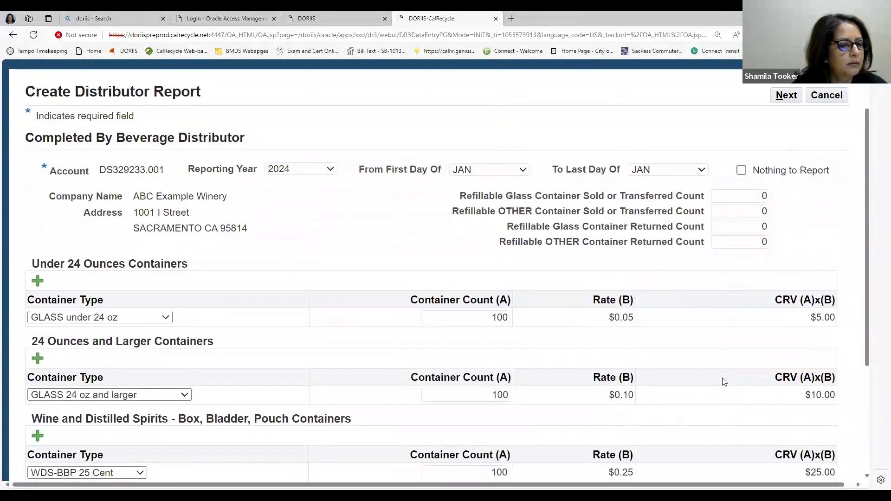
- Check the calculated CRV totals and look through the container types available for 24 ounces and larger containers
scroll(725, 382, down, 3)
scroll(725, 382, down, 1)
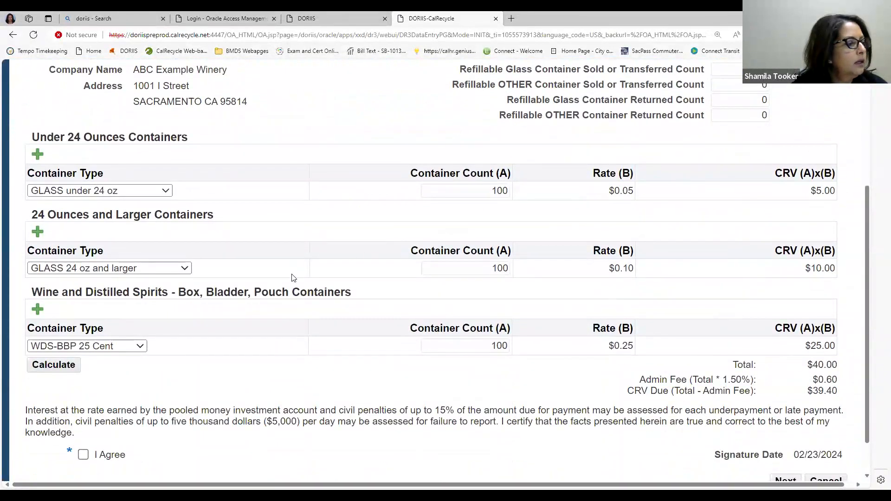
click(186, 269)
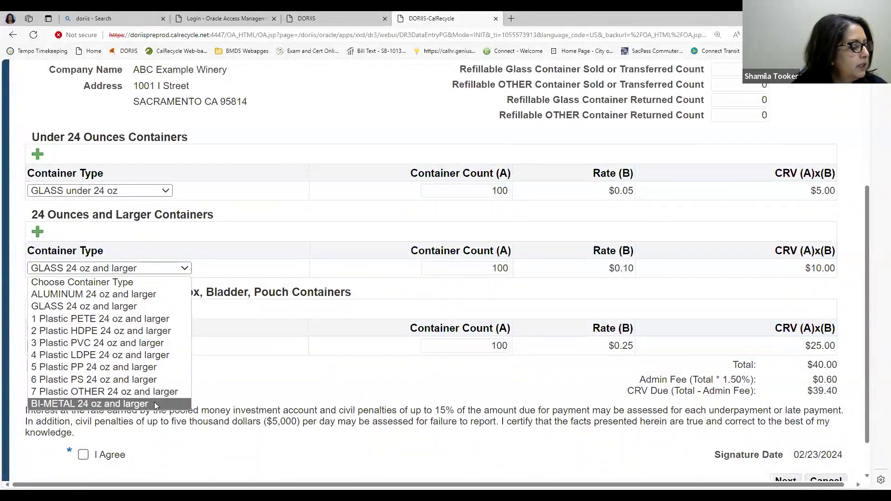
click(264, 388)
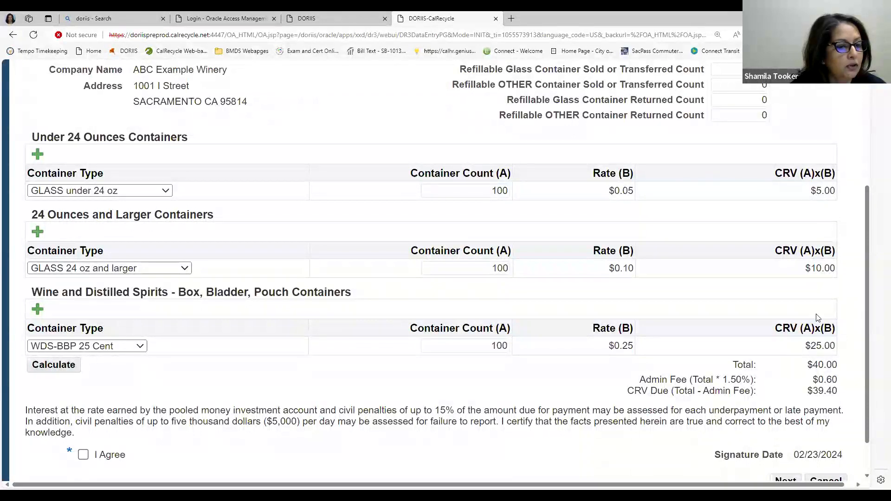
- Agree to the certification statement on the January 2024 distributor report and proceed to its review
scroll(732, 306, up, 3)
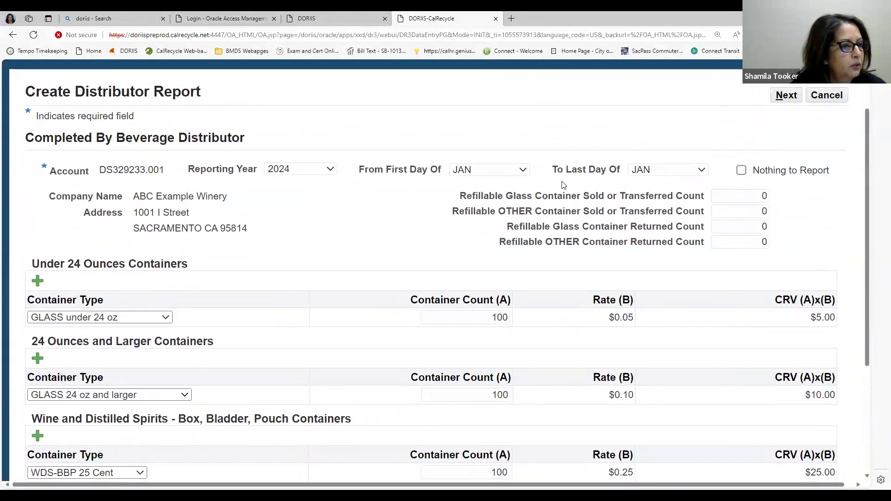
scroll(851, 346, down, 4)
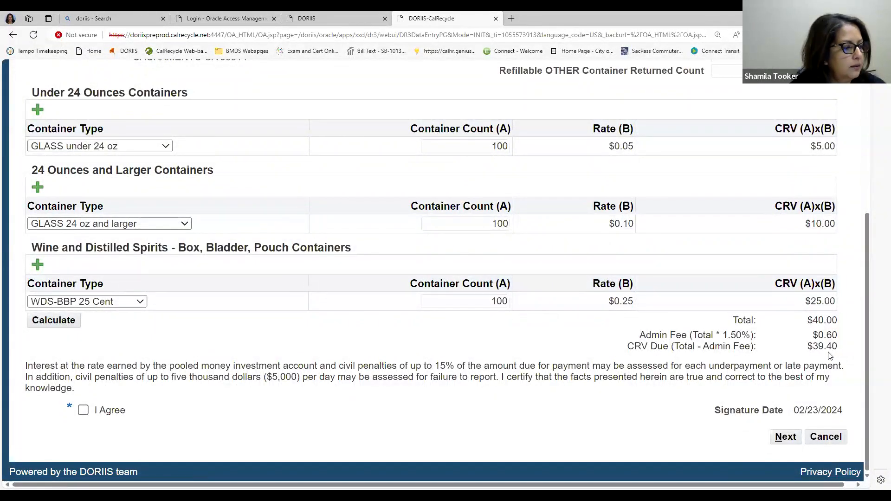
click(83, 411)
scroll(423, 421, up, 4)
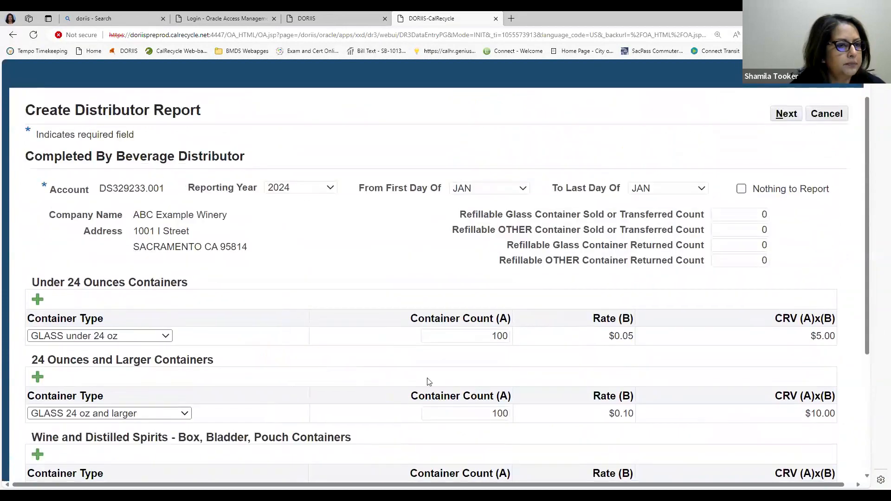
click(784, 120)
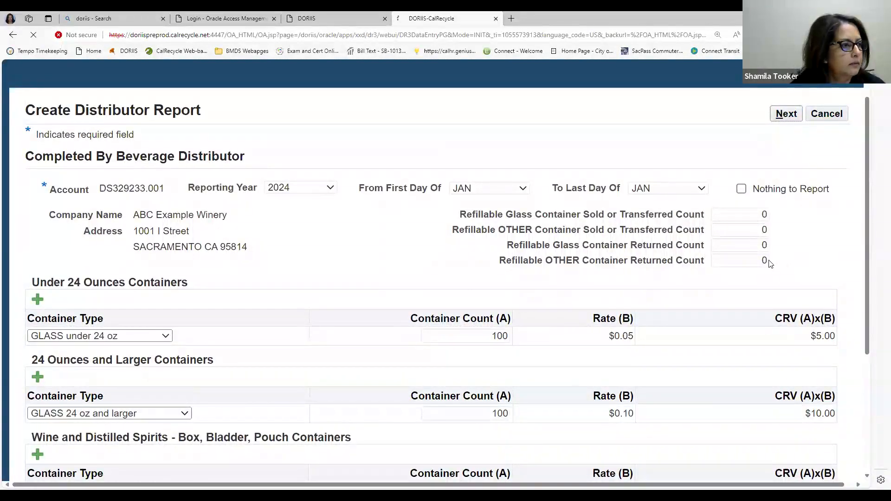
- Look through the distributor report review, from the reporting period and container counts to the CRV due and signature details
scroll(734, 261, down, 1)
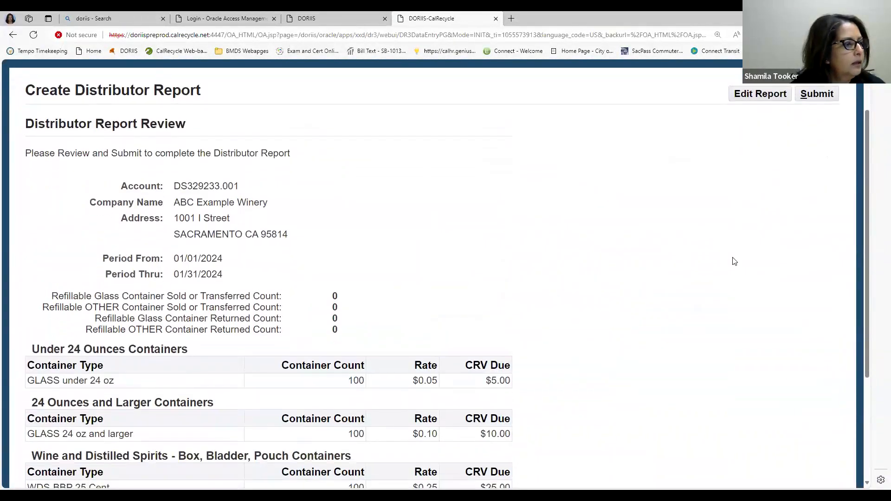
scroll(734, 261, down, 1)
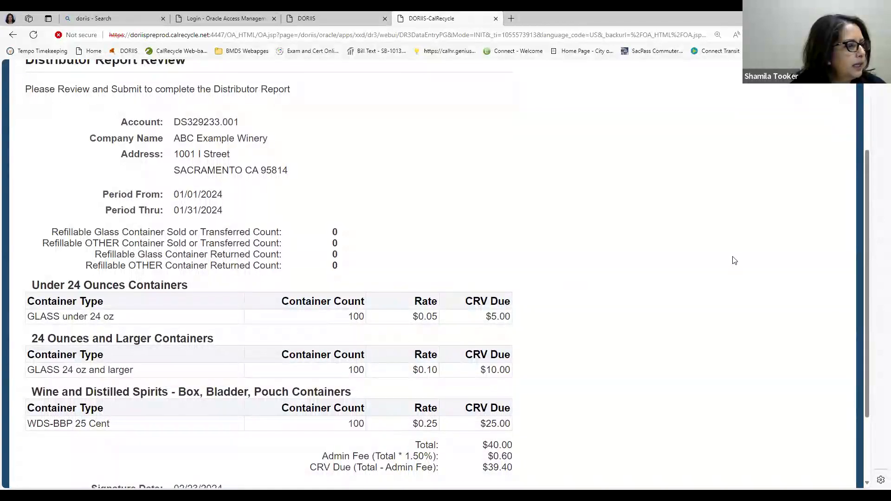
scroll(734, 262, down, 1)
scroll(734, 261, down, 1)
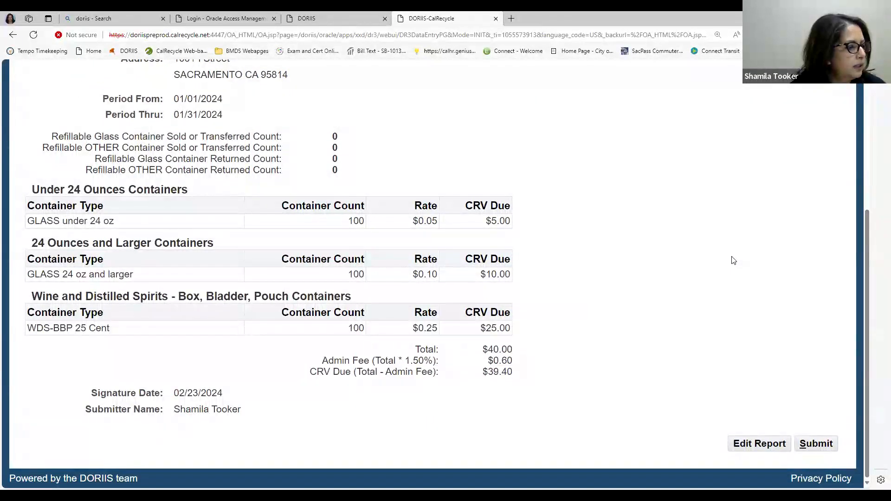
scroll(732, 260, up, 1)
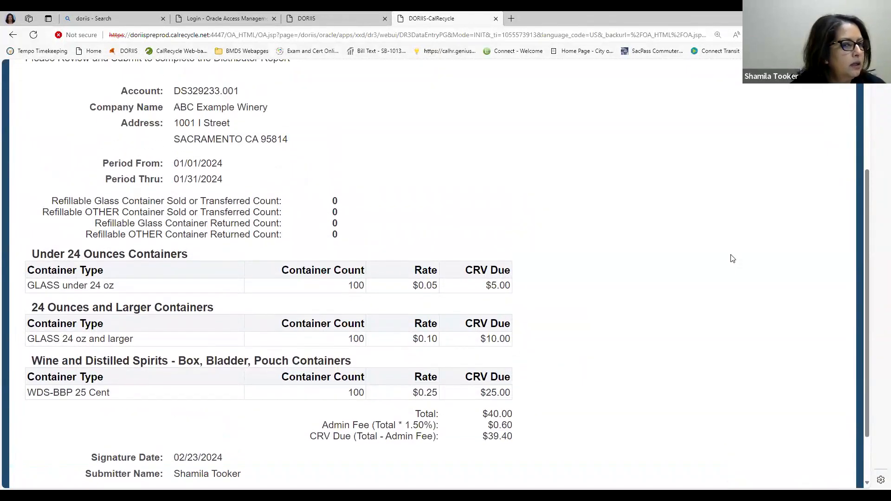
scroll(731, 257, up, 2)
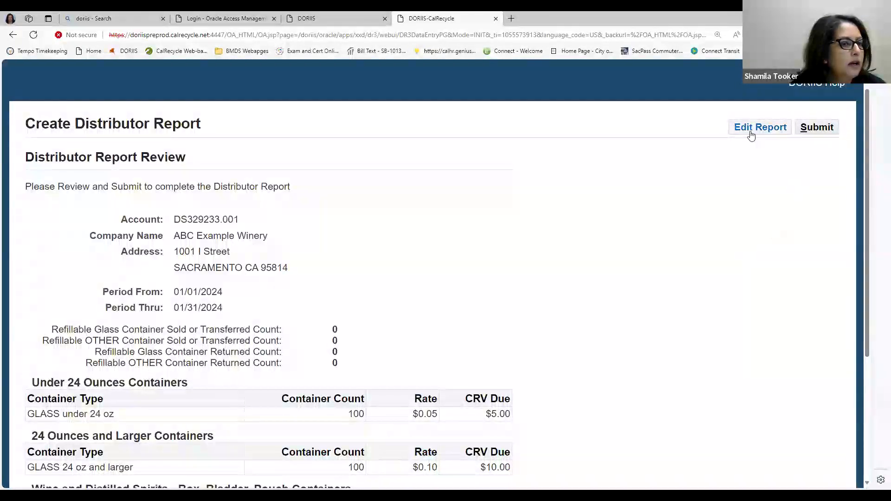
- Reopen the distributor report for editing, keep its entries, and agree to the certification statement again to return to the review
click(752, 135)
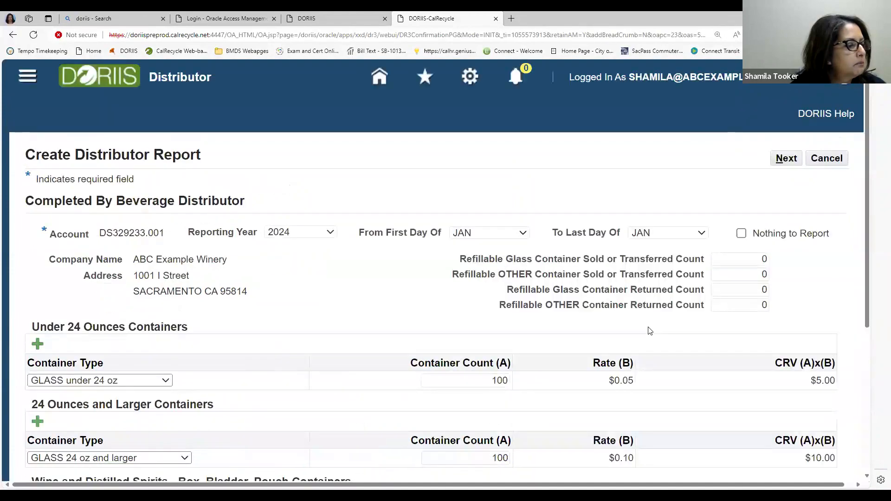
scroll(650, 331, down, 2)
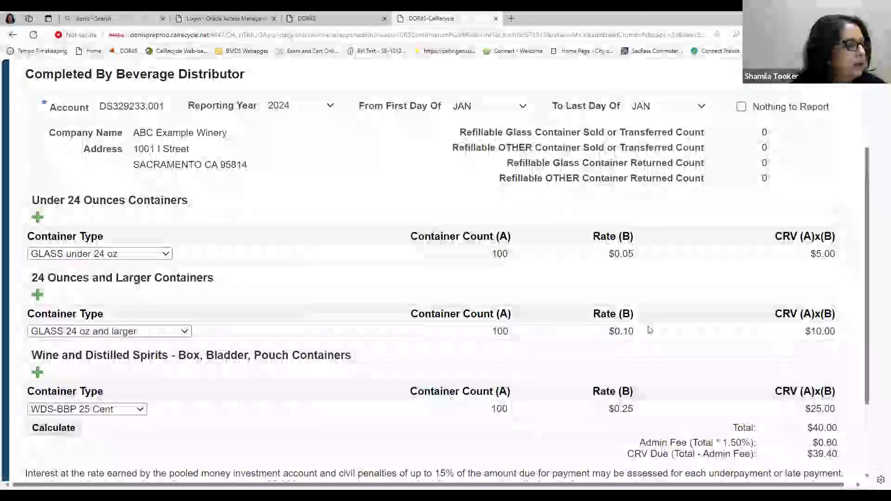
scroll(650, 328, up, 2)
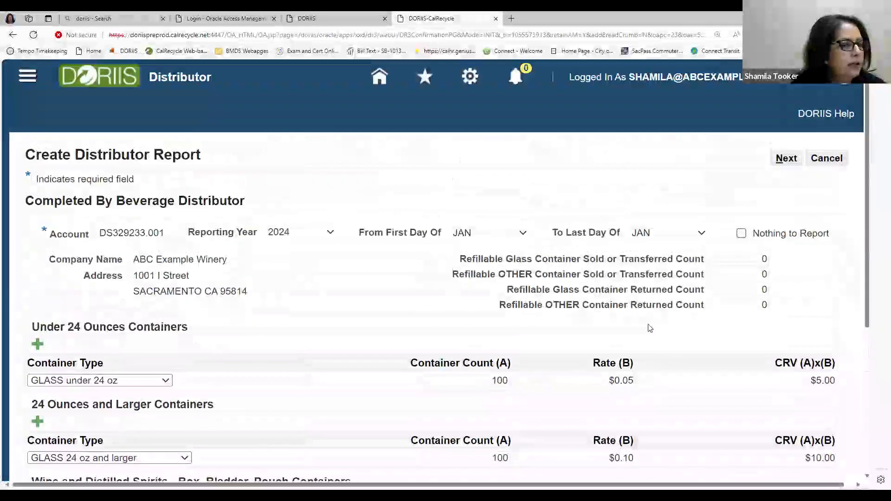
click(786, 160)
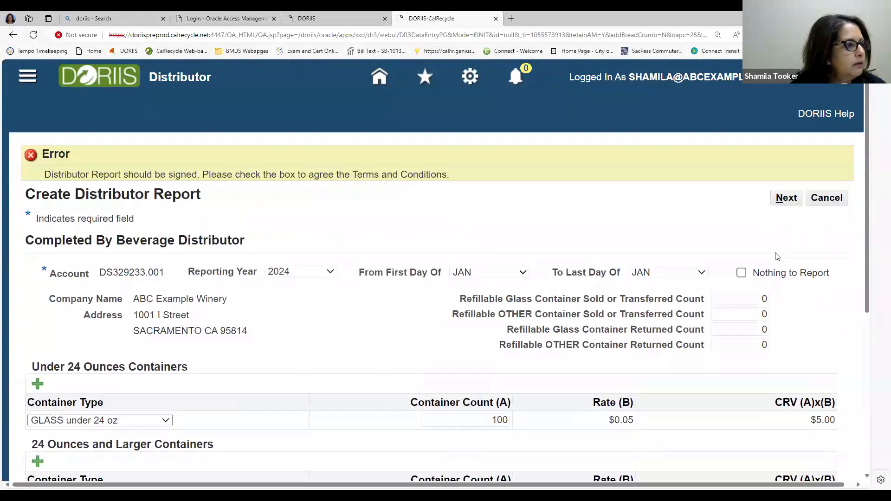
scroll(774, 259, down, 5)
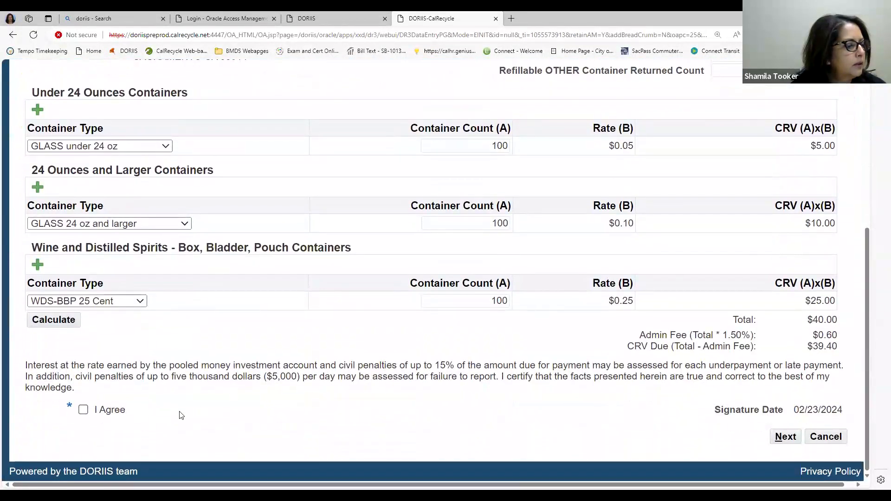
click(84, 410)
scroll(754, 378, up, 5)
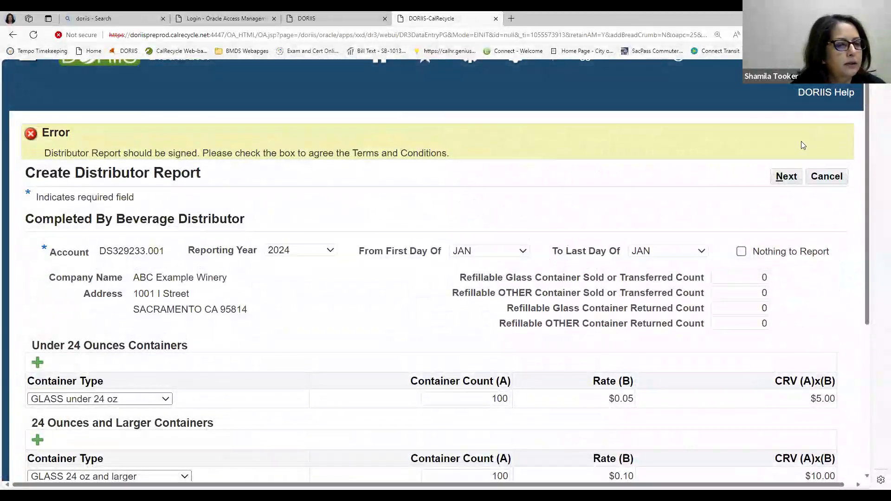
click(786, 177)
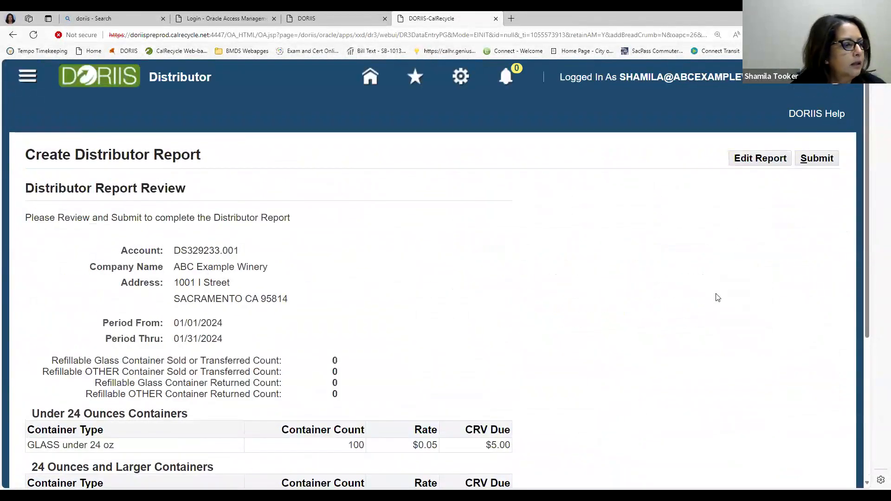
- Check the signature details on the distributor report review and submit the report
scroll(714, 297, down, 4)
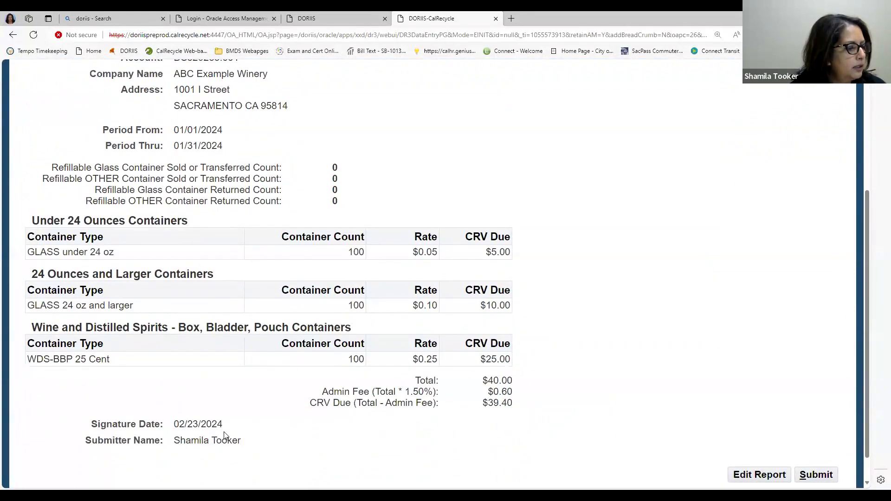
scroll(781, 390, up, 4)
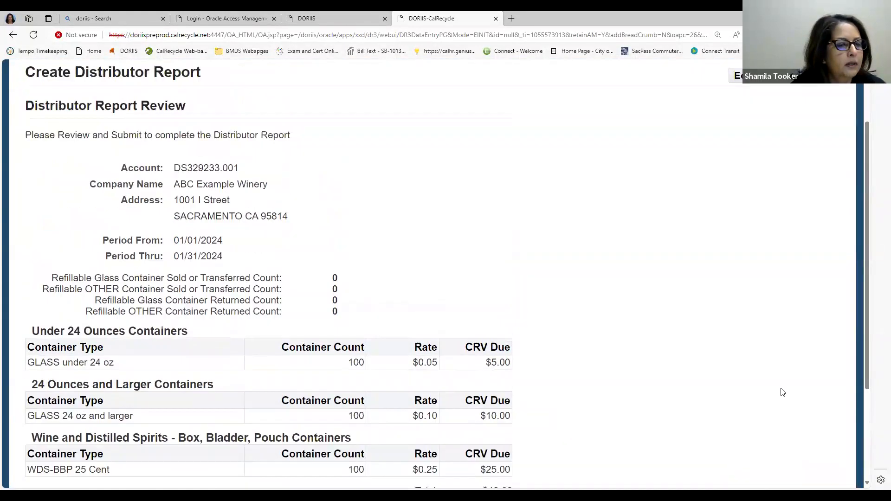
click(817, 159)
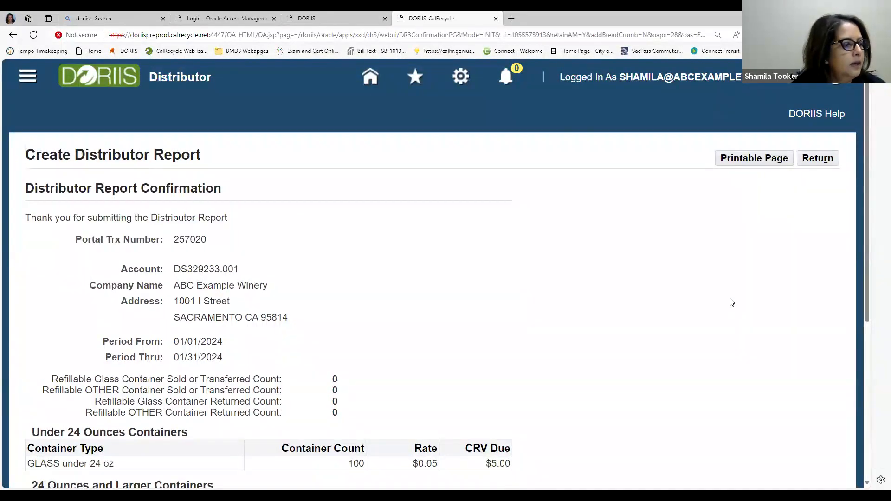
- View the printable version of the distributor report confirmation and close it again
click(728, 157)
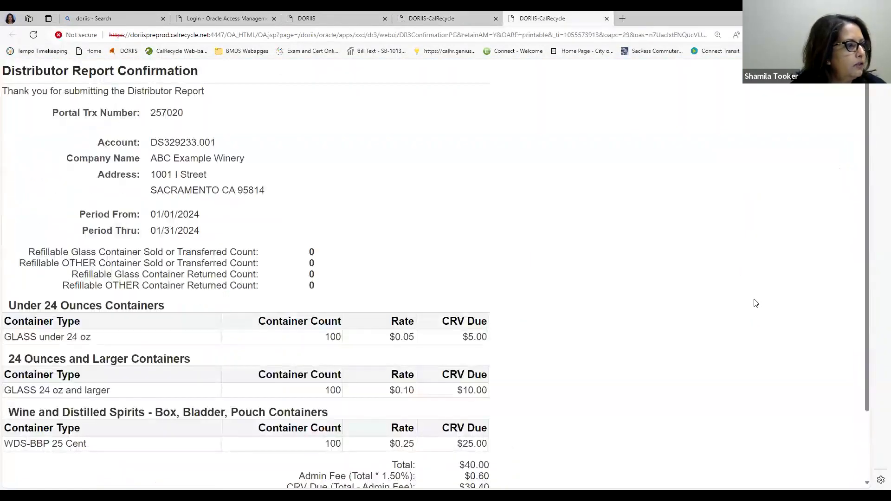
scroll(756, 302, down, 3)
scroll(724, 182, up, 3)
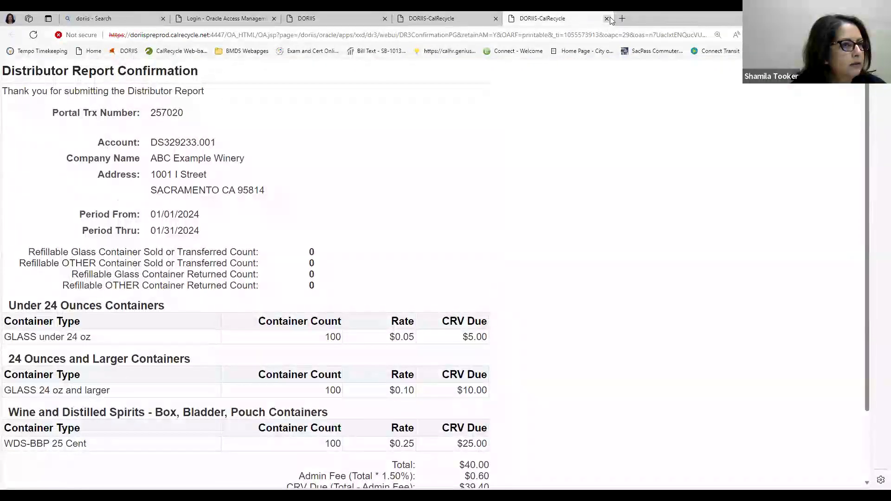
key(ctrl+w)
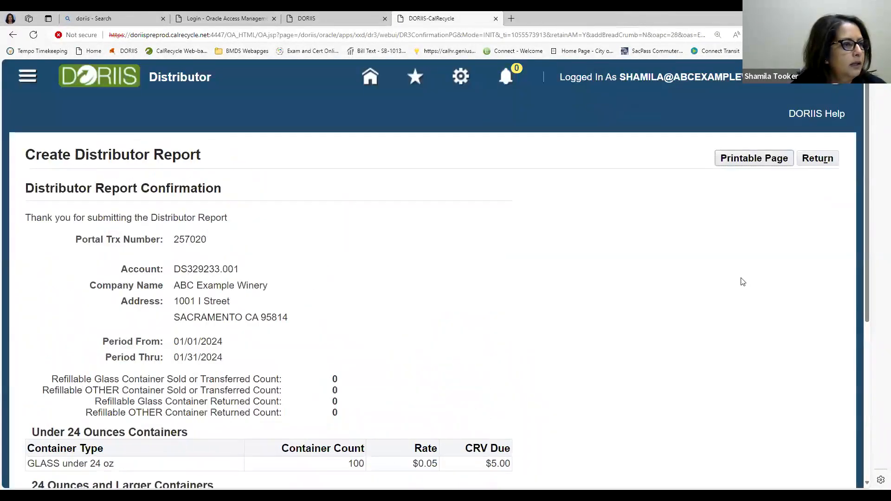
- Return to the portal home page and examine the account summary for balances, missing reports and payment options
click(370, 80)
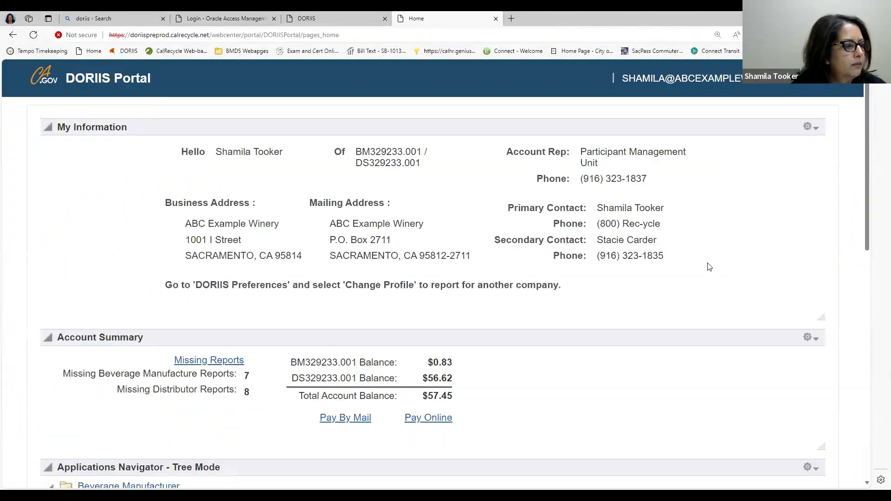
scroll(709, 268, down, 3)
scroll(709, 268, down, 1)
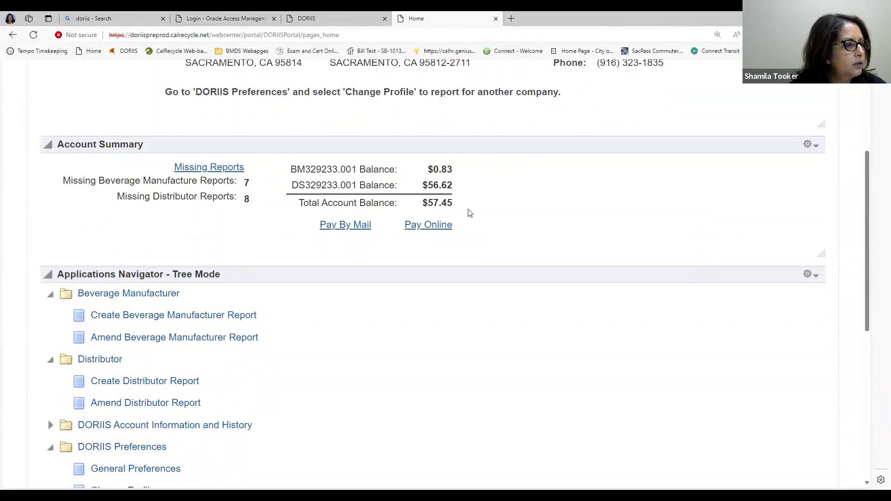
scroll(593, 247, up, 1)
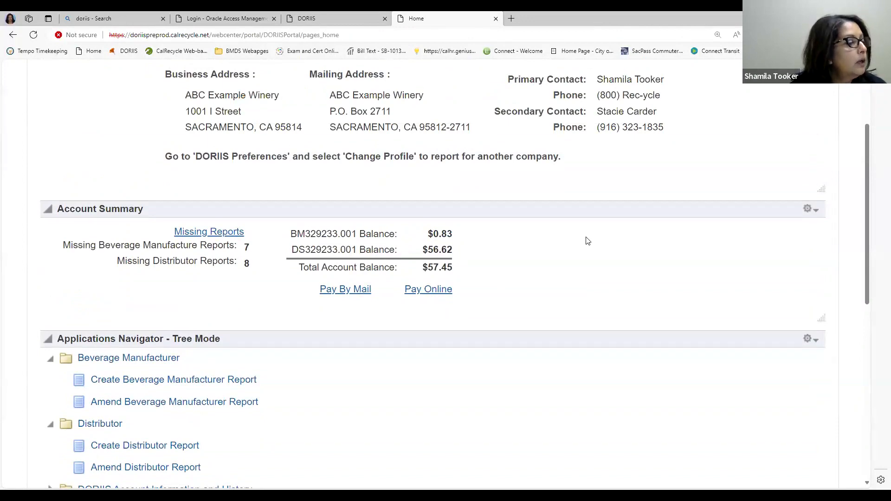
scroll(586, 241, up, 1)
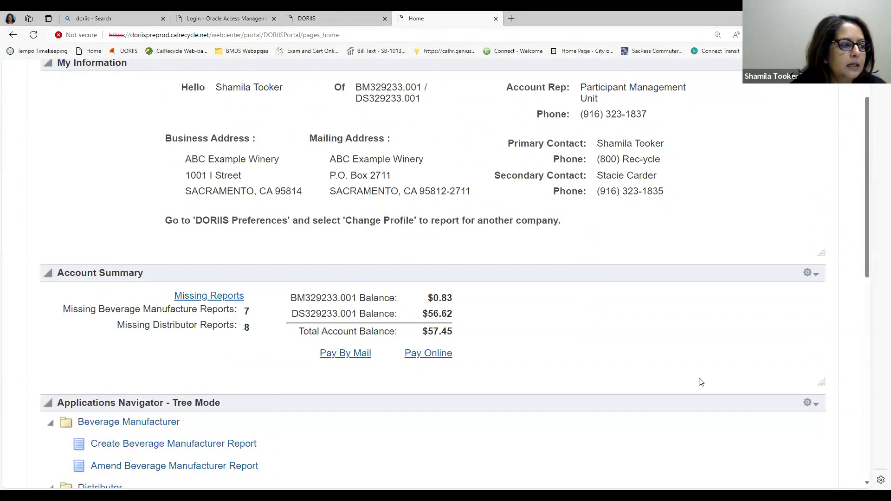
scroll(701, 382, down, 1)
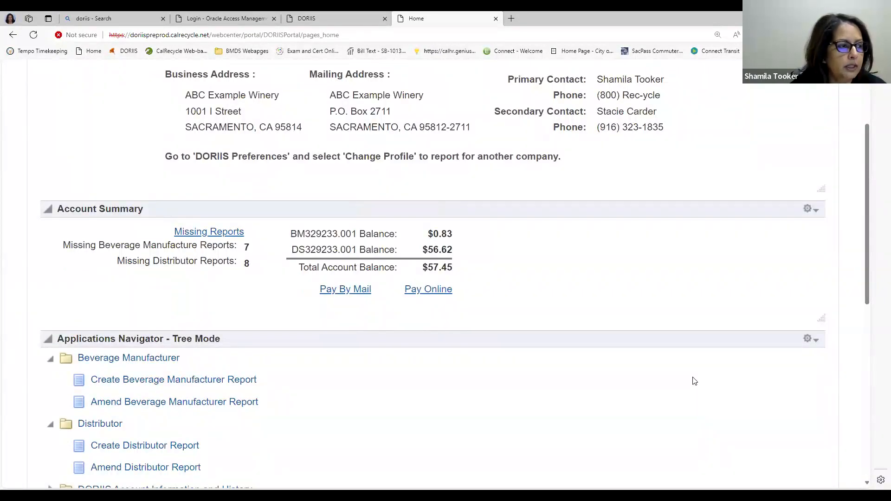
scroll(694, 380, down, 1)
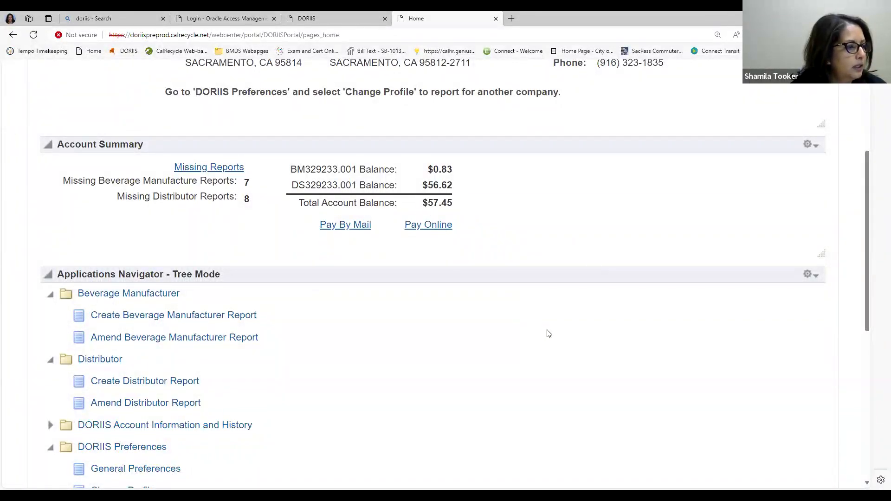
- Open the December 2023 beverage manufacturer report for amendment
scroll(548, 333, down, 1)
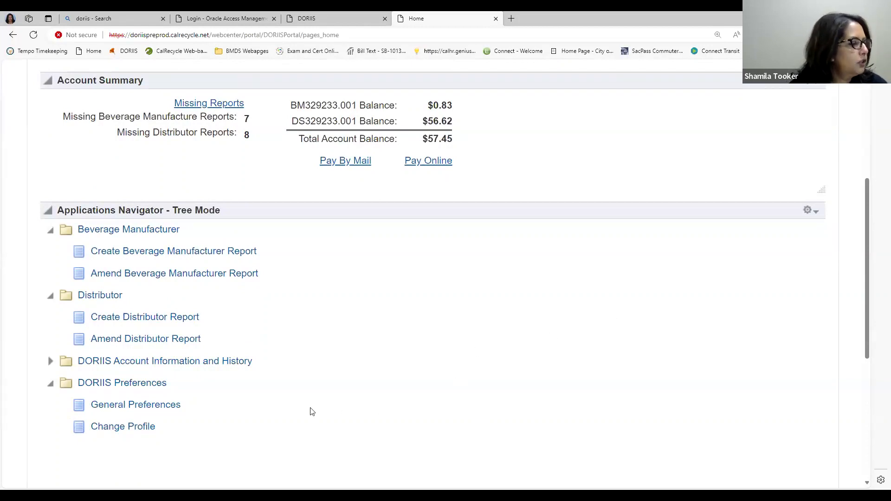
click(215, 275)
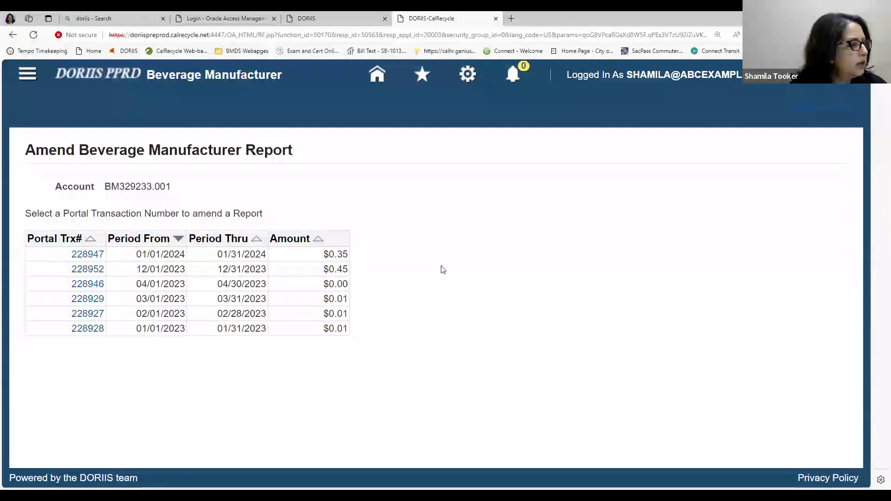
click(91, 271)
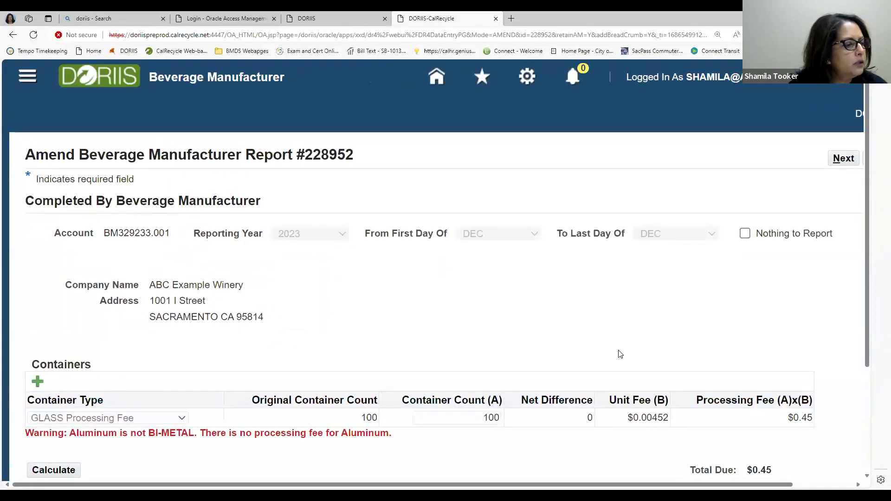
- Set the GLASS Processing Fee container count to 50 in the amended report and recalculate the fee
scroll(582, 383, down, 2)
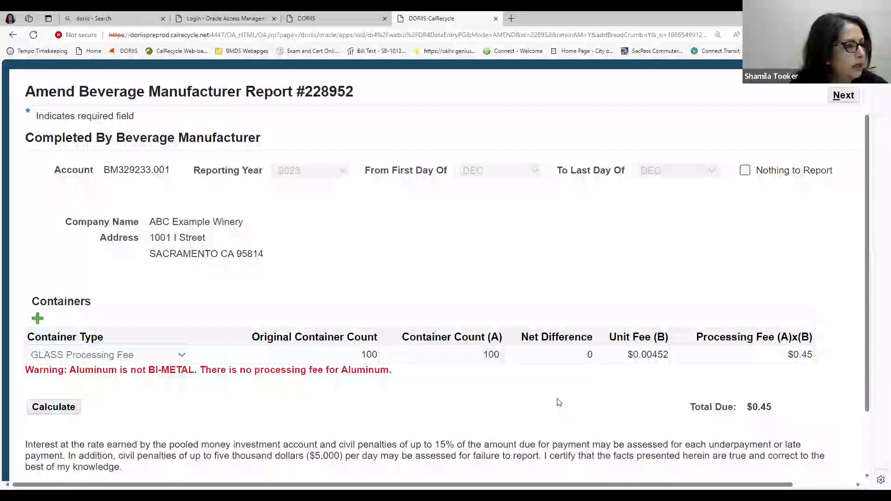
scroll(557, 402, down, 1)
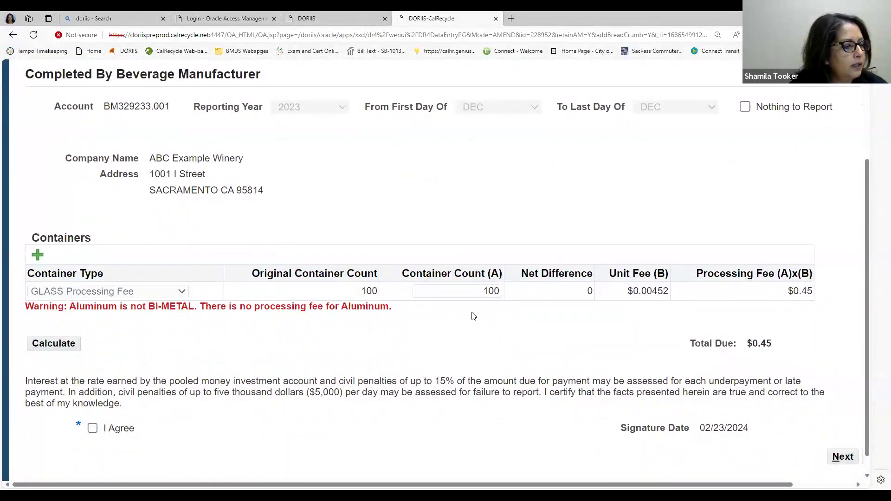
drag(485, 290, 530, 299)
text(50)
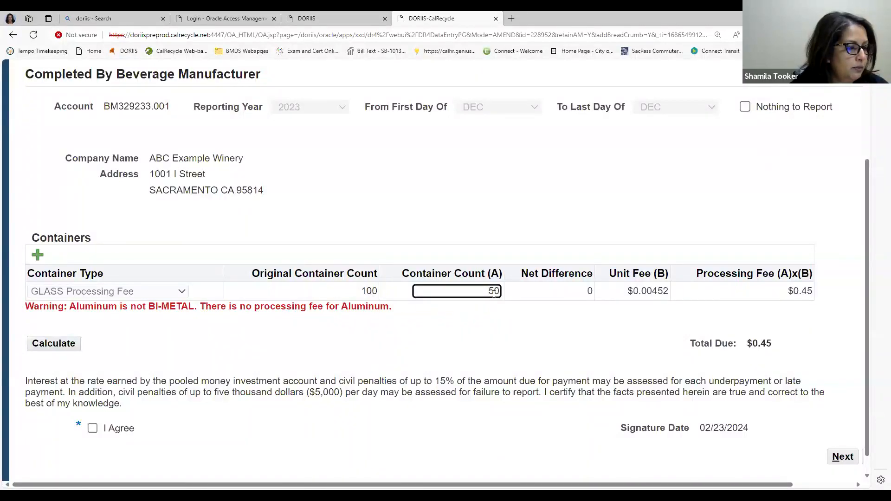
click(71, 342)
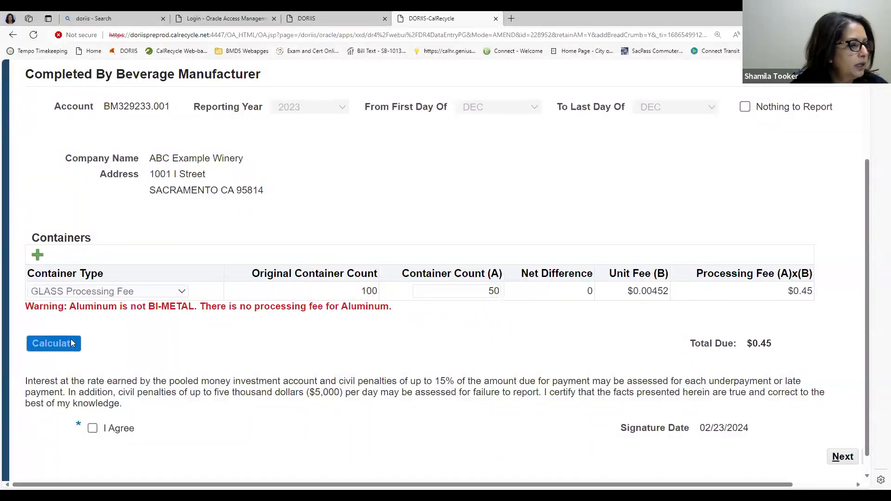
- Agree to the certification statement on the amended December 2023 beverage manufacturer report and proceed to its review page
scroll(557, 353, down, 2)
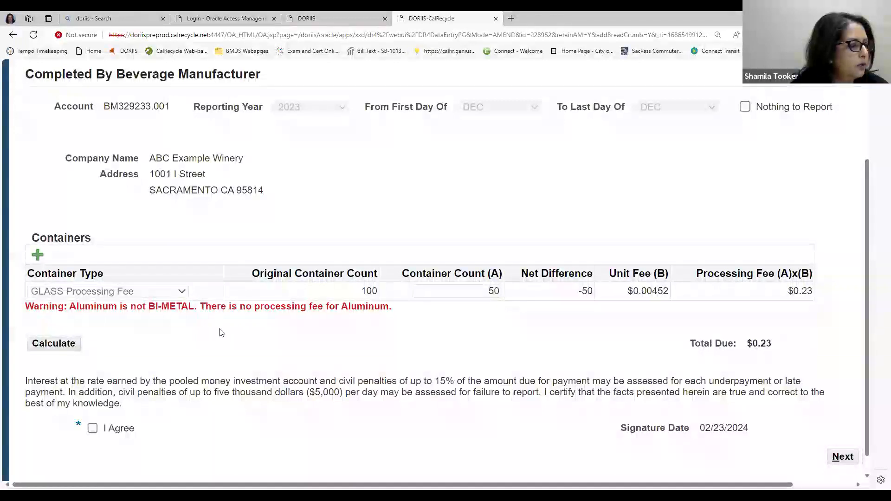
click(93, 428)
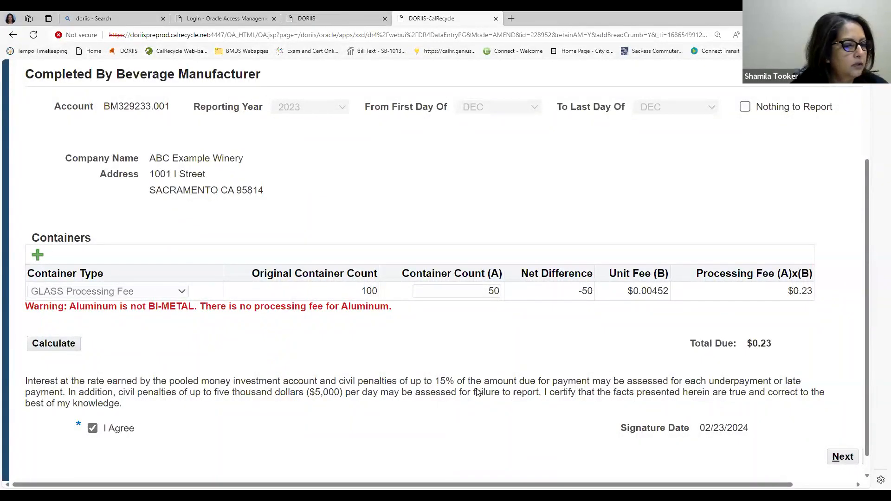
scroll(474, 390, down, 1)
scroll(472, 391, up, 3)
scroll(472, 391, up, 1)
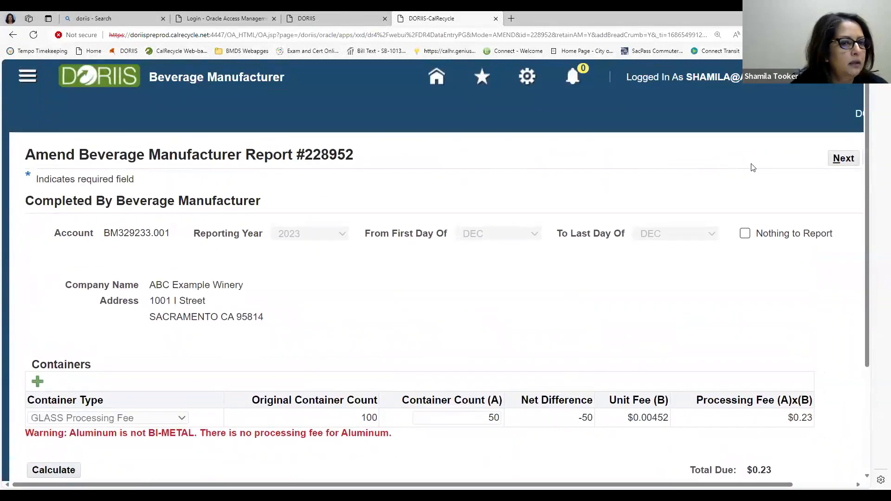
click(841, 160)
- Review and submit the amended December 2023 beverage manufacturer report, and check the submission confirmation
scroll(660, 294, down, 4)
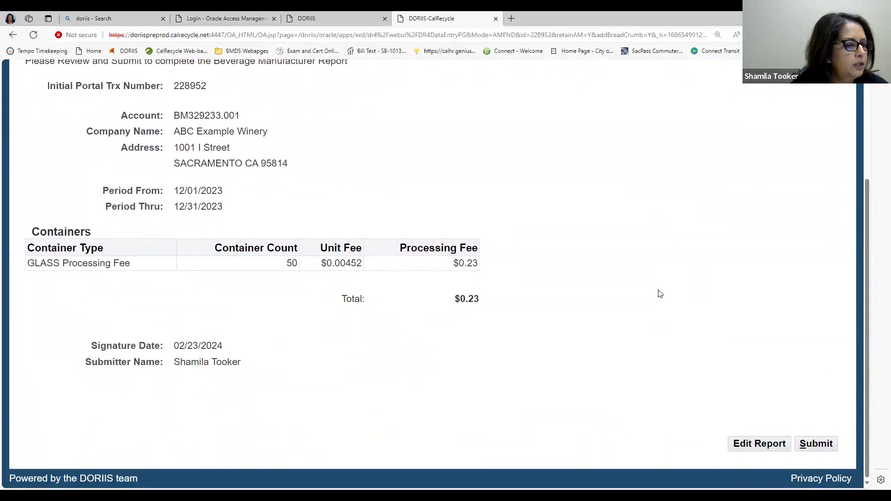
scroll(659, 292, up, 3)
click(812, 132)
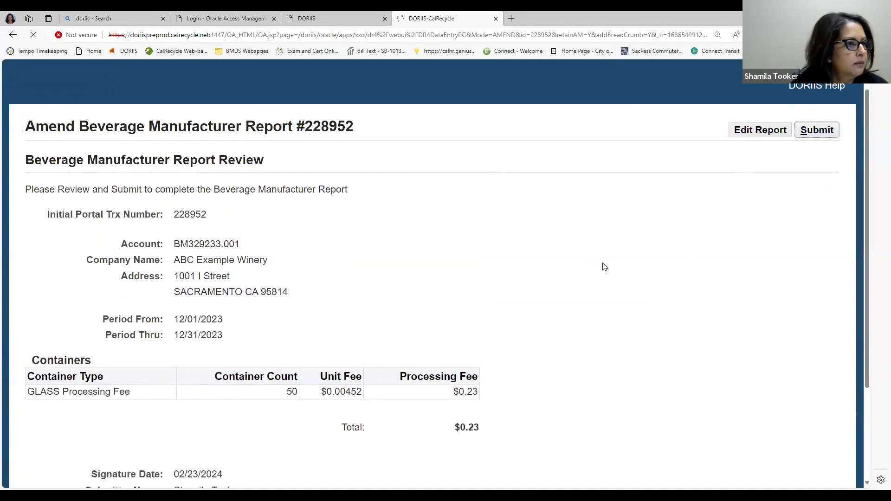
scroll(605, 263, down, 3)
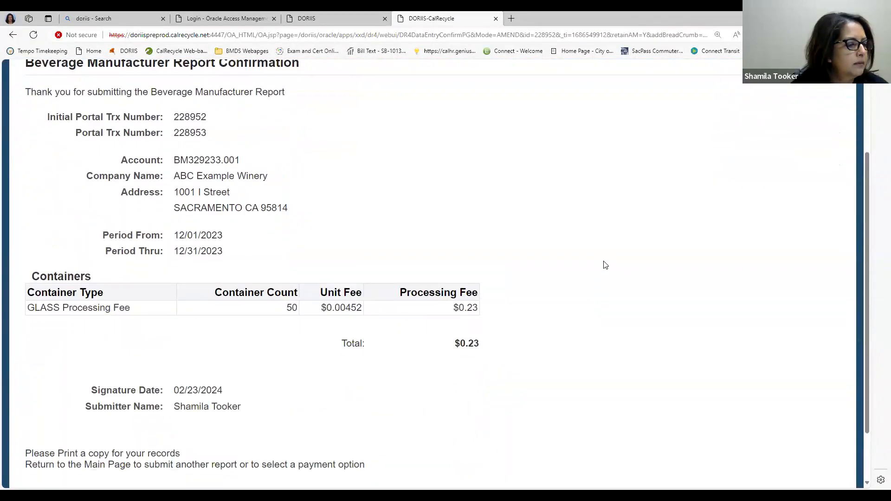
scroll(604, 263, up, 3)
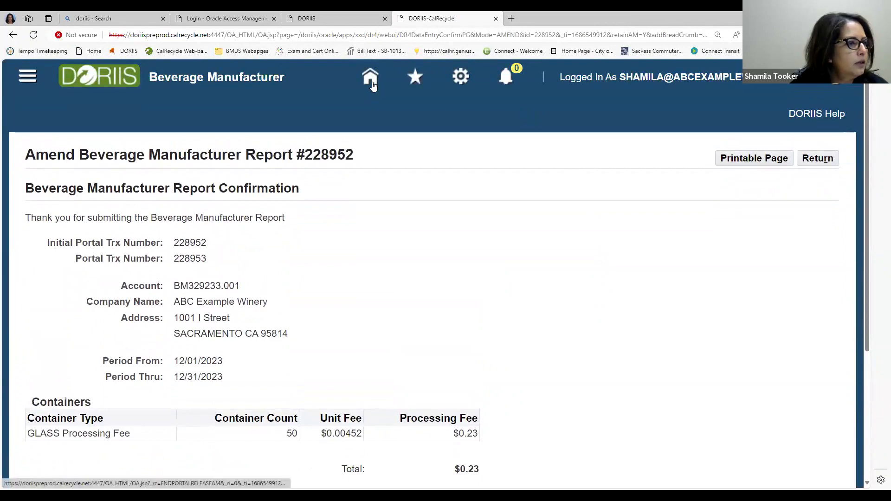
- Return to the portal home page and open the January 2024 distributor report for amendment
click(371, 76)
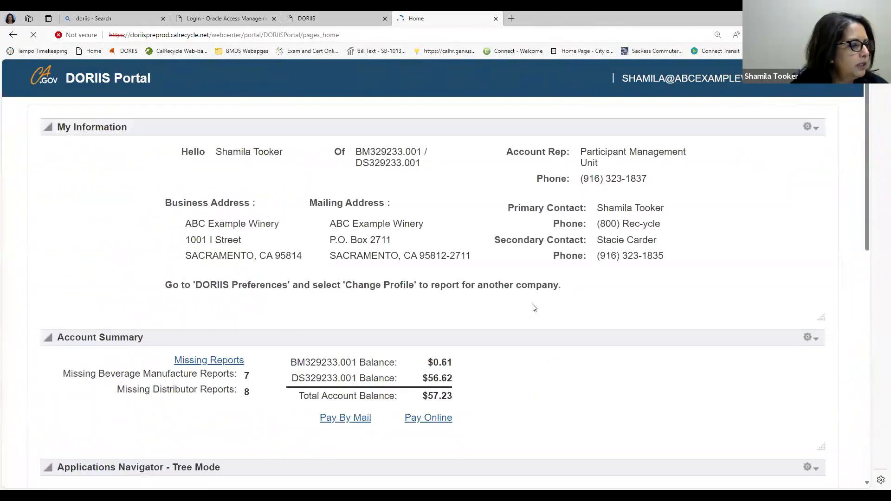
scroll(532, 304, down, 6)
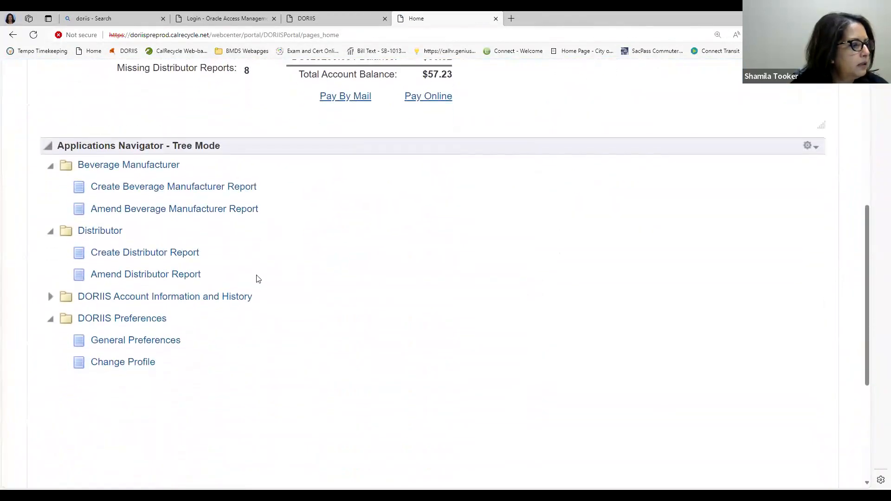
click(172, 278)
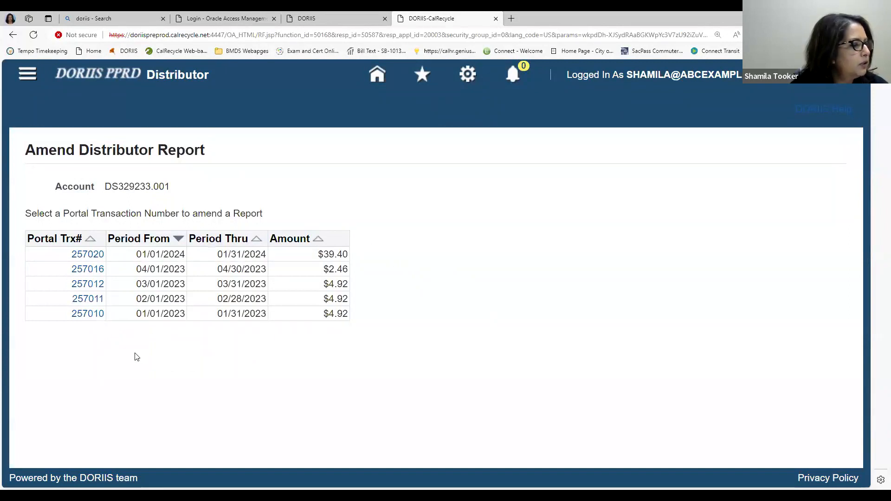
click(91, 256)
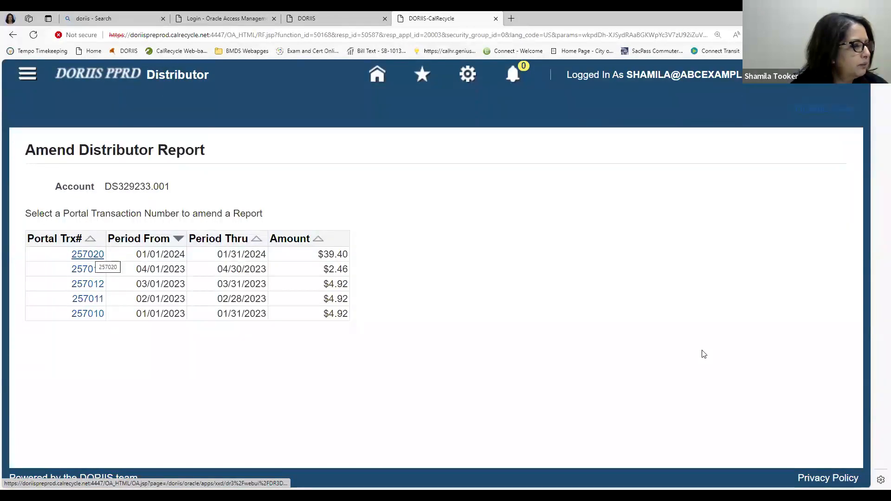
- Set the WDS-BBP 25 Cent container count to 200 in the amended distributor report and recalculate the CRV due
scroll(558, 355, down, 3)
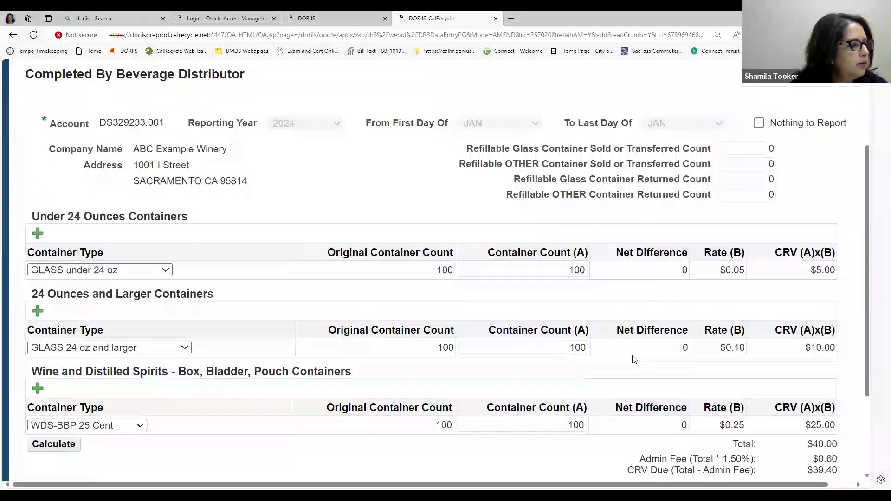
scroll(633, 360, down, 1)
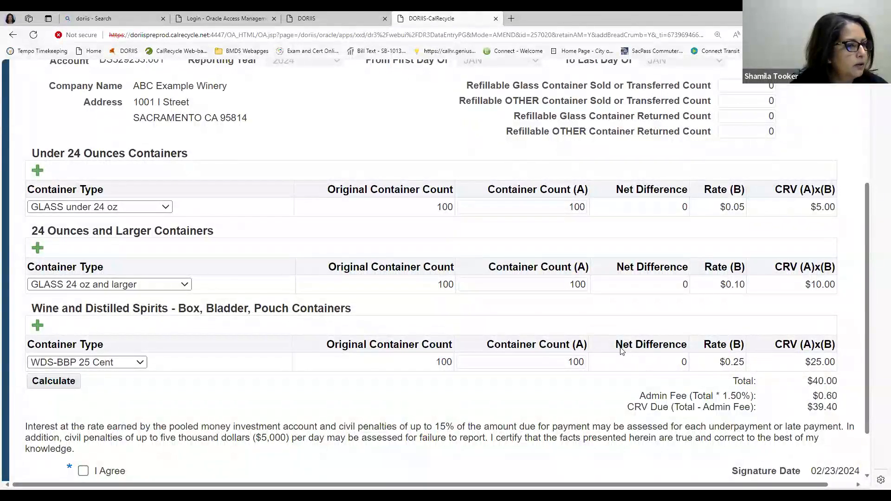
scroll(623, 351, up, 1)
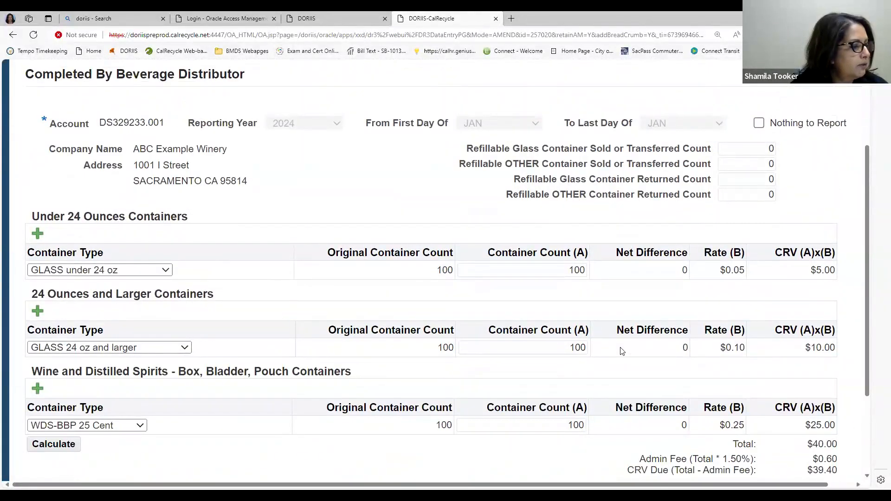
scroll(620, 355, down, 1)
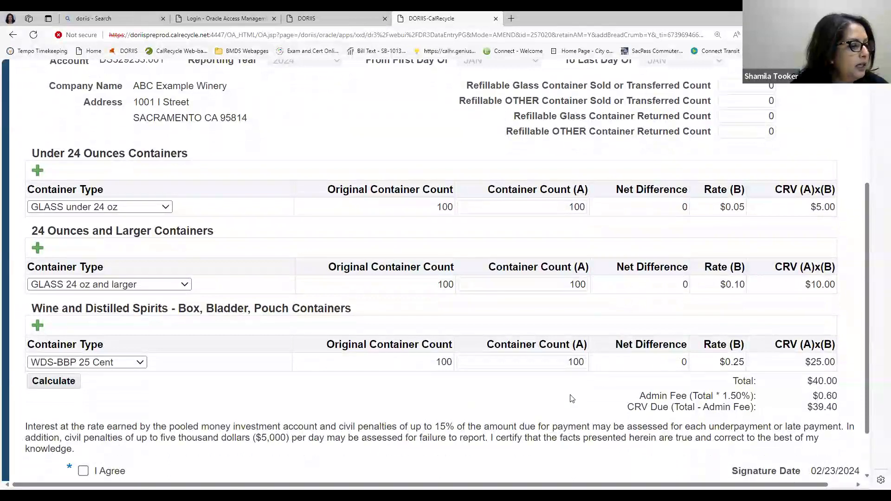
click(556, 363)
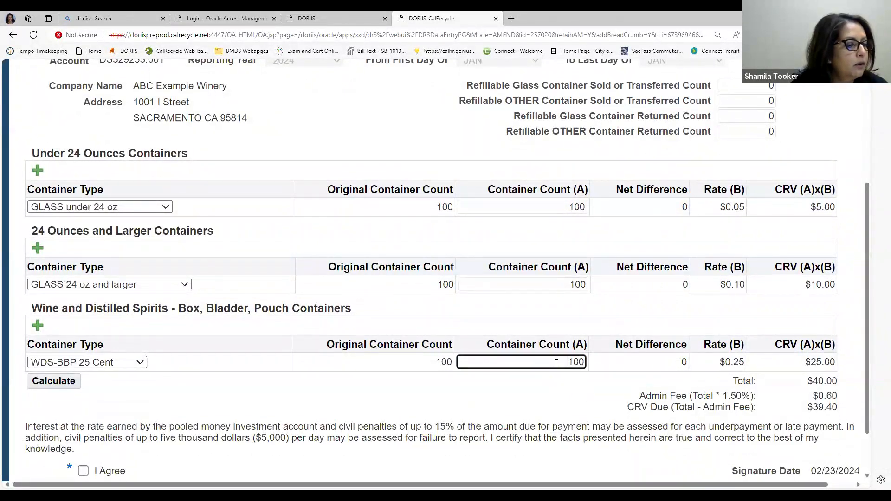
double_click(577, 362)
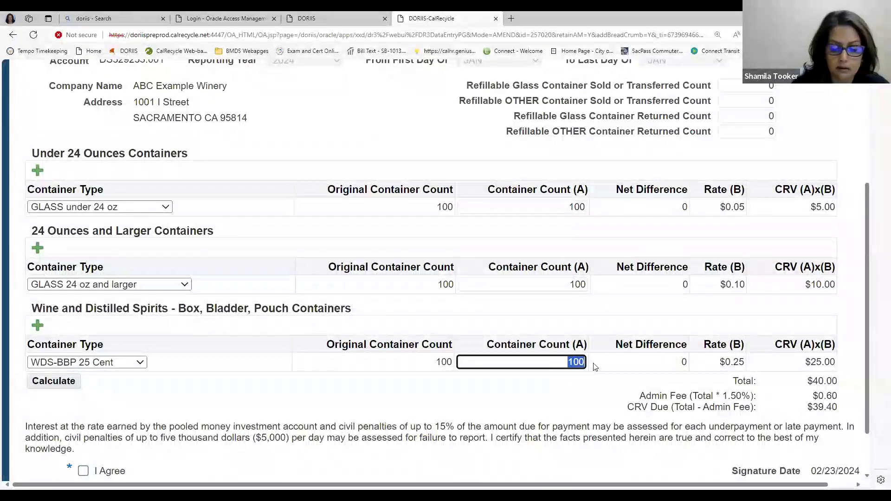
text(20)
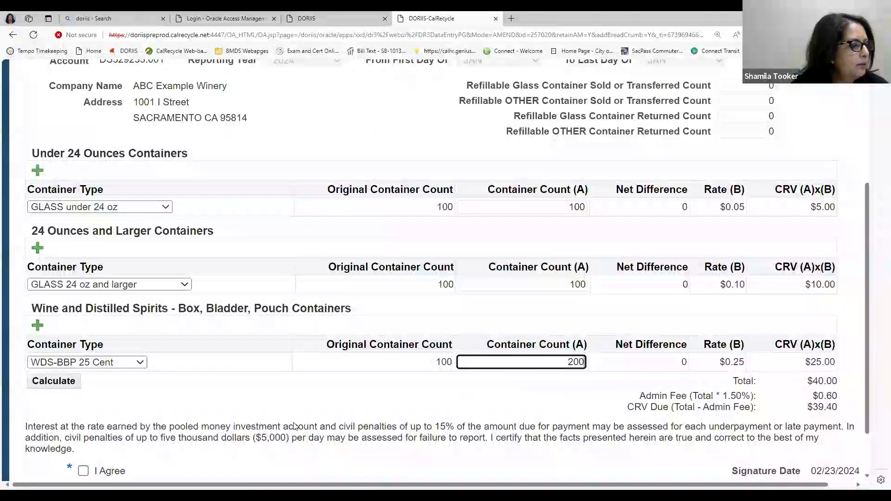
click(68, 389)
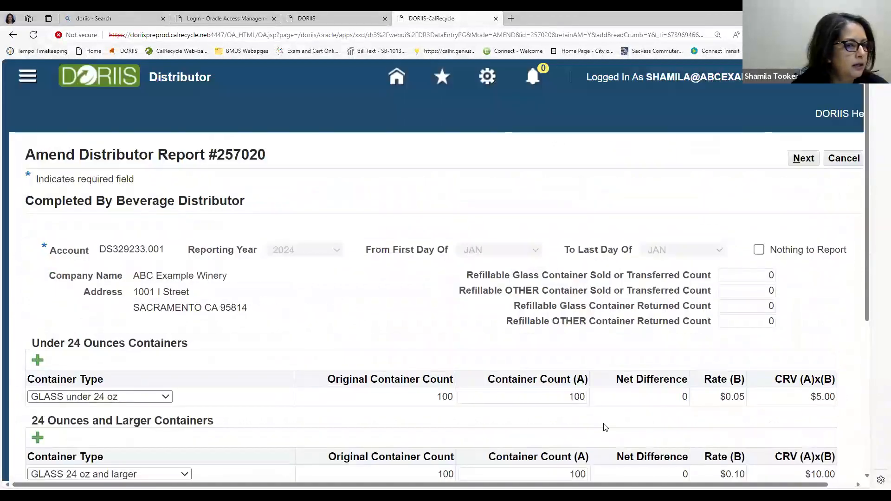
- Agree to the certification statement on the amended January 2024 distributor report and proceed to its review page
scroll(605, 427, down, 5)
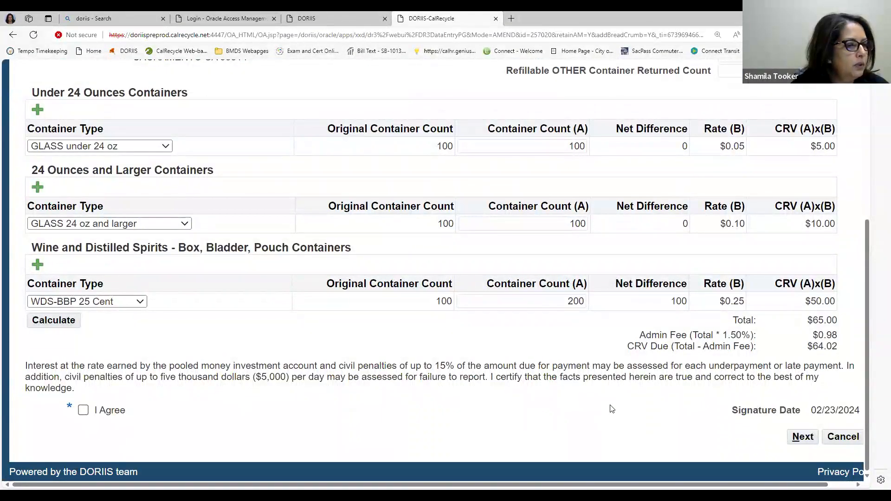
click(104, 413)
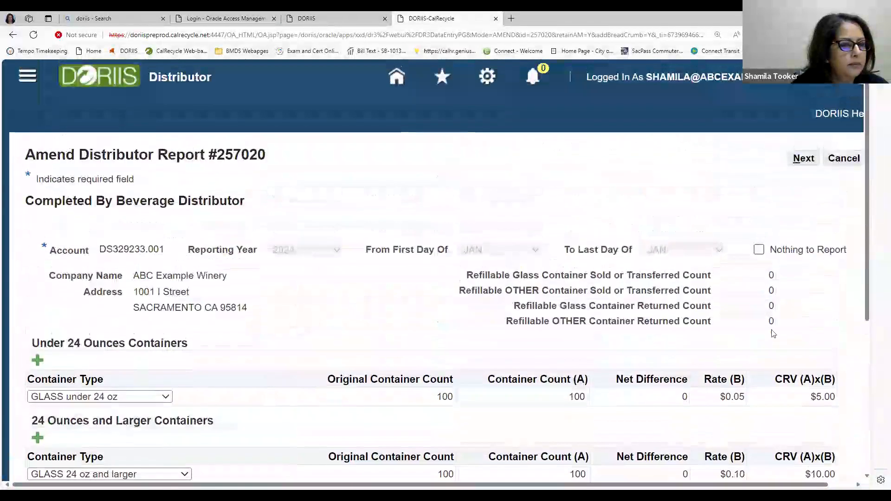
click(803, 159)
- Review the container counts and CRV due of the amended January 2024 distributor report, and return to the portal home page
scroll(766, 279, down, 3)
scroll(766, 282, down, 3)
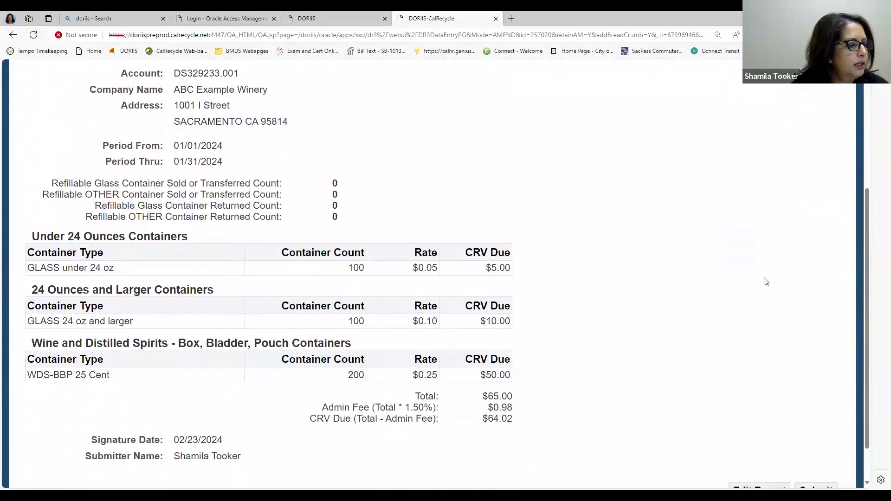
scroll(766, 282, up, 3)
scroll(765, 274, up, 3)
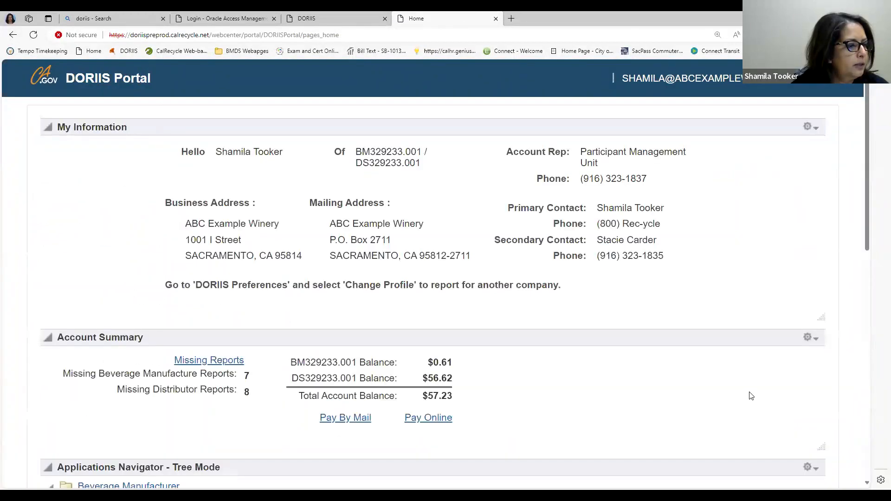
- Open Missing Report Periods under DORIIS Account Information and History and examine the listed accounts, reporting periods and due dates
scroll(753, 395, down, 3)
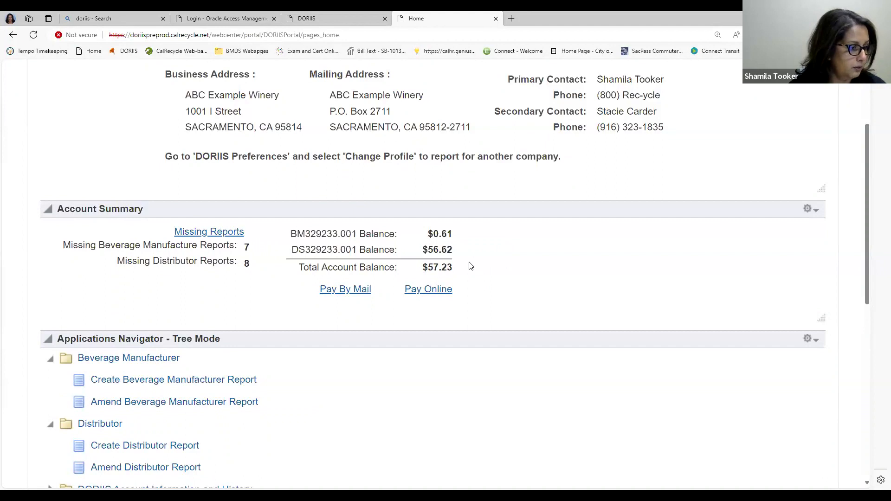
scroll(470, 265, down, 1)
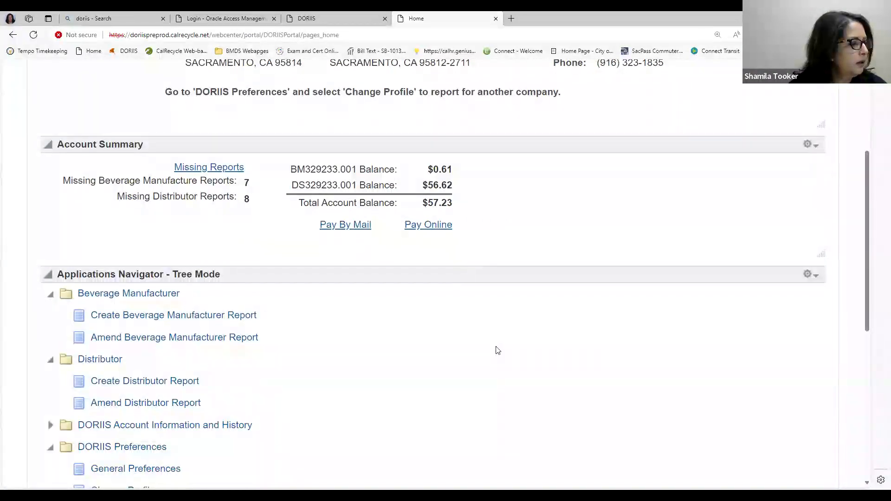
scroll(497, 350, down, 1)
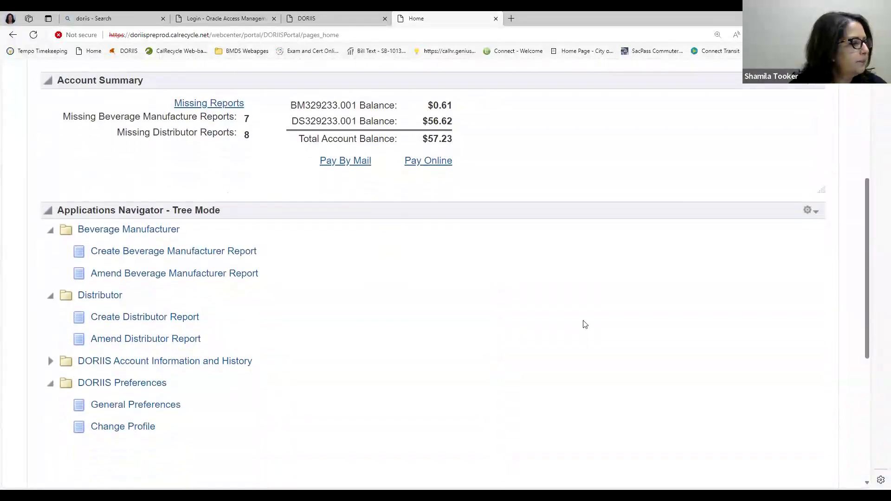
click(52, 364)
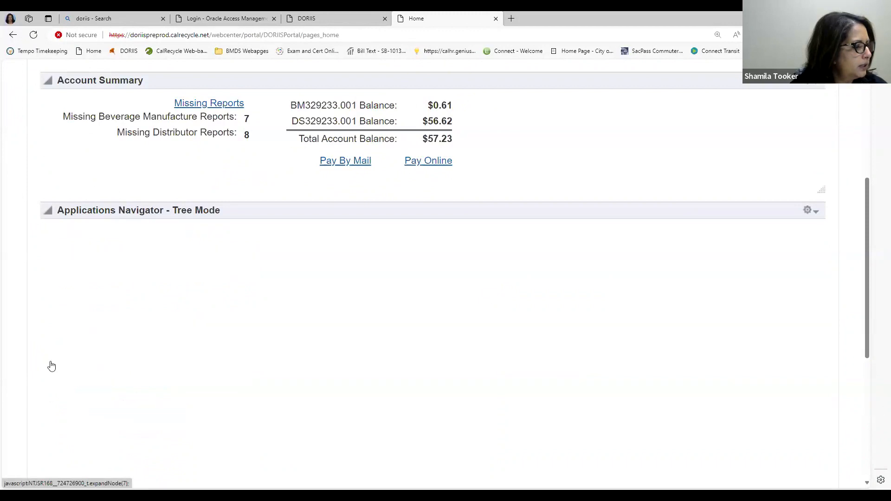
scroll(338, 342, down, 1)
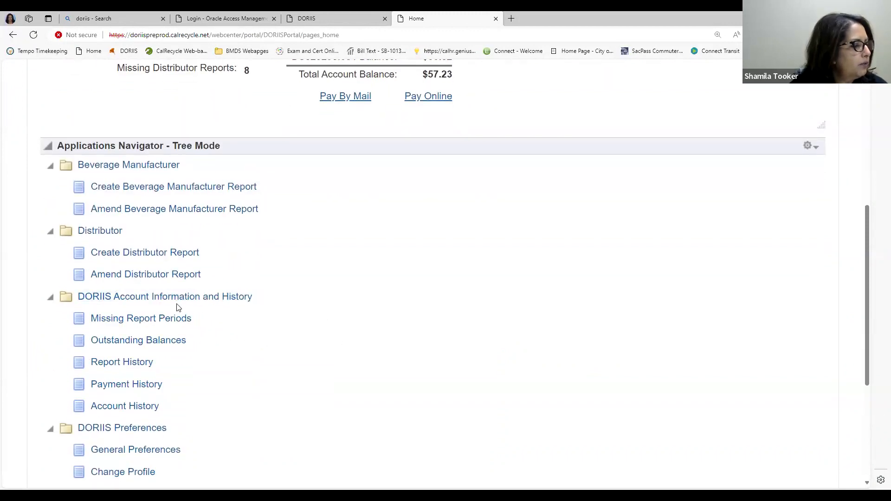
click(171, 320)
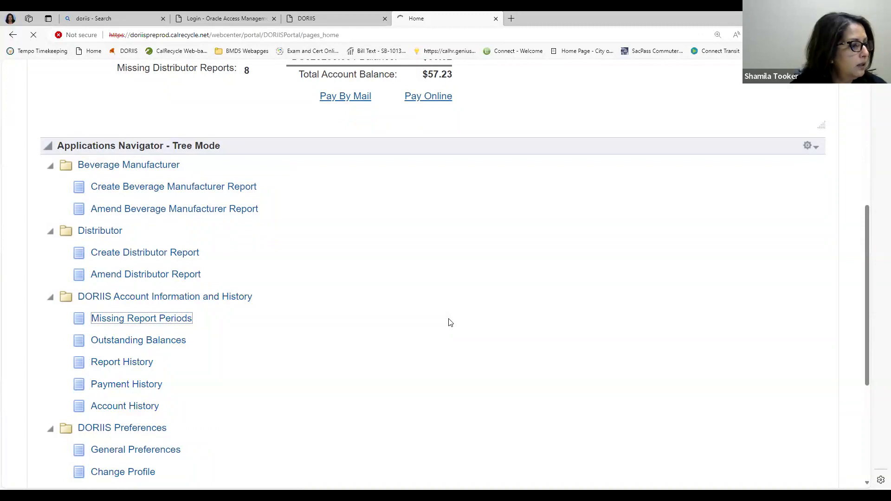
scroll(274, 236, down, 1)
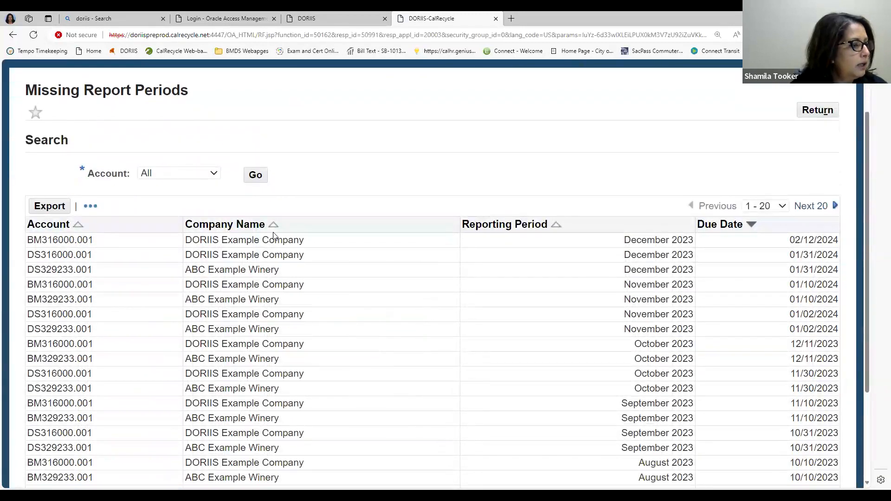
scroll(484, 310, down, 2)
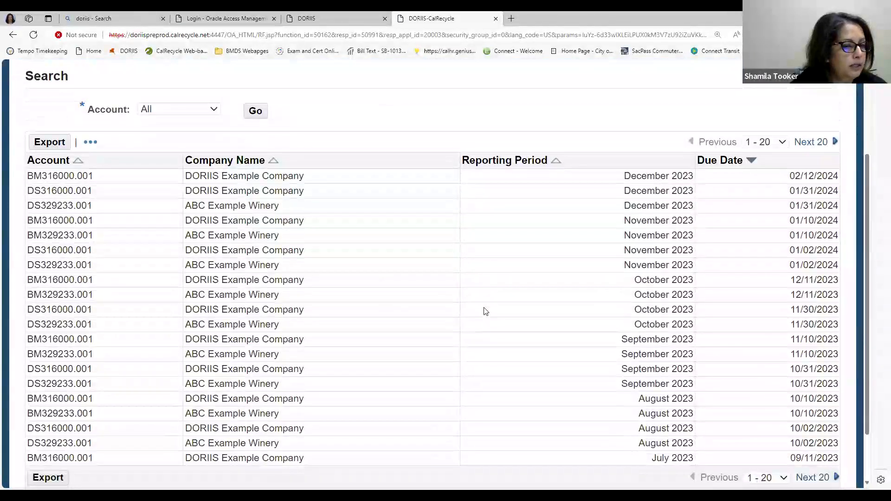
scroll(484, 310, up, 2)
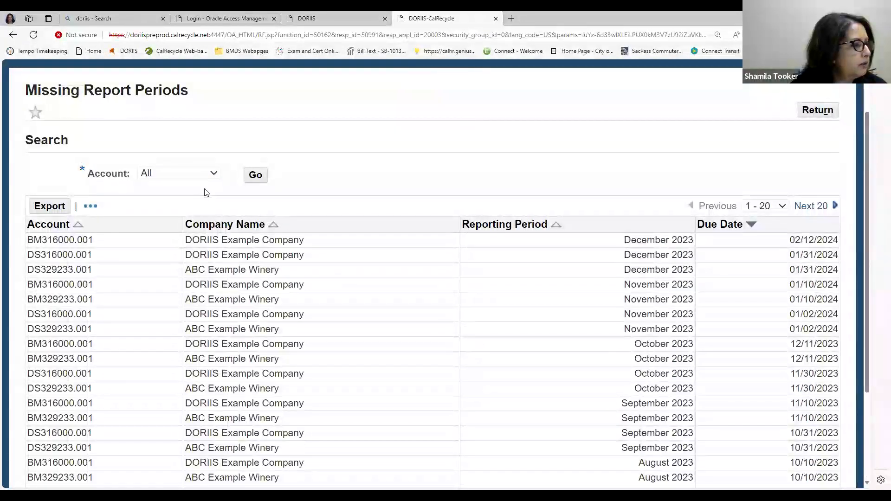
- Filter the missing report periods to the DORIIS Example Company distributor account, and return to the portal home page
click(214, 173)
click(173, 248)
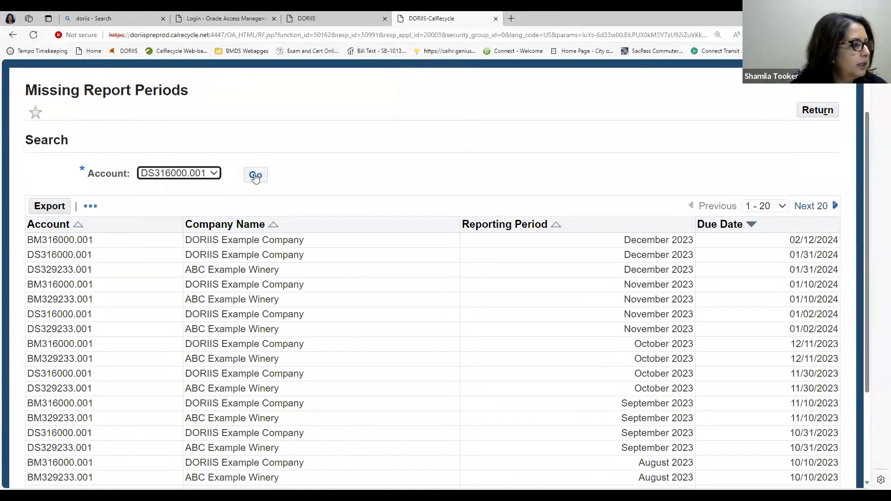
key(Tab)
key(Return)
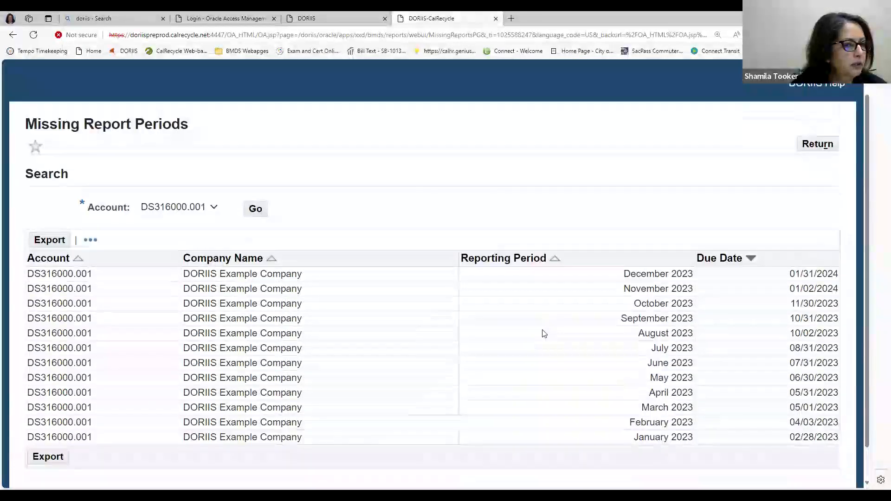
click(428, 75)
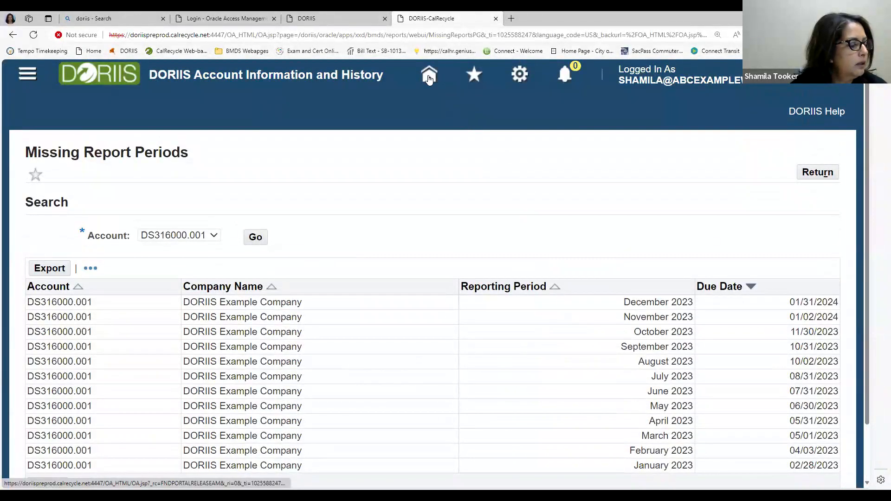
- Open Outstanding Balances under DORIIS Account Information and History, examine the transactions and balances, and return to the portal home page
scroll(478, 255, down, 8)
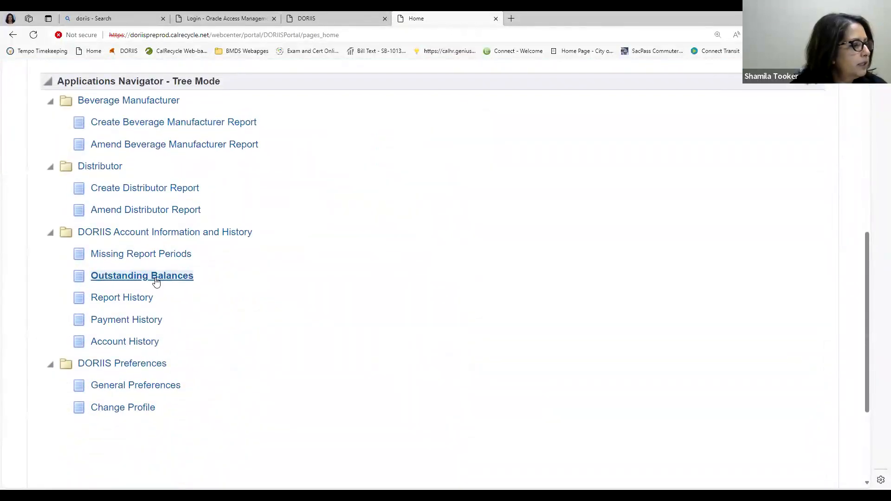
click(153, 279)
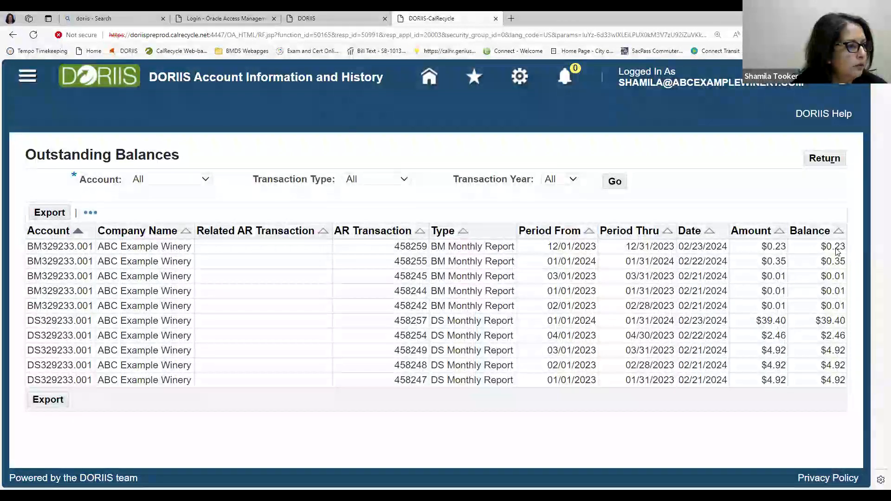
click(435, 76)
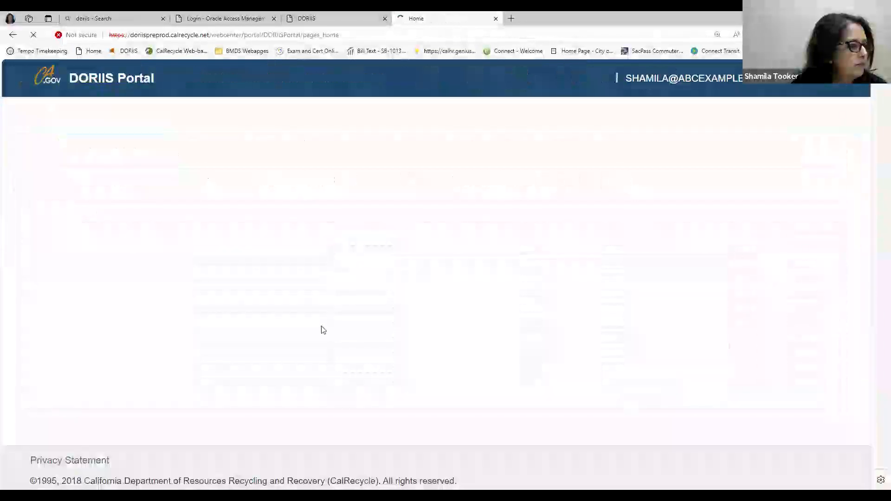
- Open Report History under DORIIS Account Information and History and examine the listed reports
scroll(322, 328, down, 1)
scroll(324, 329, down, 7)
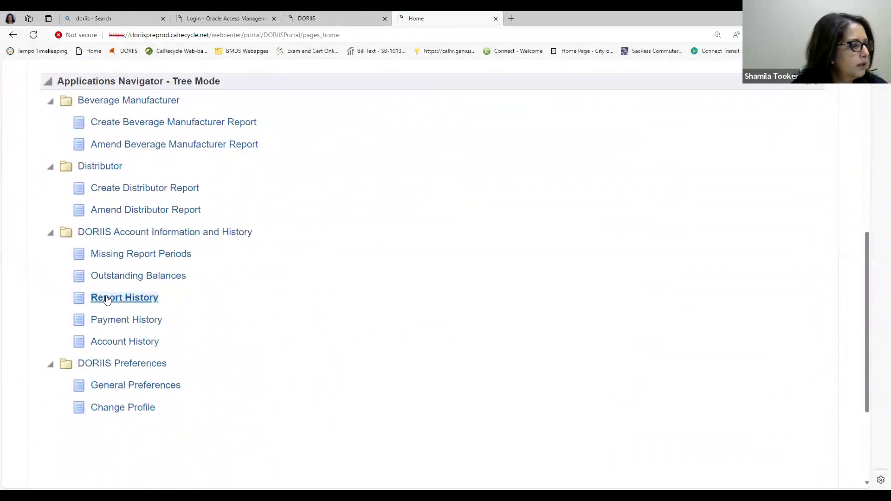
click(148, 299)
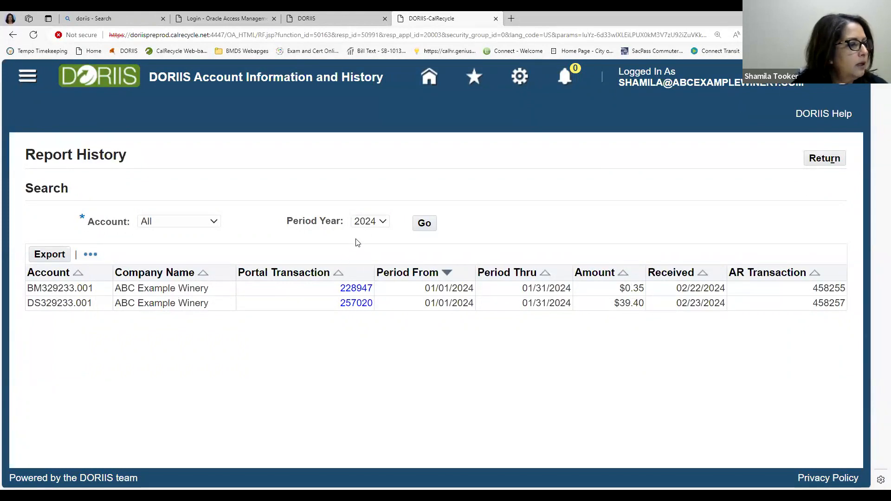
- Filter the report history to All DS accounts and period year 2023, and return to the portal home page
click(383, 223)
click(367, 259)
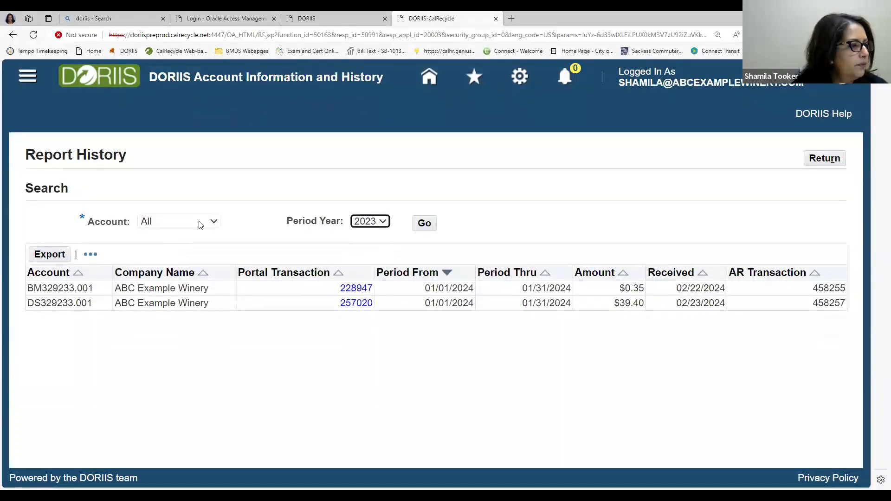
click(218, 223)
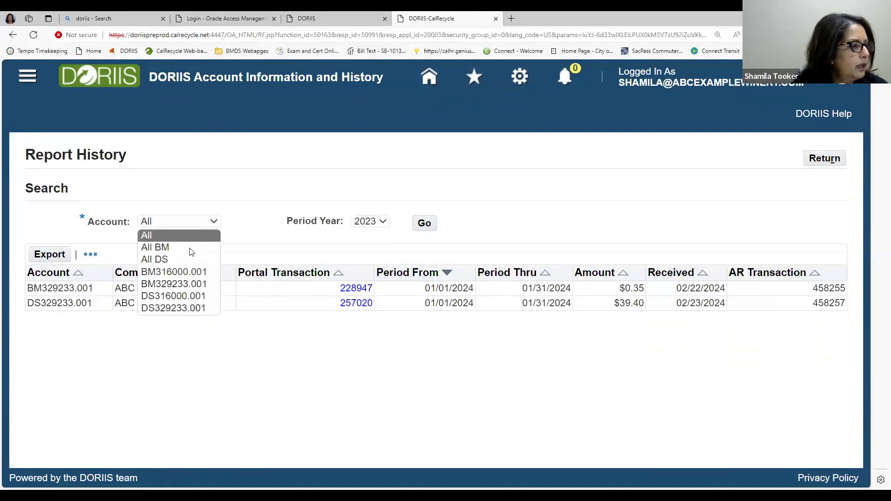
click(185, 260)
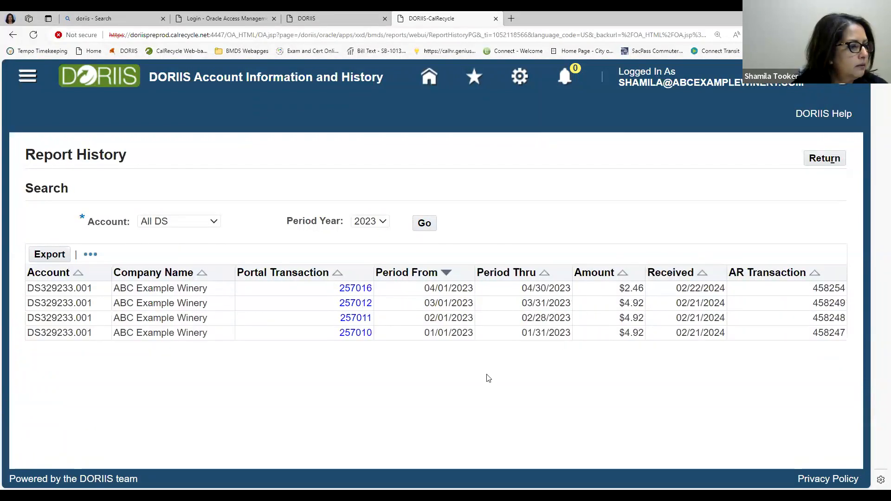
click(424, 222)
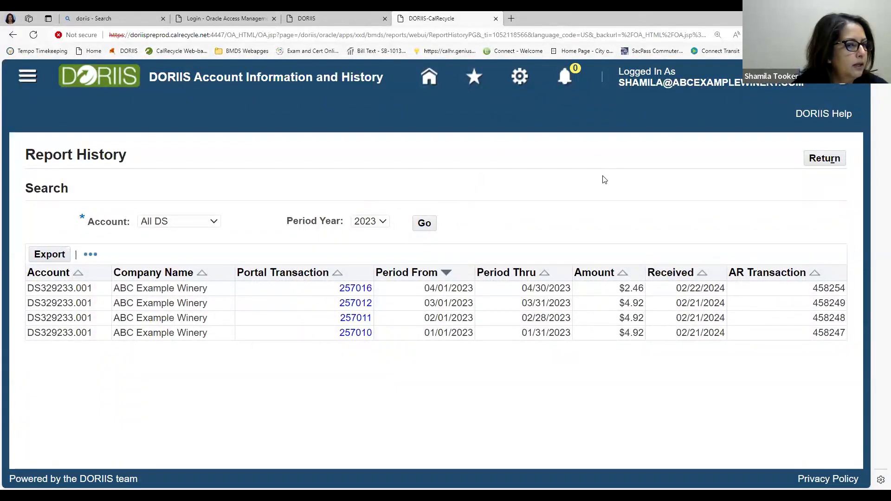
click(430, 77)
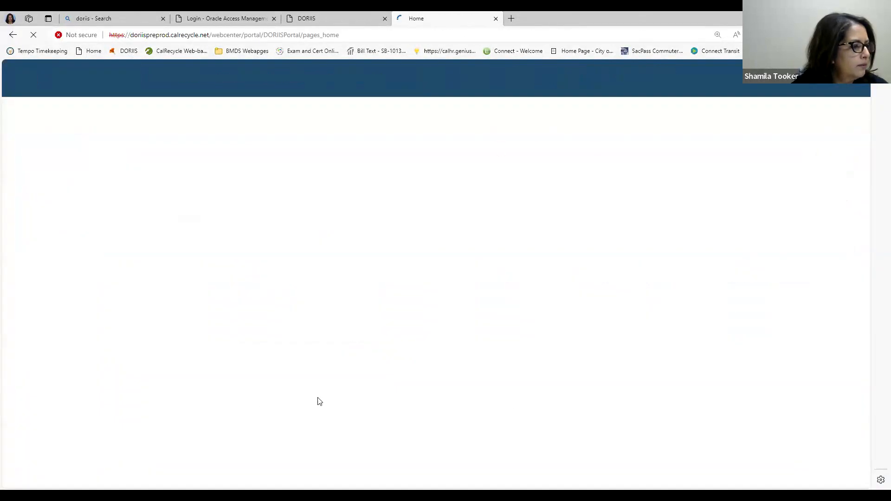
- Open Payment History under DORIIS Account Information and History and search all accounts for transaction year 2023
scroll(318, 397, down, 6)
scroll(318, 397, down, 4)
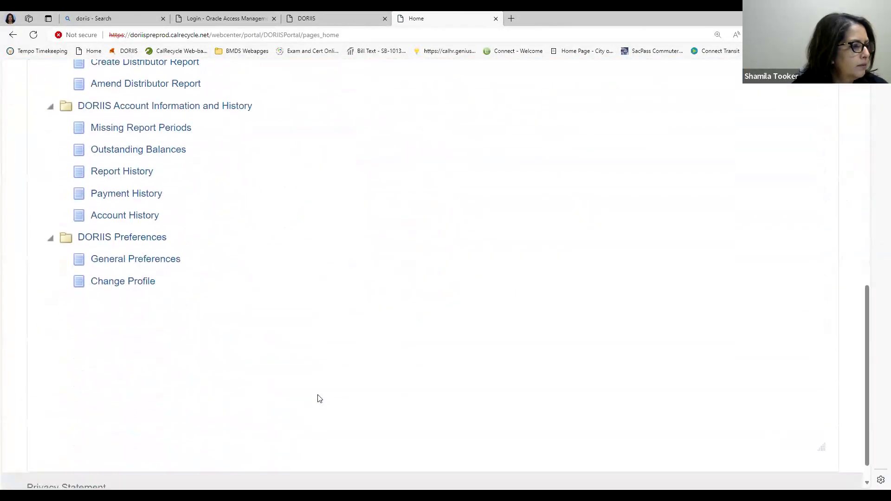
scroll(322, 396, up, 1)
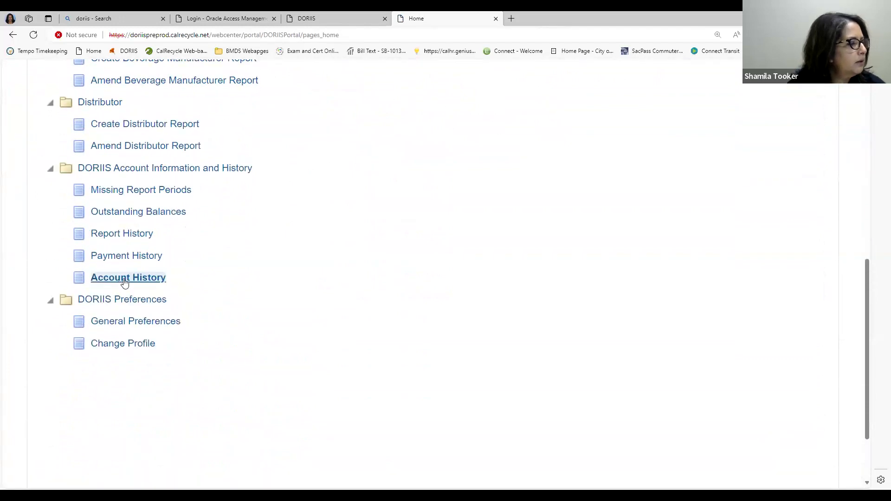
click(129, 257)
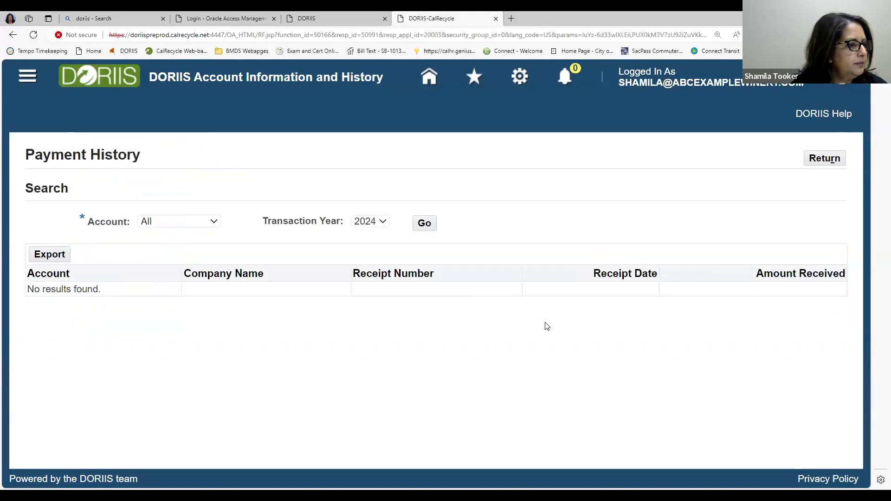
click(385, 224)
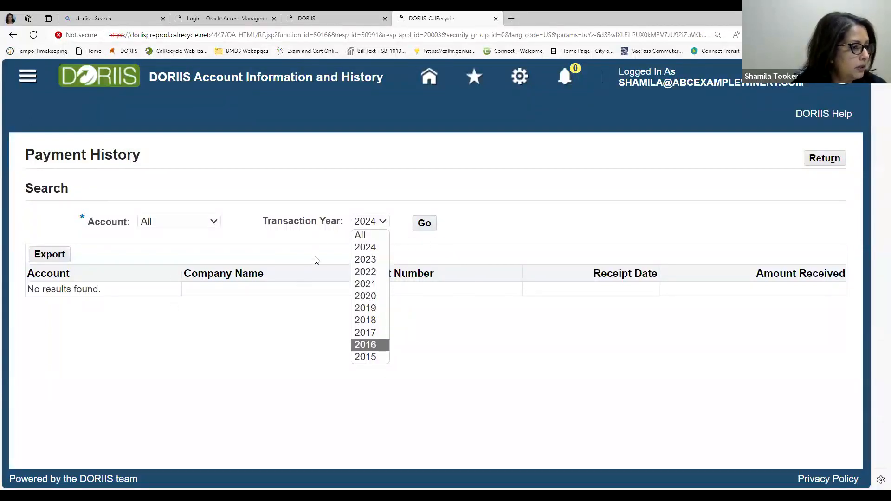
click(358, 259)
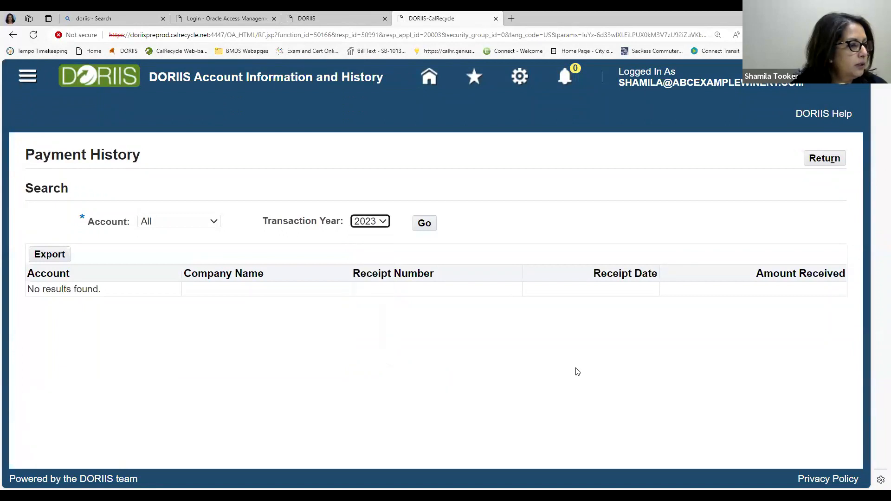
click(424, 227)
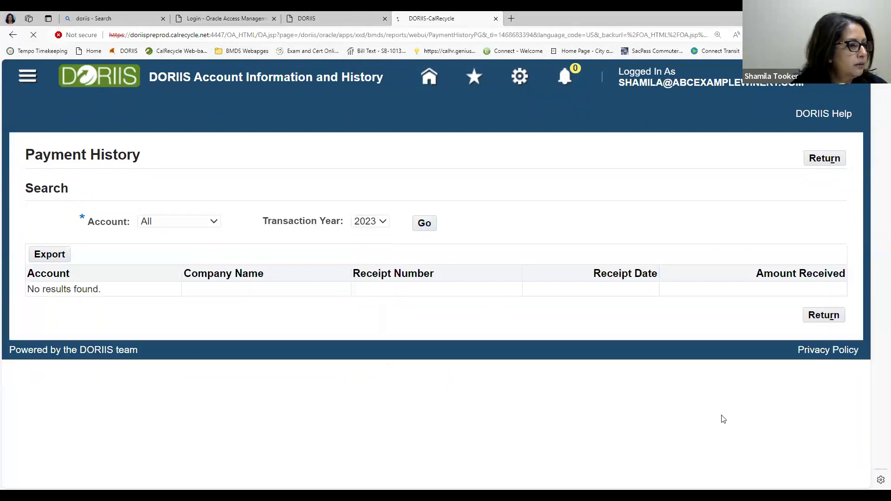
- Search the 2023 payment history for All BM accounts, and separately for each individual beverage manufacturer account
click(216, 225)
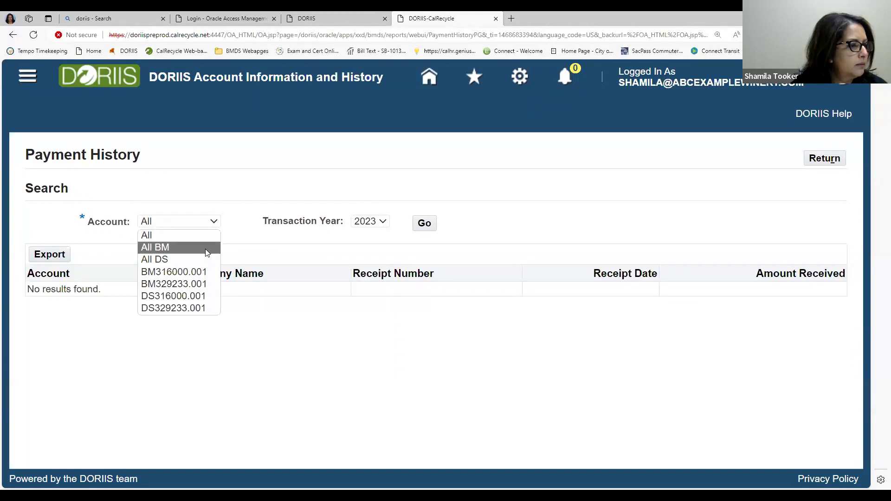
click(207, 248)
click(424, 225)
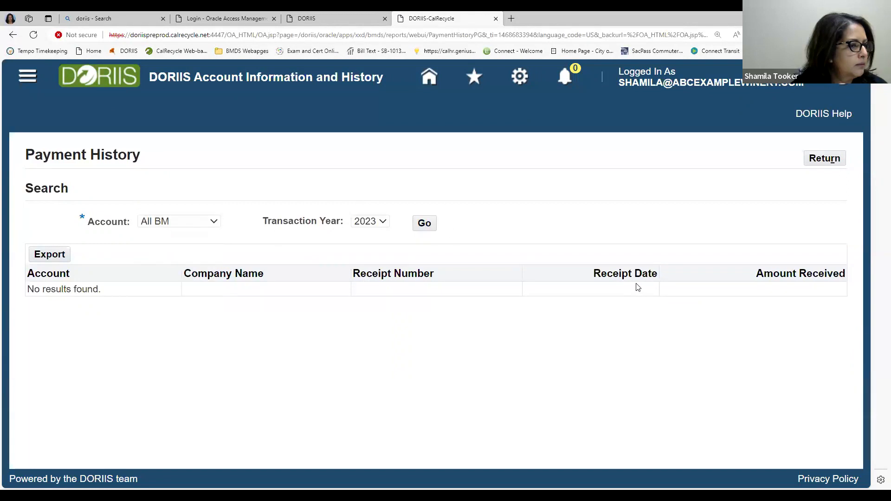
click(214, 223)
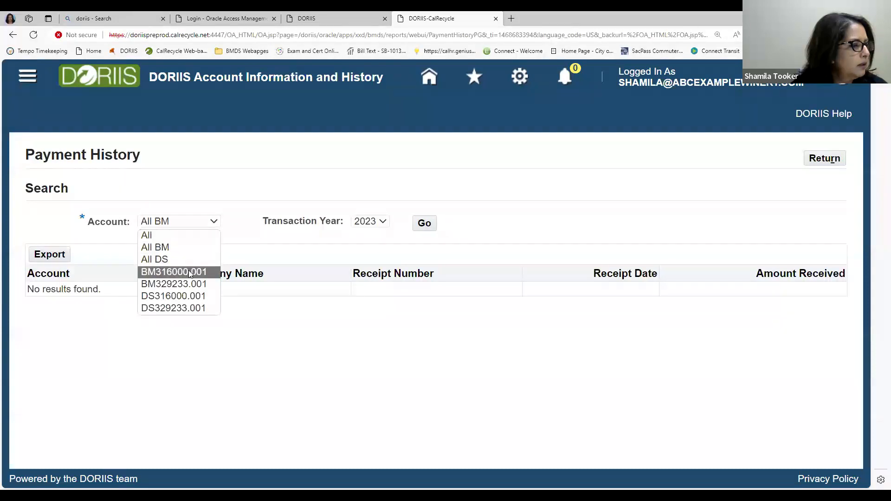
click(190, 273)
click(422, 227)
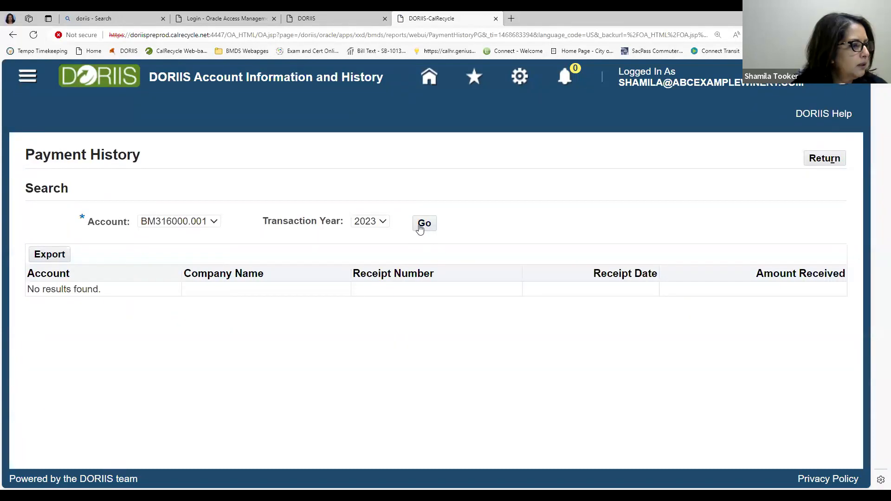
click(216, 225)
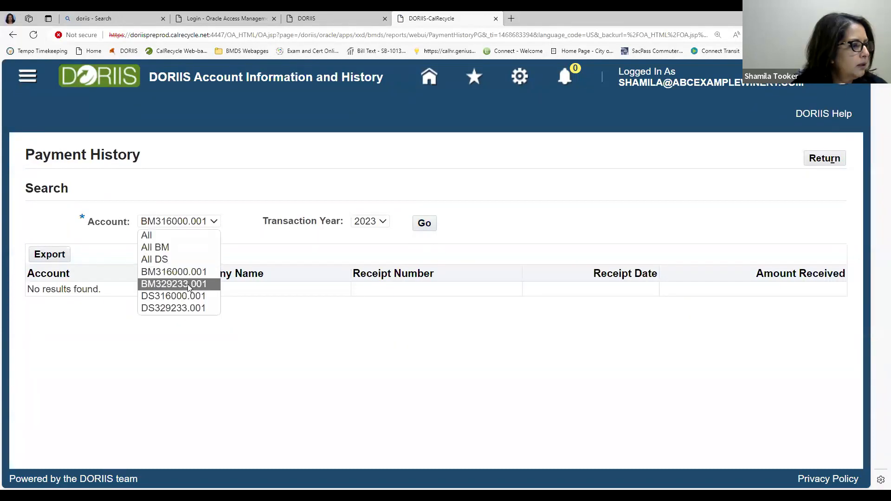
click(187, 284)
click(430, 224)
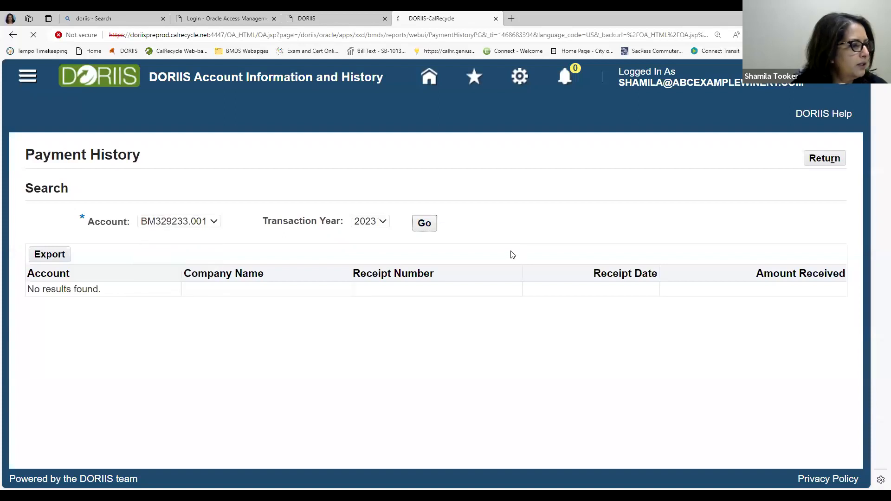
- Search the 2023 payment history for ABC Example Winery's distributor account, and return to the portal home page
click(211, 222)
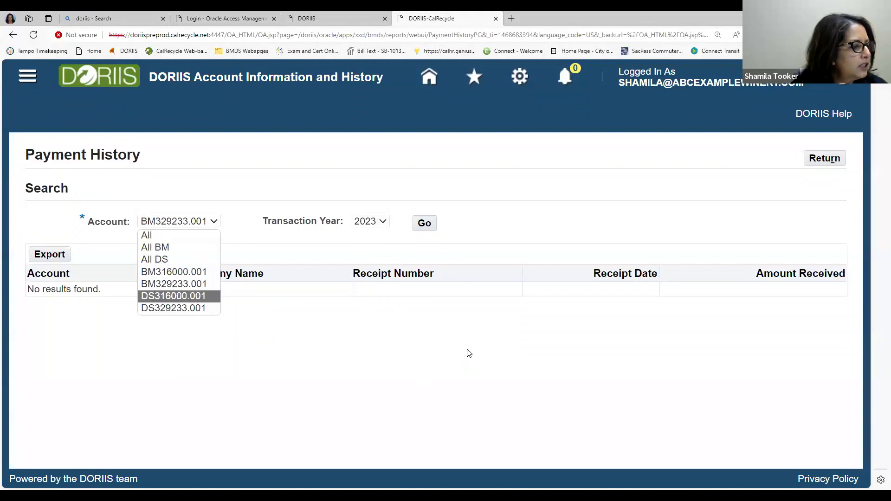
click(186, 309)
click(422, 225)
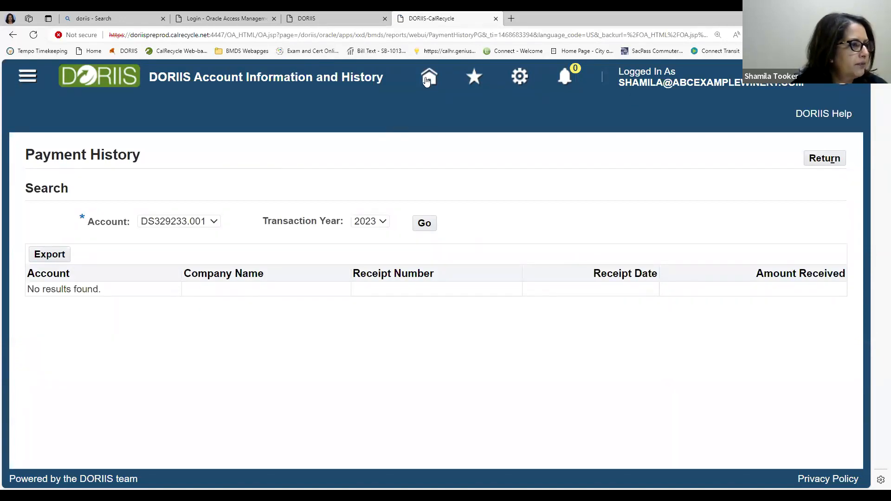
click(427, 80)
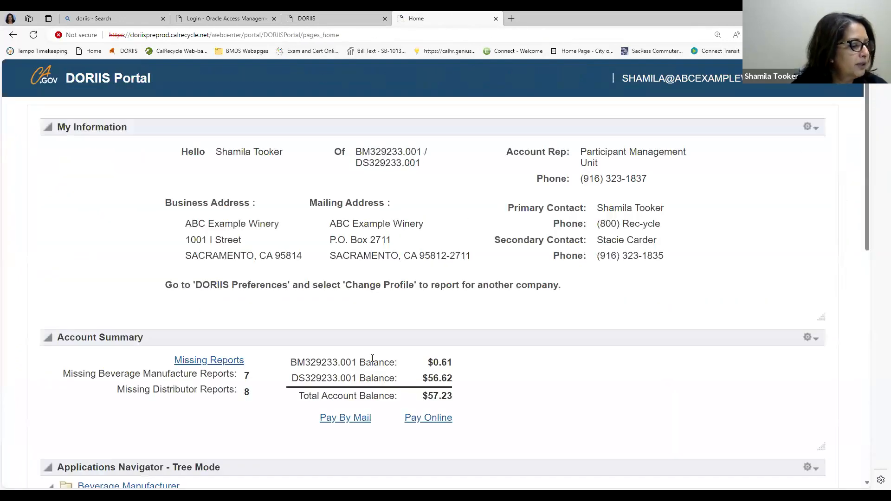
- Open Account History under DORIIS Account Information and History and examine the transactions, including the DOR Credit Memo entries and their amounts
scroll(373, 359, down, 8)
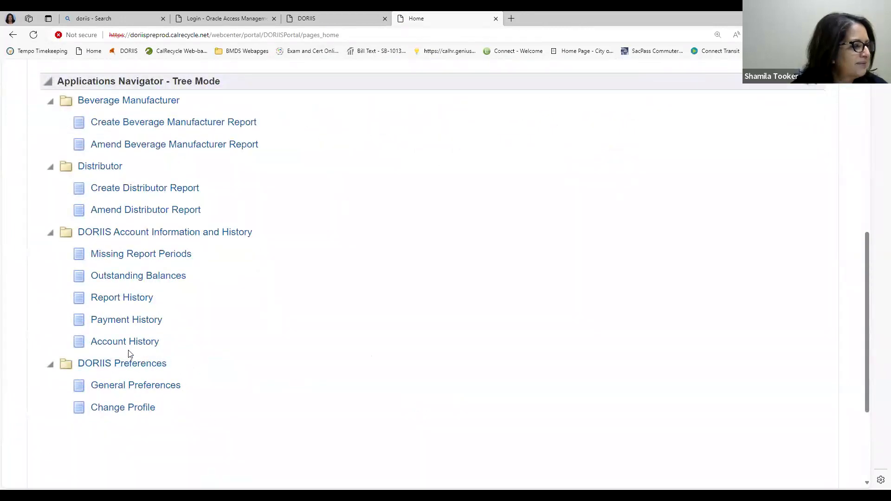
click(131, 343)
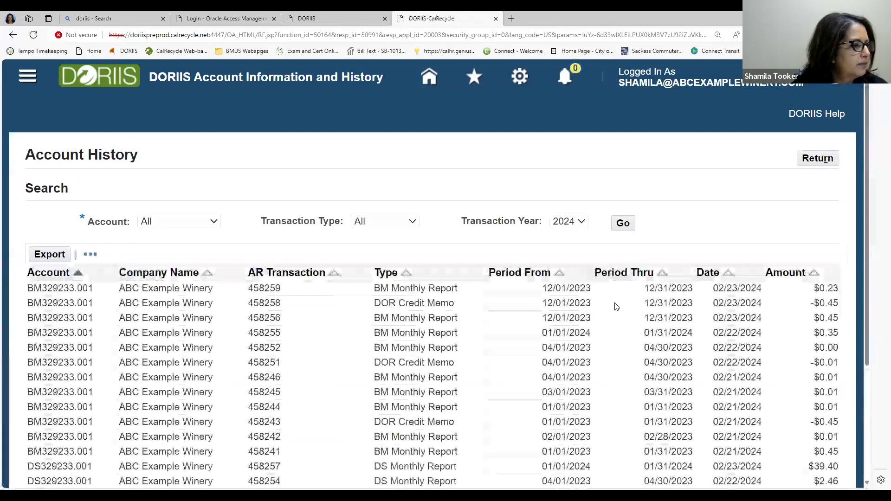
scroll(616, 306, down, 1)
scroll(615, 306, down, 1)
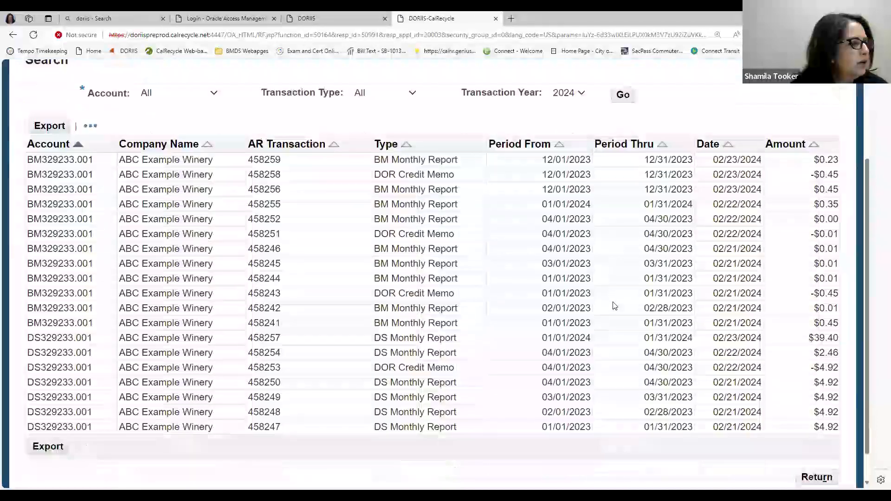
scroll(614, 307, up, 2)
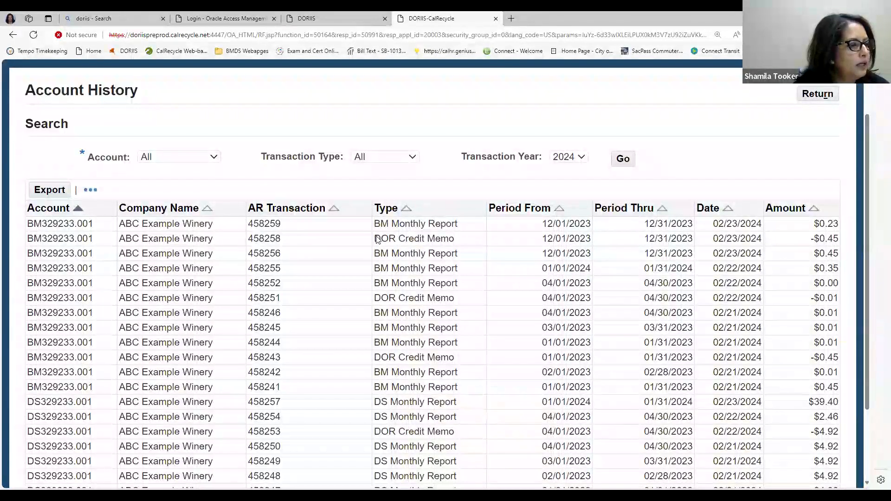
drag(374, 238, 454, 247)
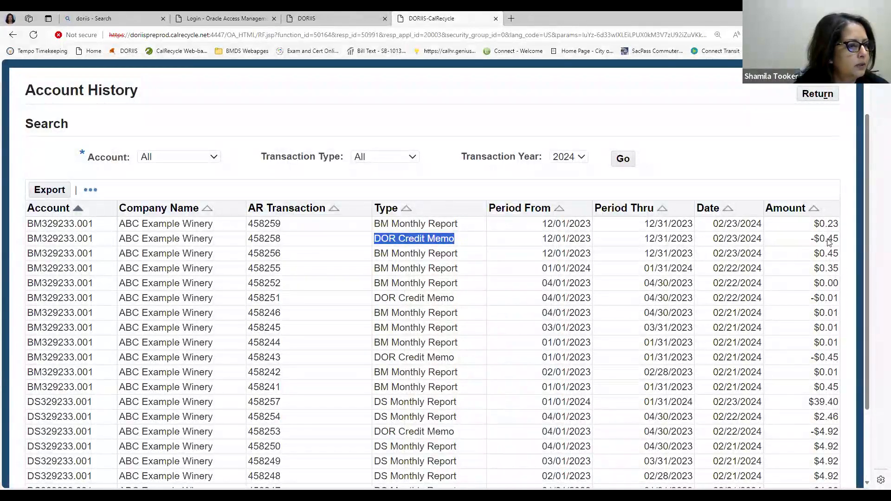
scroll(829, 241, down, 3)
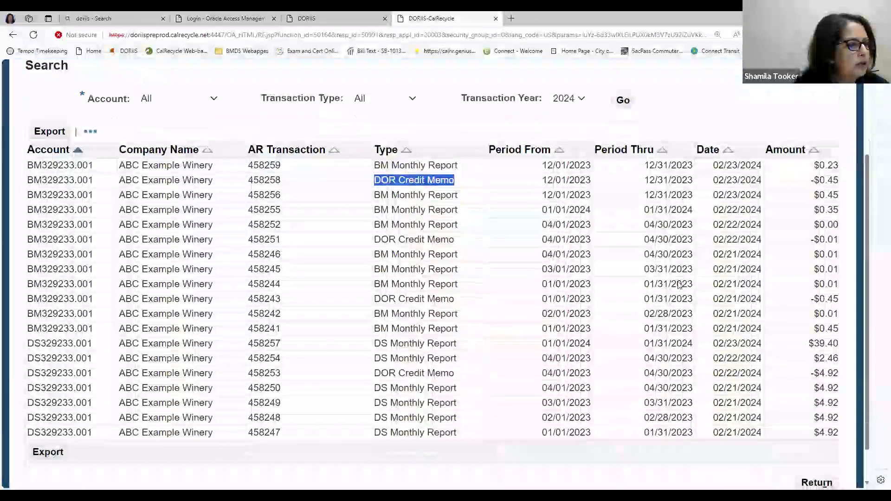
scroll(681, 283, up, 3)
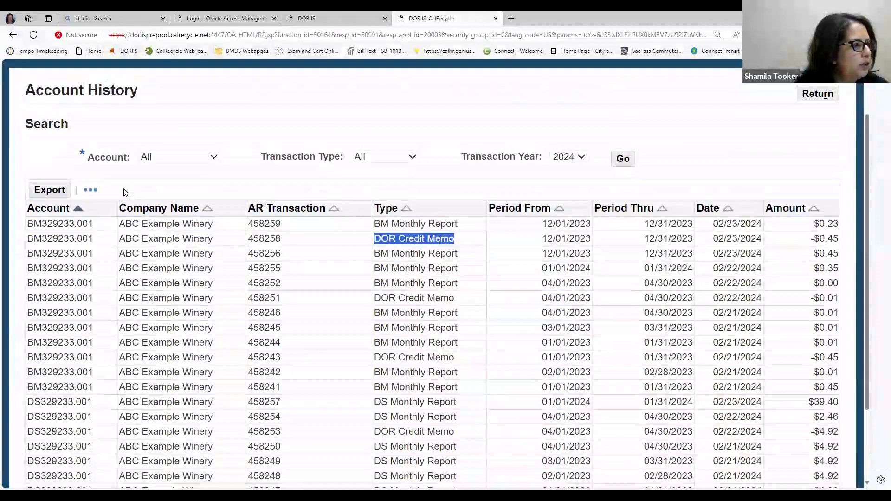
- Search the 2023 account history for ABC Example Winery's beverage manufacturer account, and return to the portal home page
click(214, 158)
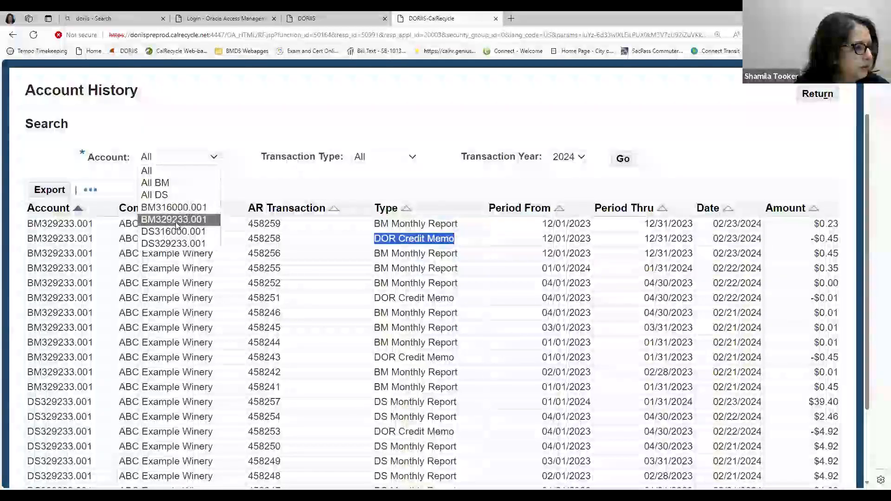
click(177, 220)
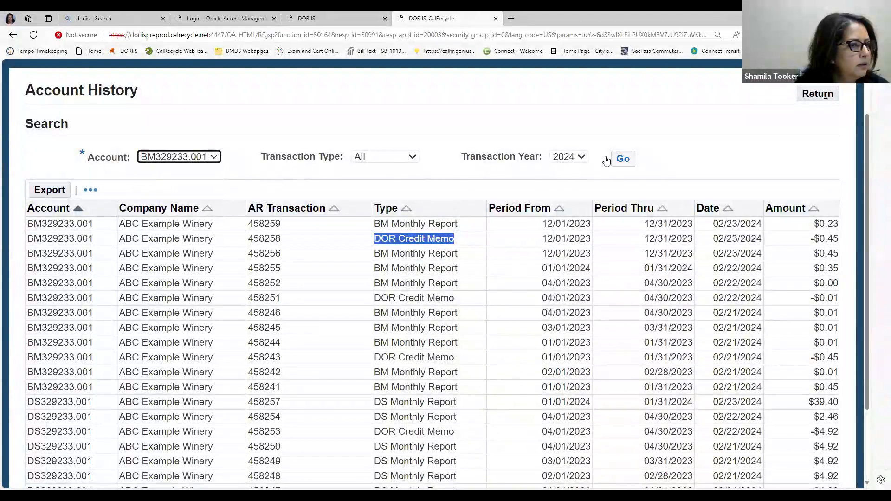
click(584, 159)
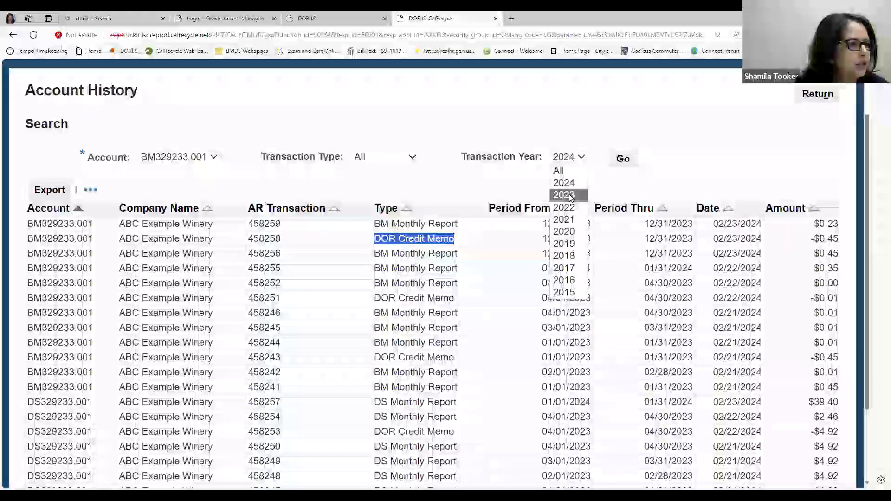
click(564, 195)
click(623, 159)
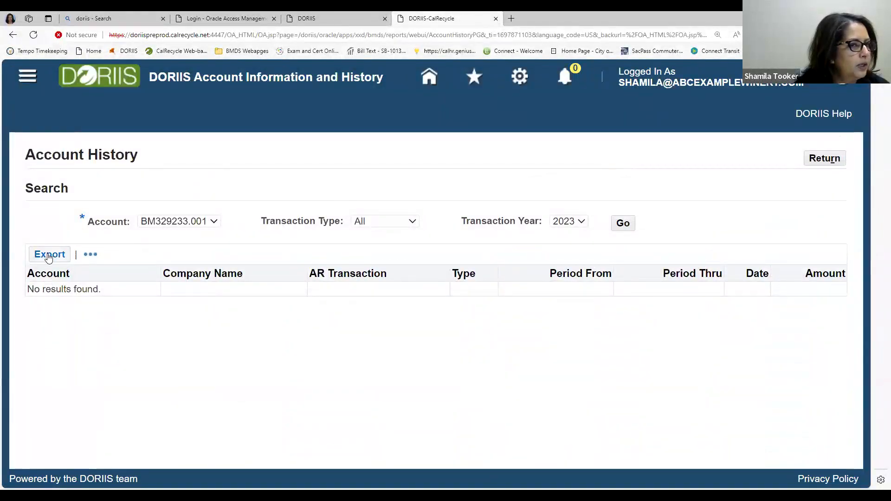
click(431, 83)
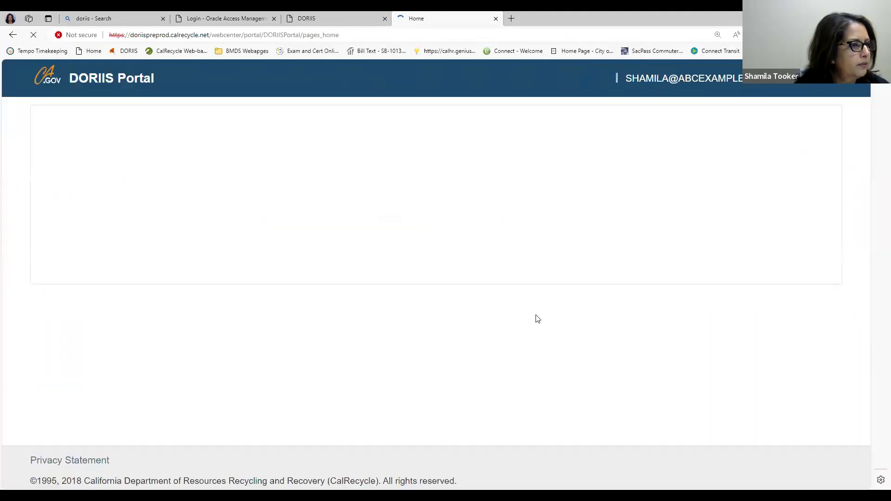
- Collapse the DORIIS Account Information and History folder, and use Change Profile under DORIIS Preferences to switch the account to DORIIS Example Company
scroll(537, 319, down, 10)
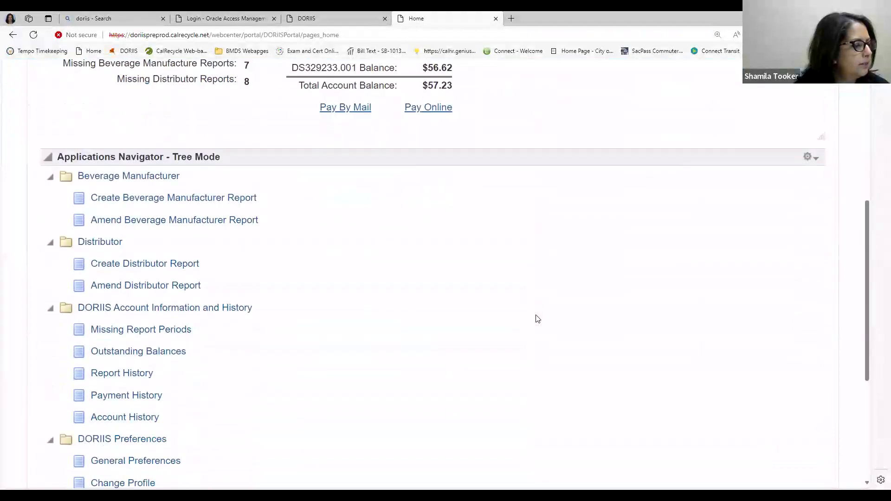
click(51, 169)
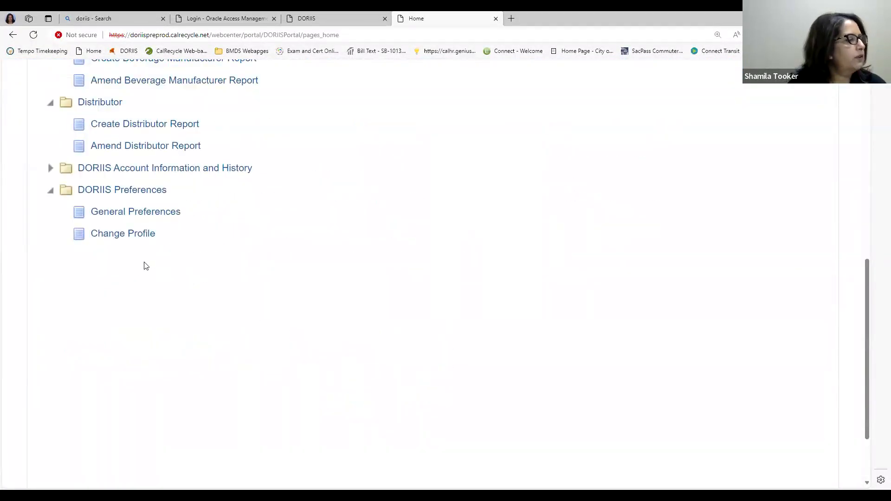
click(145, 236)
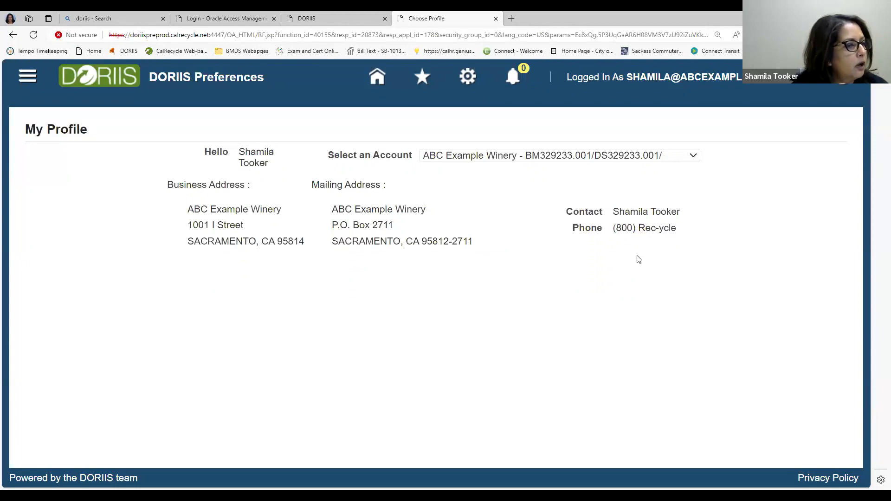
click(693, 158)
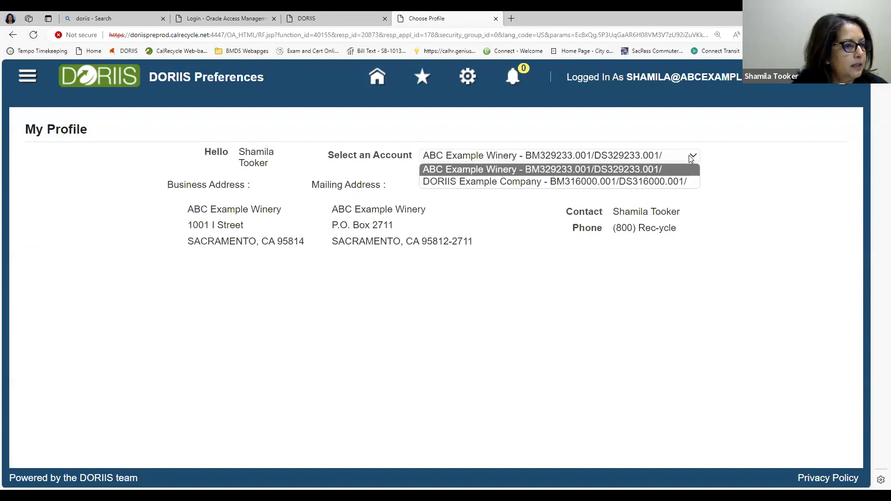
click(668, 182)
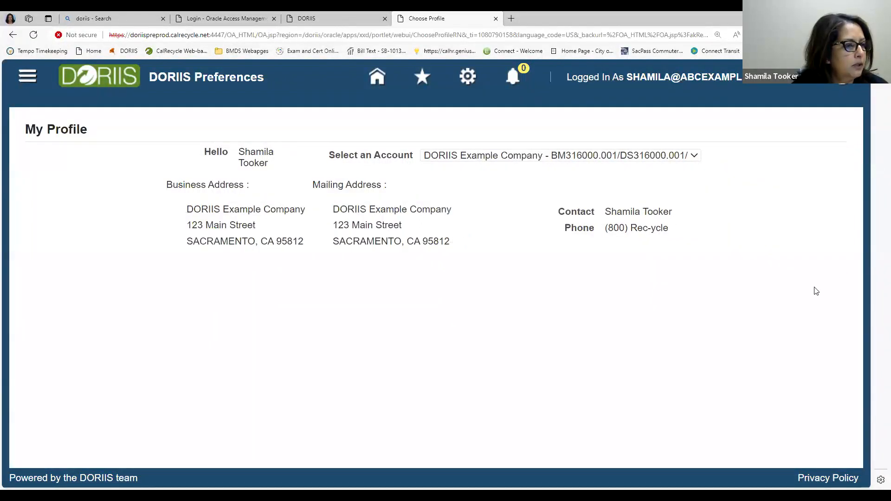
- Return to the portal home page and examine My Information and the Account Summary for DORIIS Example Company
click(378, 77)
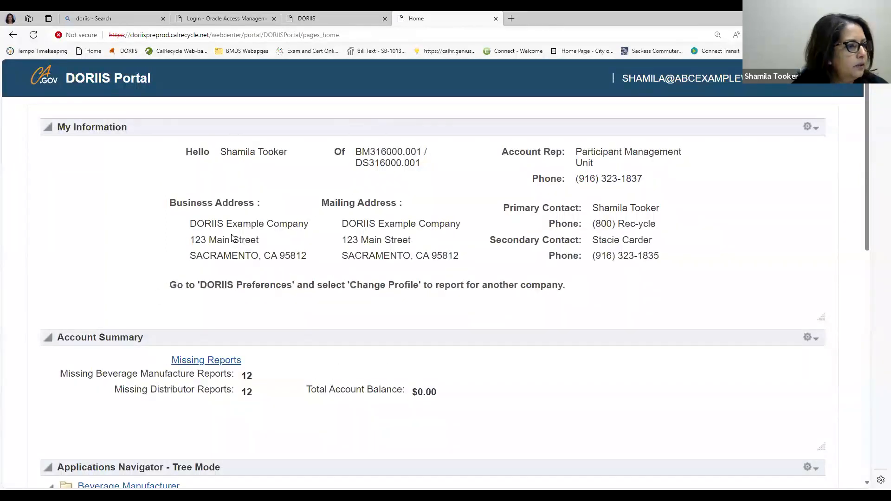
scroll(722, 295, down, 4)
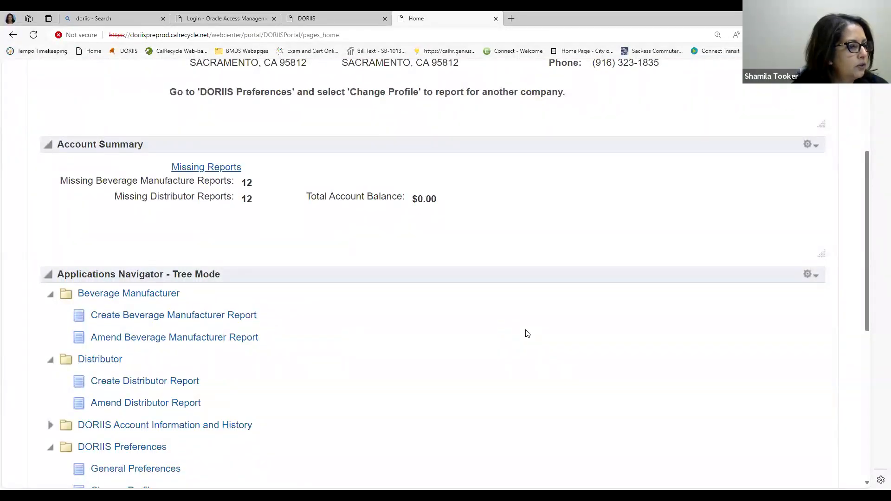
scroll(527, 334, up, 1)
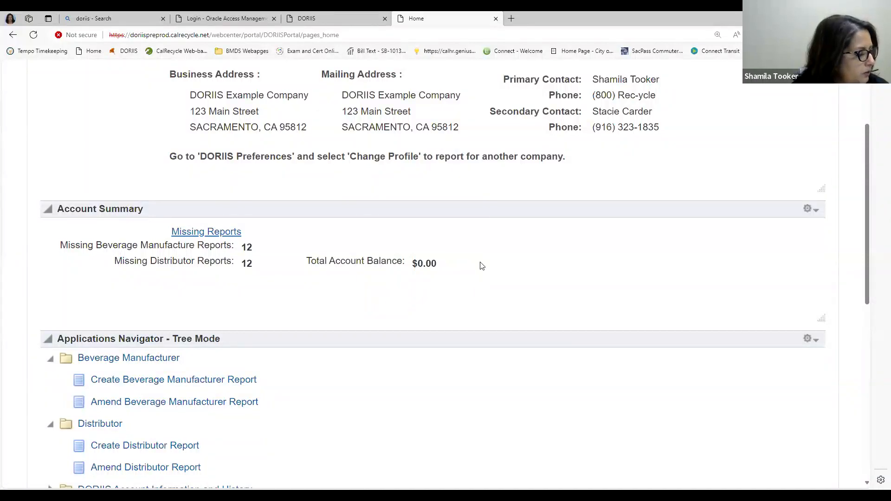
scroll(481, 265, up, 1)
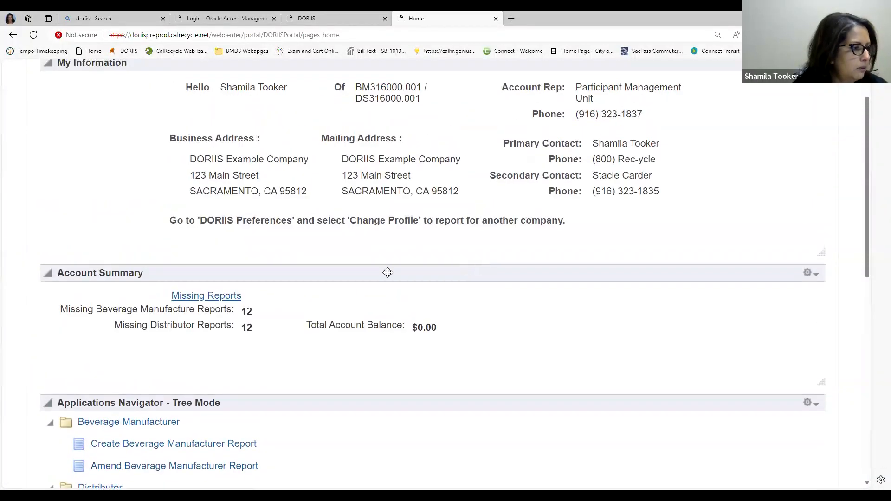
scroll(682, 308, up, 1)
scroll(682, 308, up, 1)
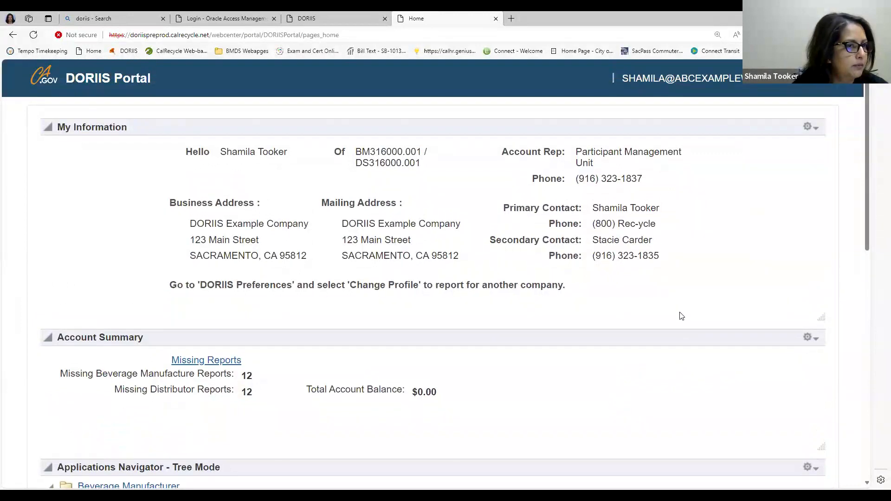